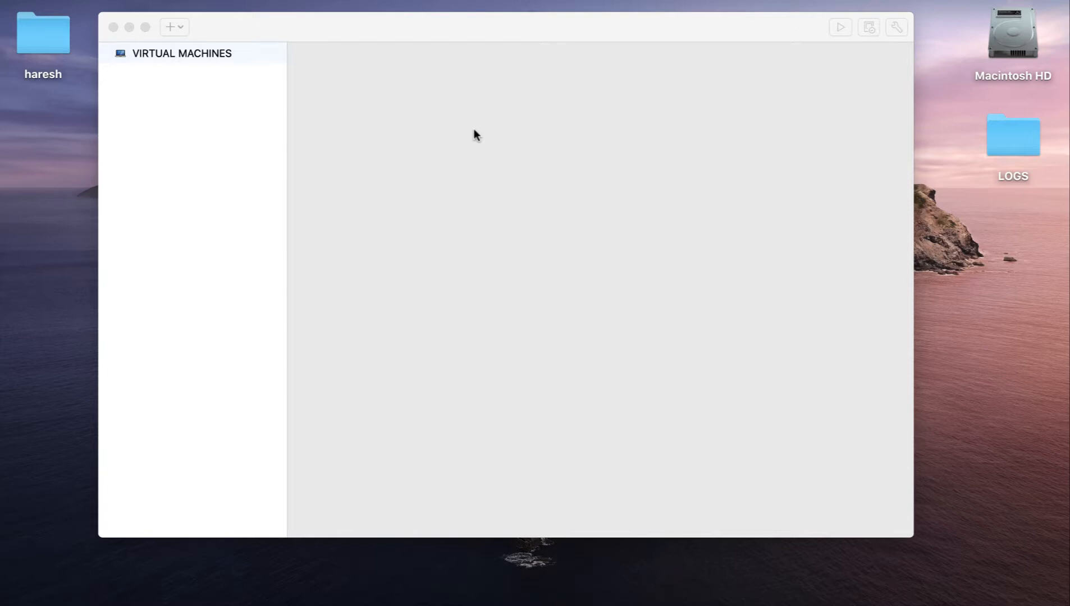
- Begin a new virtual machine installed from a disc image, using ubuntu-16.04.6-desktop-amd64.iso as the installation image
left_click(340, 22)
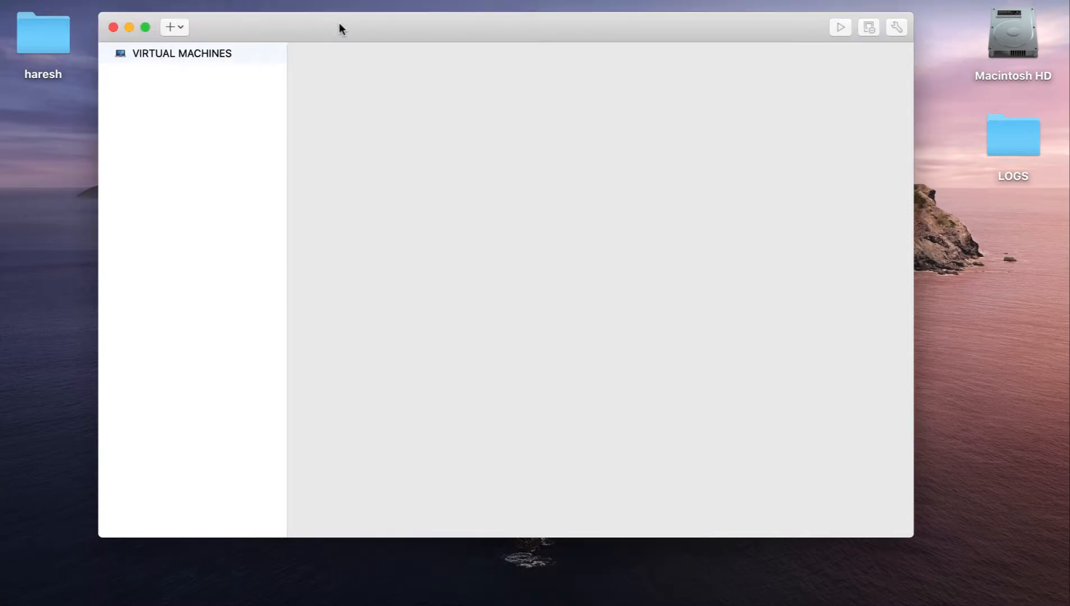
left_click_drag(371, 28, 356, 29)
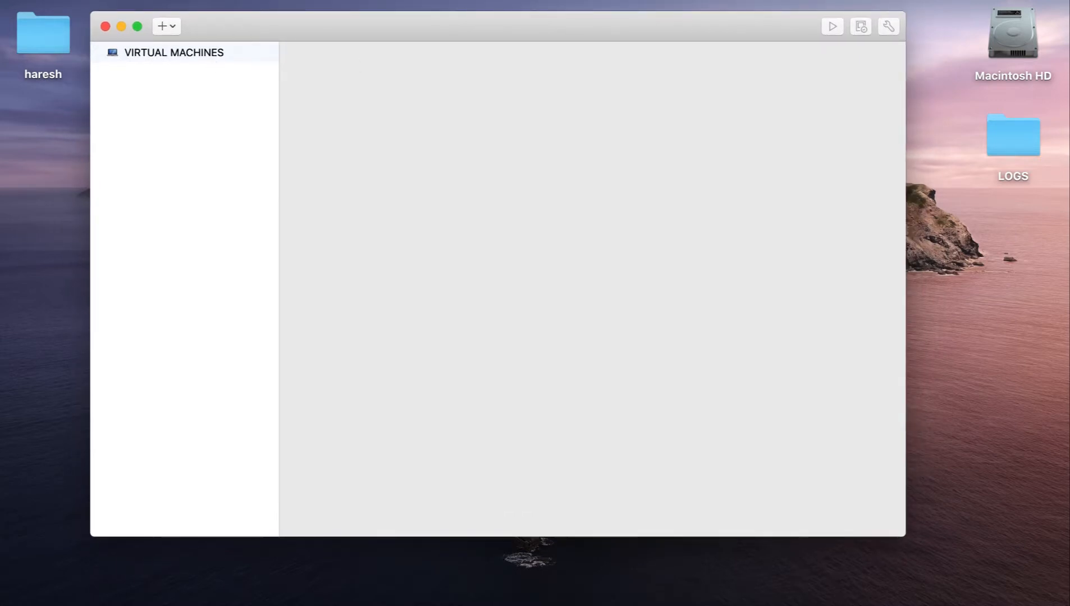
left_click(150, 0)
left_click(164, 11)
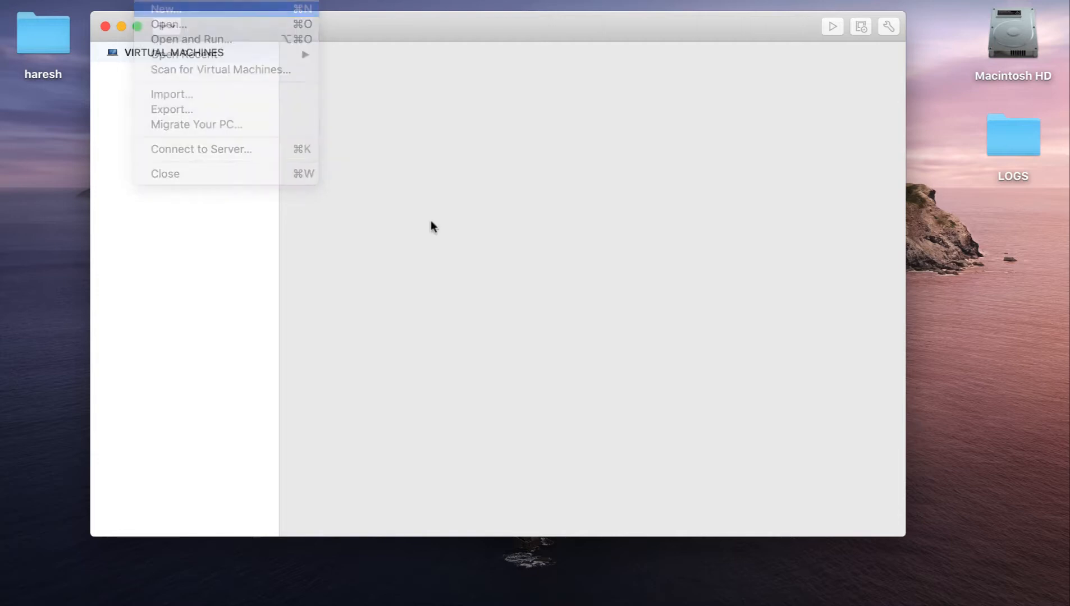
double_click(344, 250)
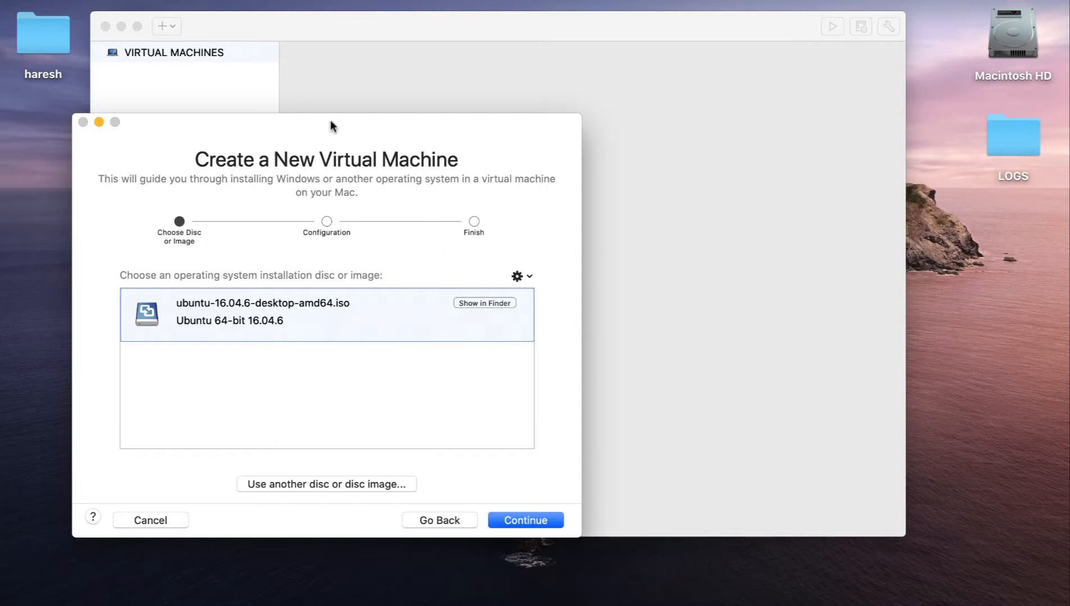
left_click_drag(329, 119, 359, 92)
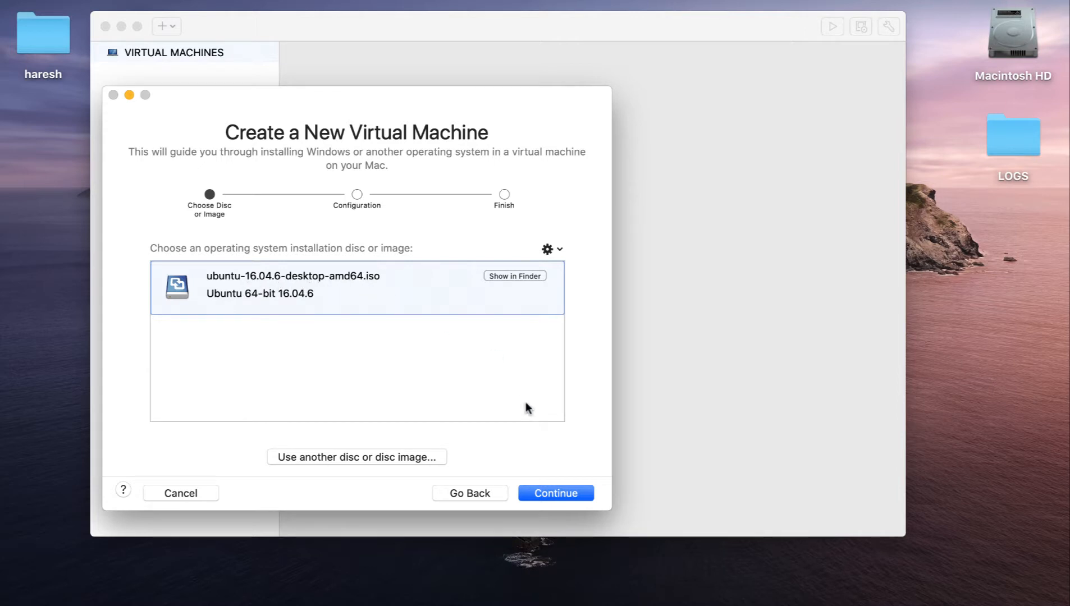
left_click(562, 492)
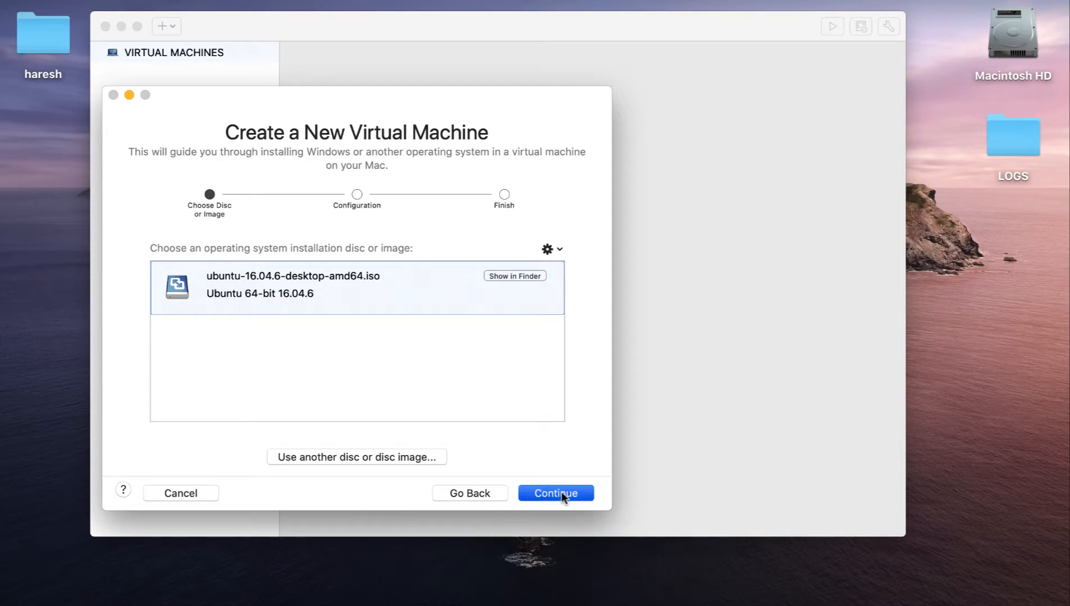
- Fill in the Easy Install display name, enter and confirm the account password, and continue to the virtual machine summary
left_click_drag(395, 269, 241, 252)
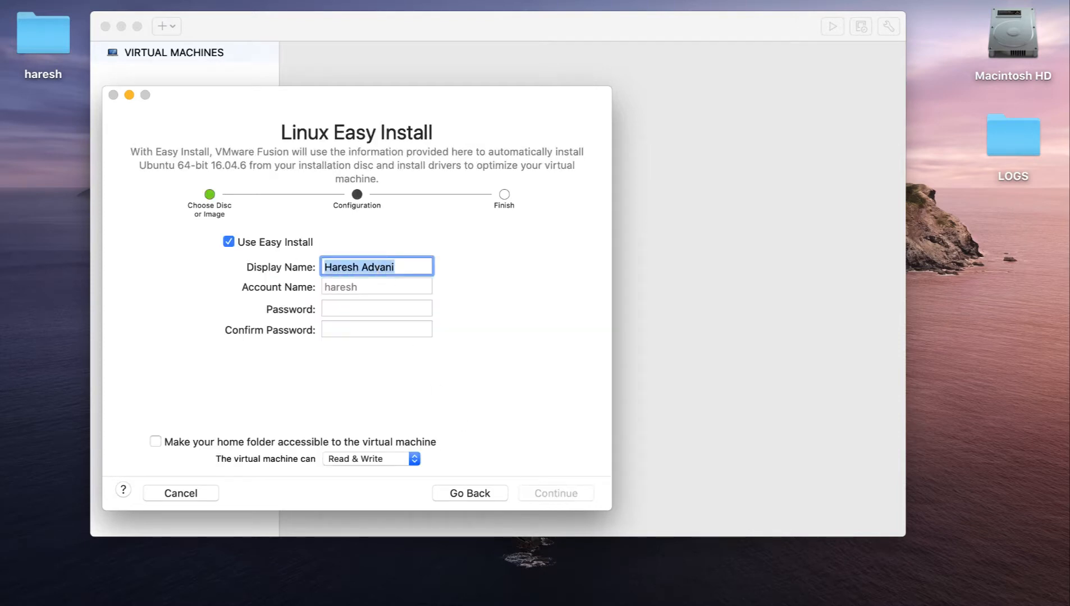
type("haresh")
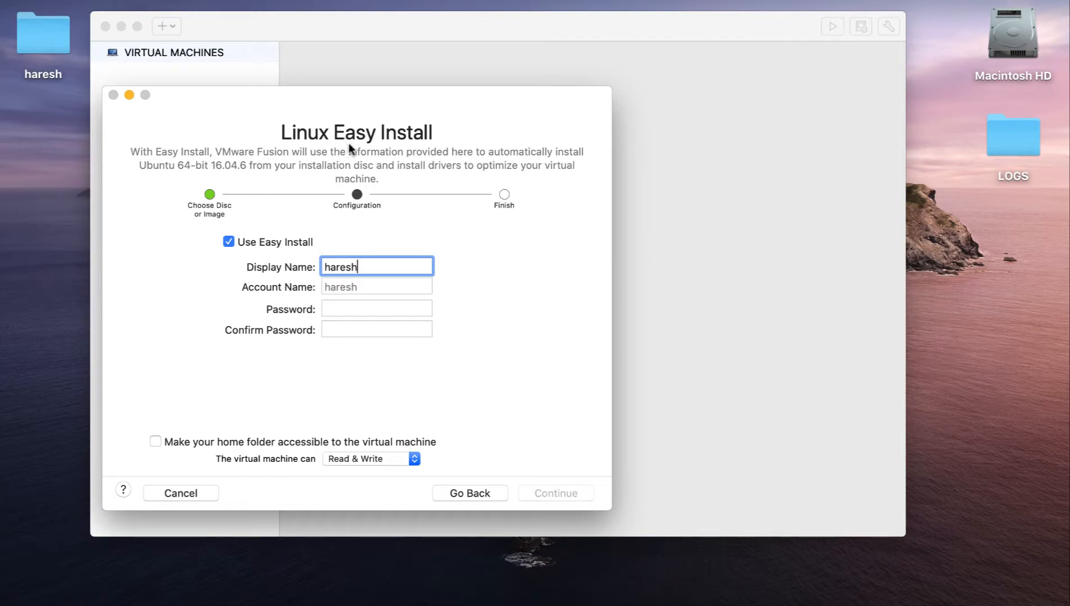
left_click(360, 308)
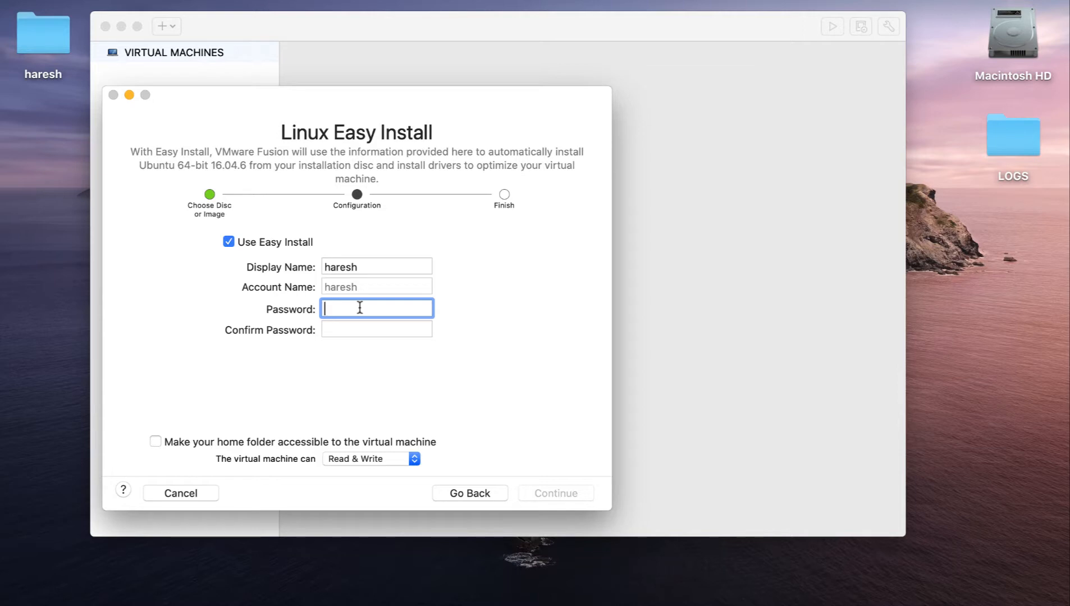
key("Tab")
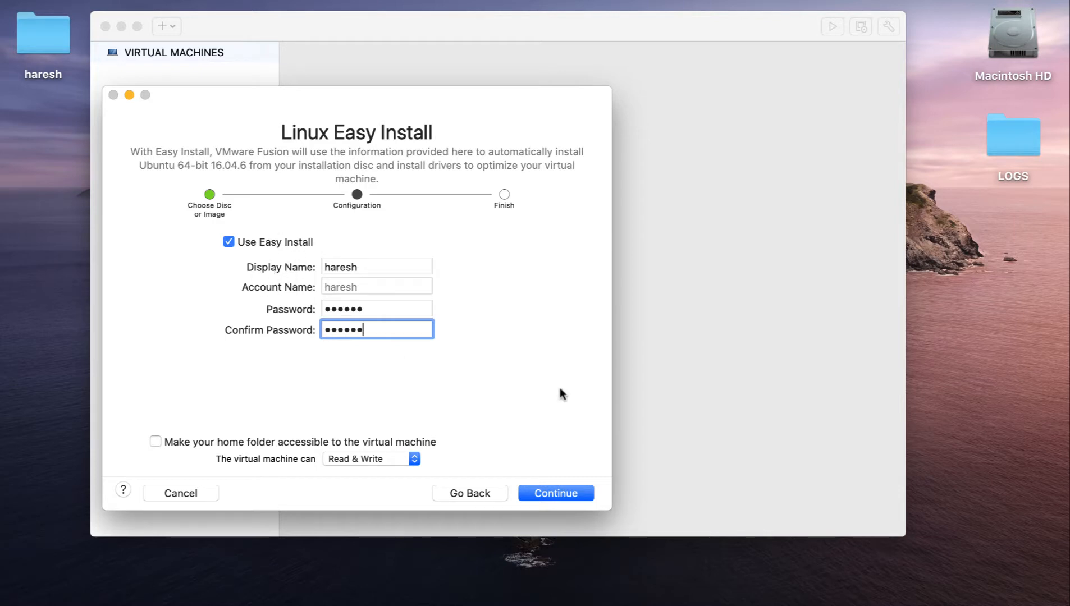
left_click(558, 494)
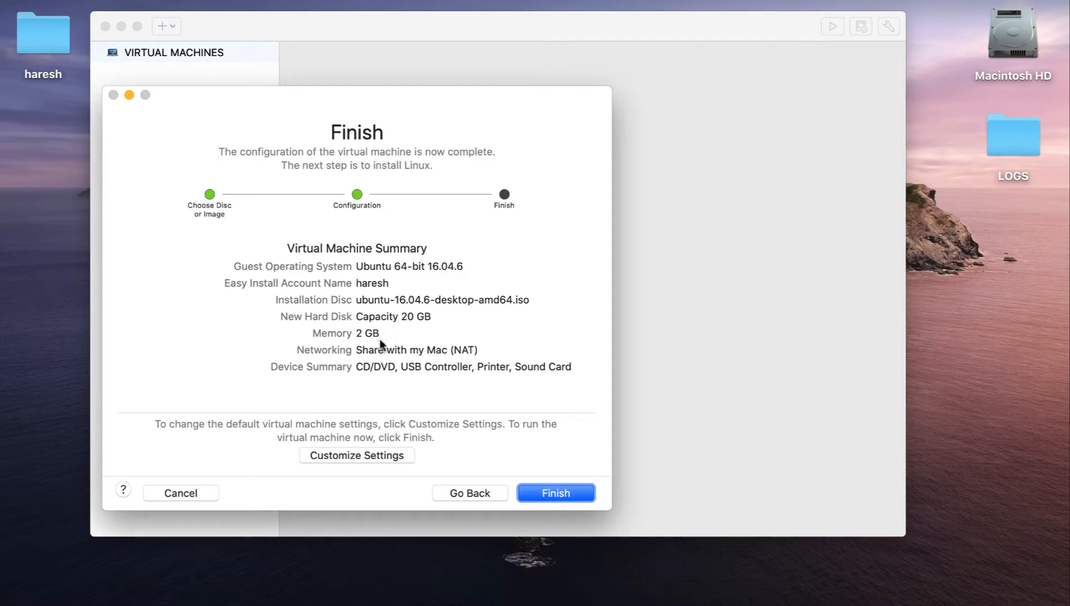
- Choose to customize the settings and save the virtual machine as Ubuntu71 in the Virtual Machines folder
left_click(370, 456)
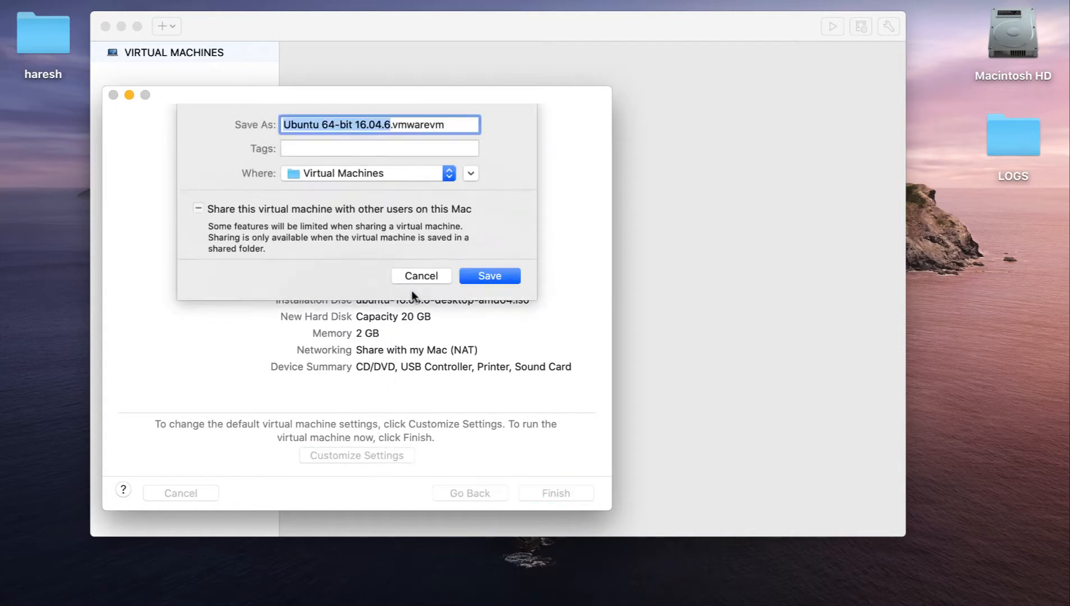
left_click(375, 124)
left_click_drag(320, 124, 388, 123)
type("71")
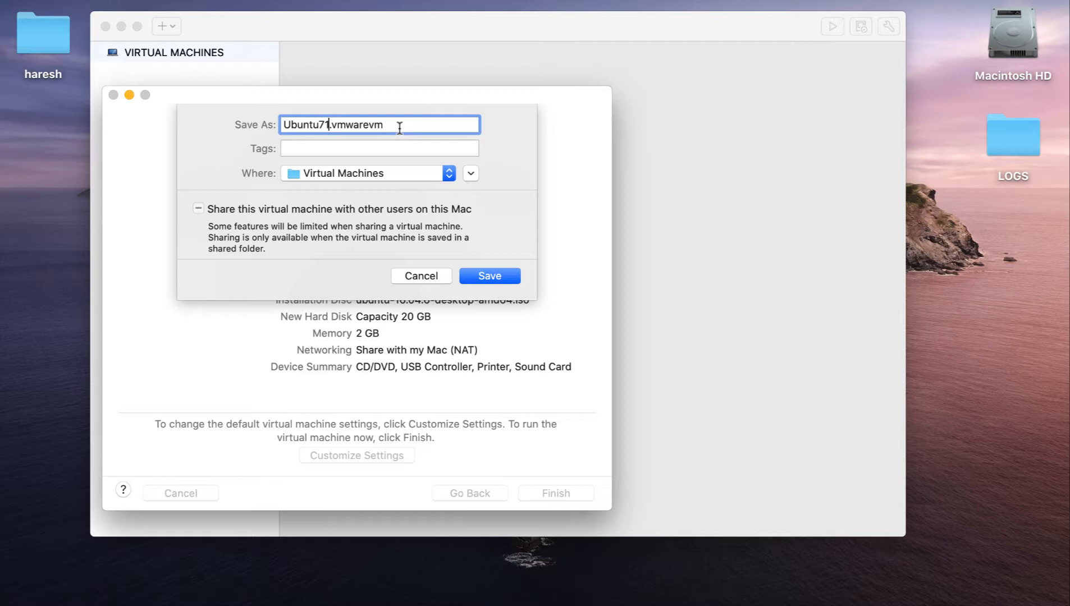
key("shift+Left")
key("shift+Left")
left_click(423, 125)
left_click_drag(282, 124, 396, 124)
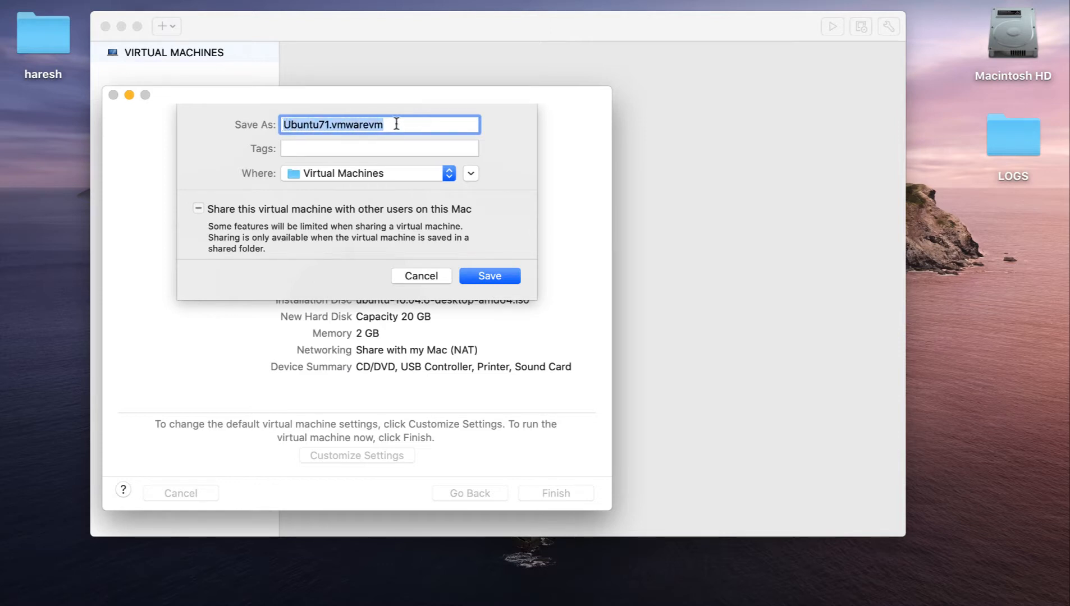
left_click(397, 124)
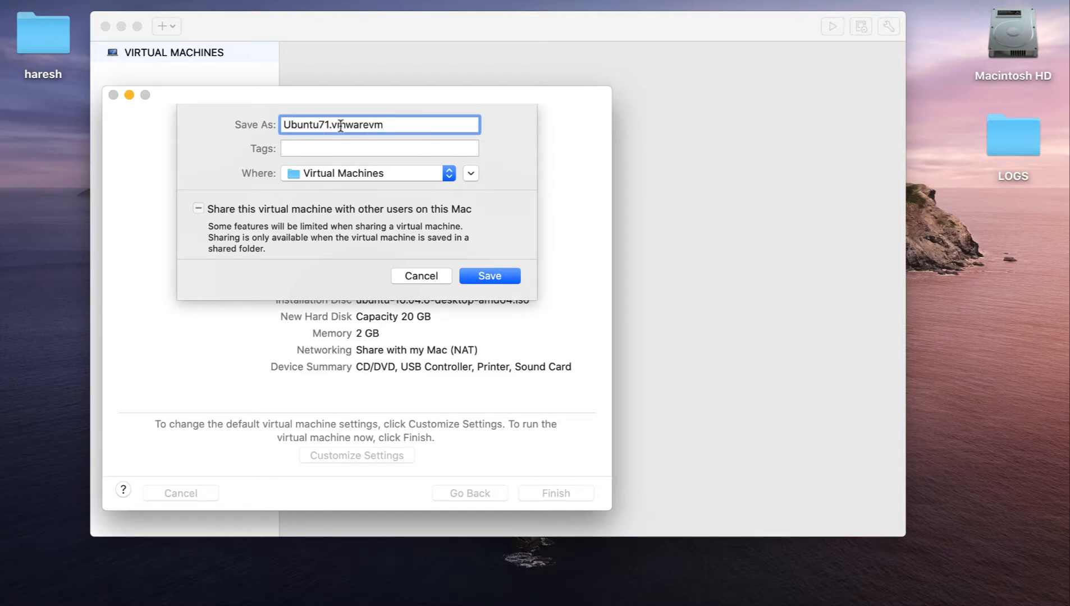
left_click_drag(281, 124, 416, 126)
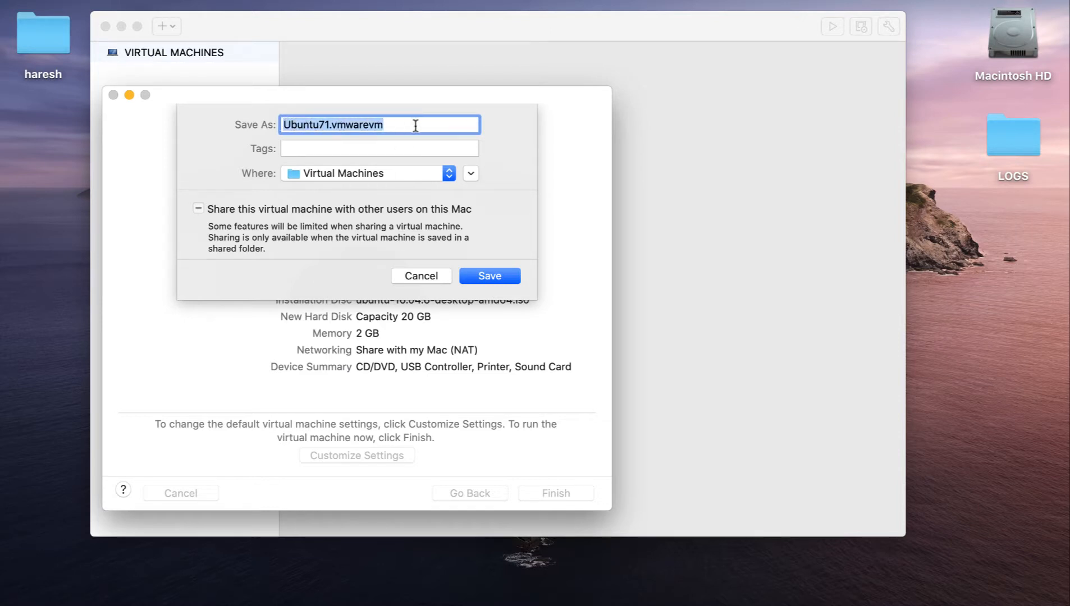
left_click(395, 129)
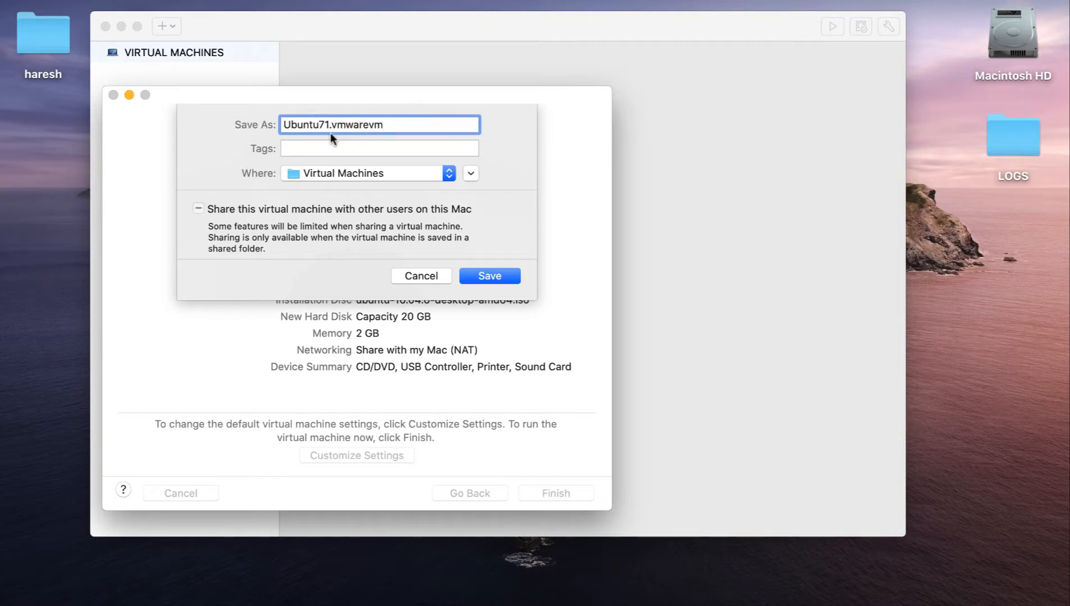
left_click(489, 276)
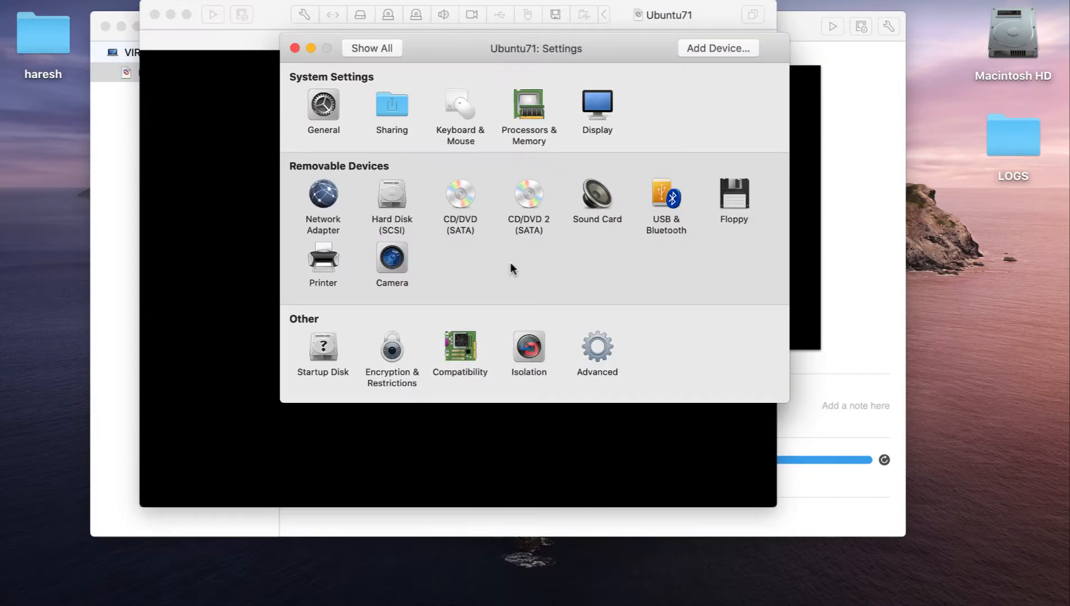
- Assign Ubuntu71 2 processor cores and 4096 MB of memory, and show the advanced processor options before returning to all settings
left_click(531, 116)
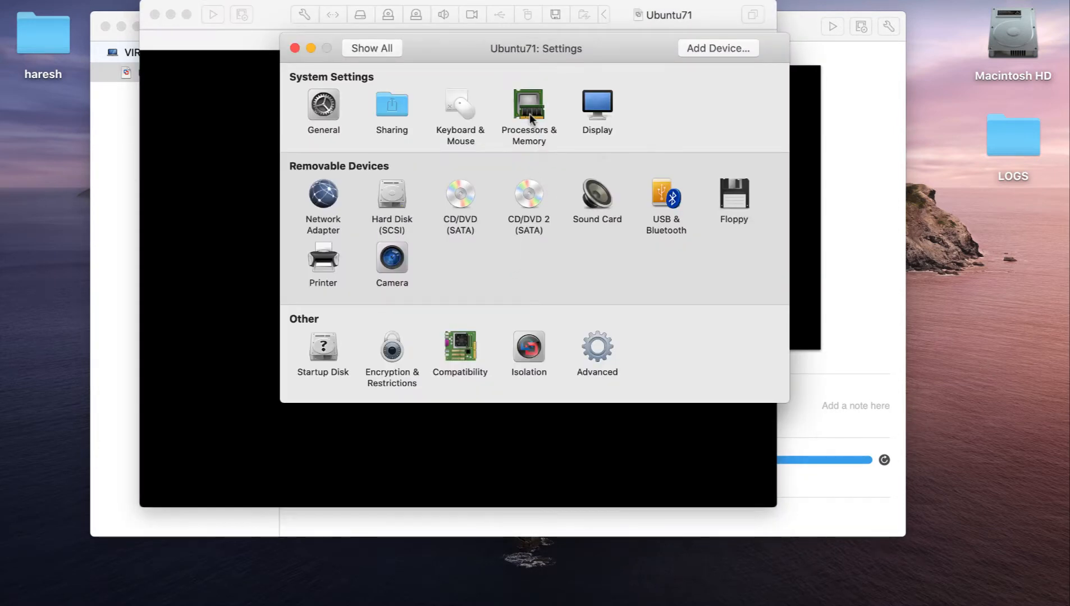
left_click(514, 113)
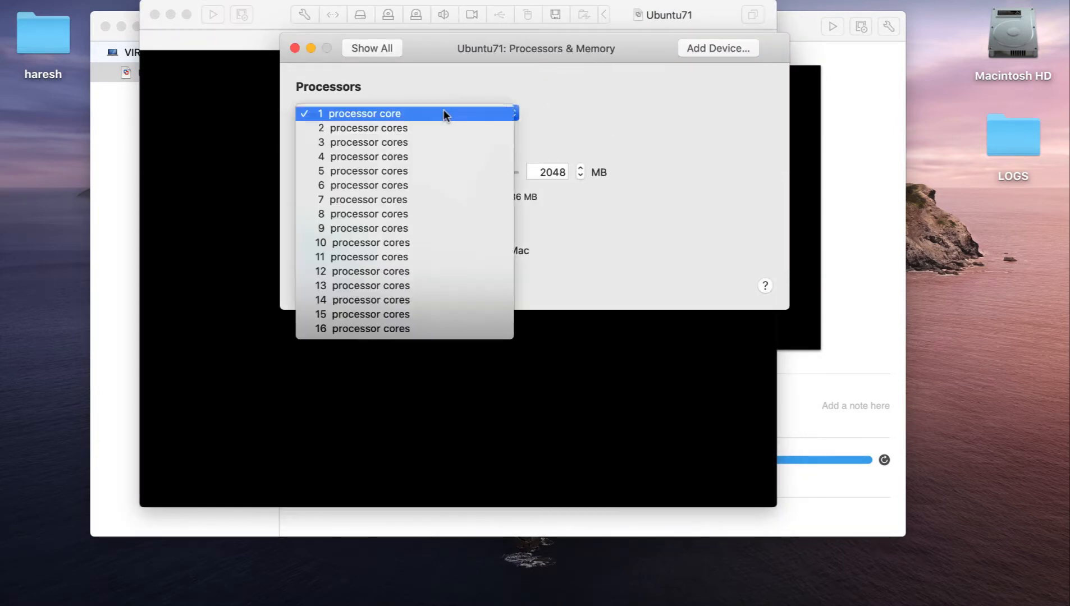
left_click(404, 128)
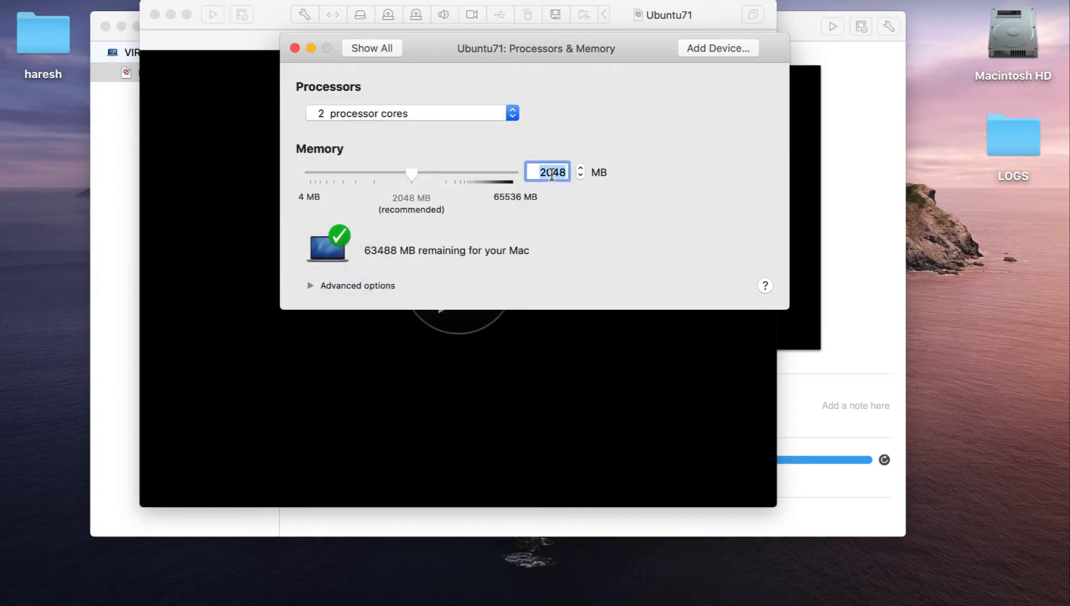
type("4096")
left_click_drag(633, 47, 606, 49)
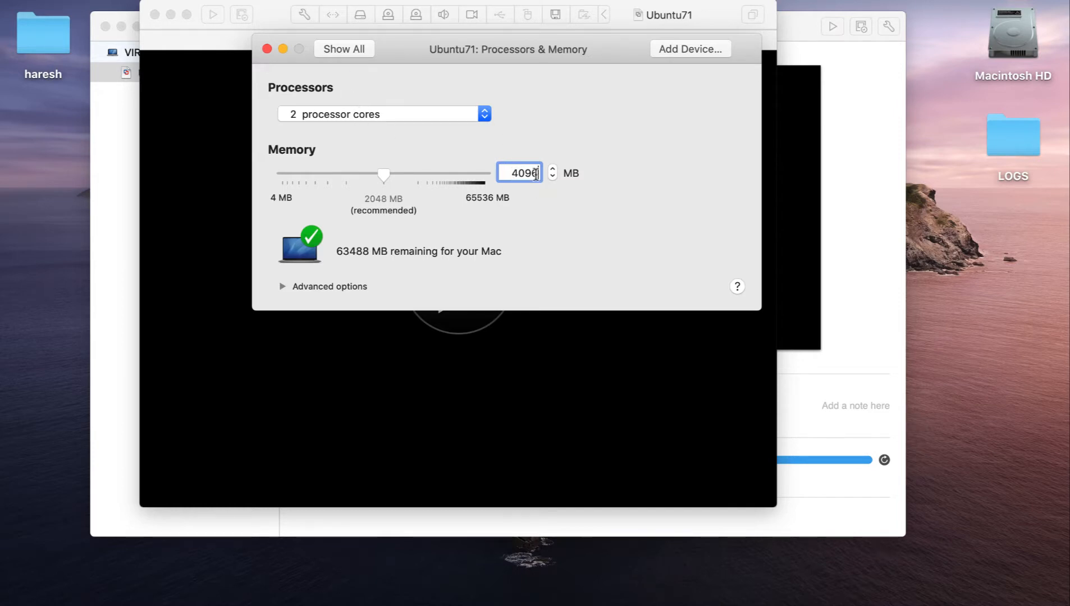
left_click(282, 288)
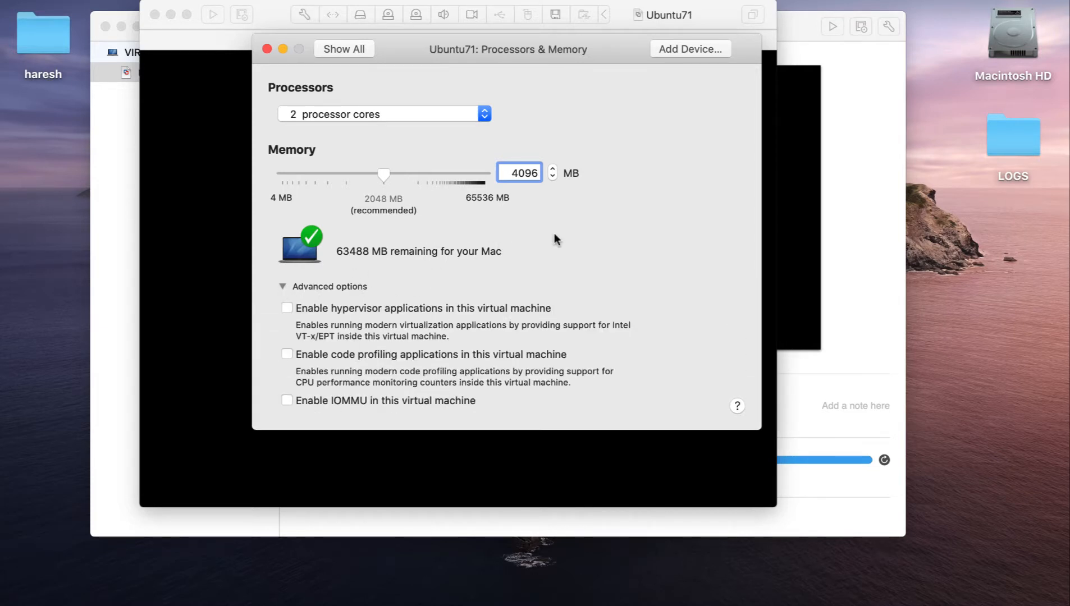
left_click(340, 48)
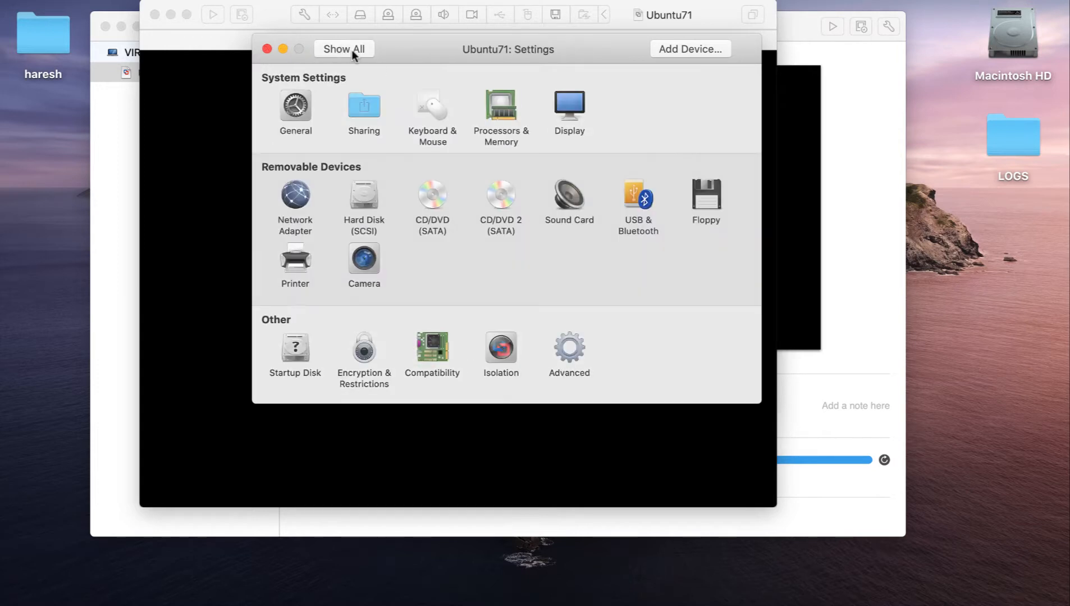
- Set the display to resize the virtual machine and the window in Single Window, and to fit the screen in Full Screen; close the settings
left_click(570, 107)
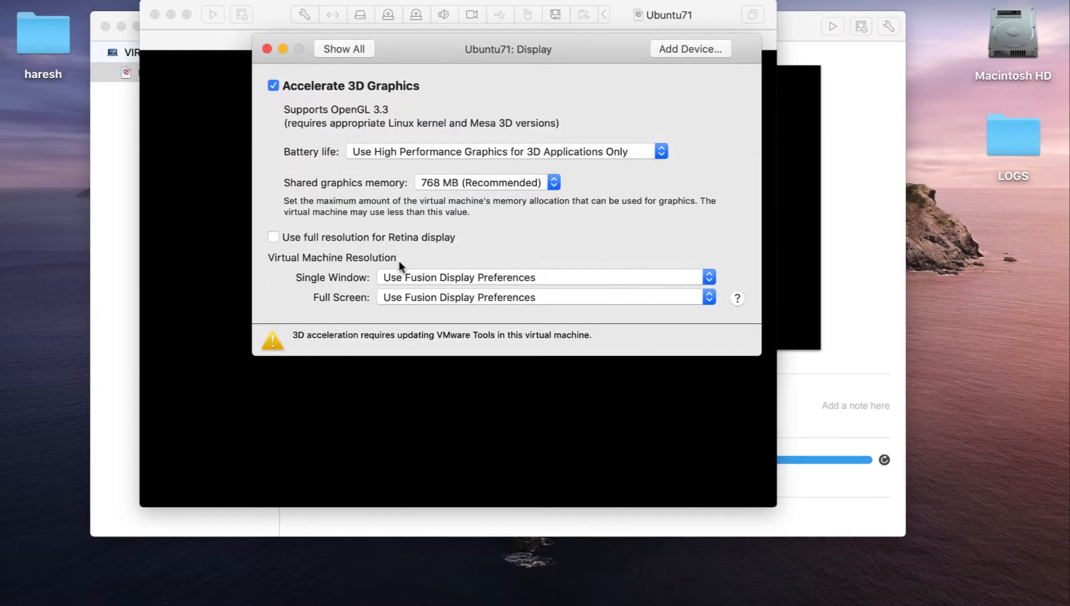
left_click(431, 278)
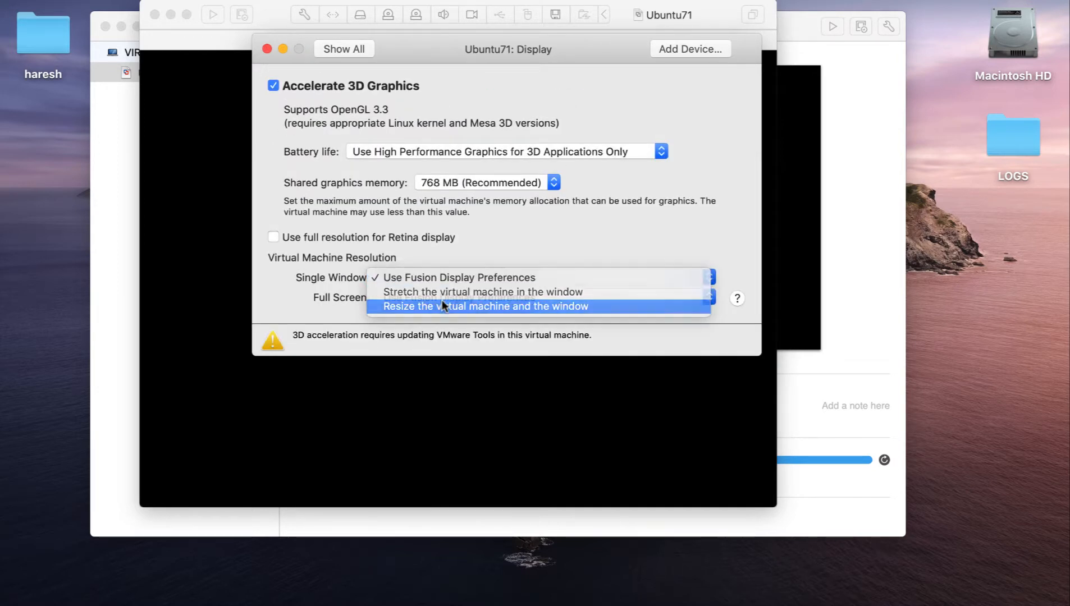
left_click(442, 306)
left_click(446, 297)
left_click(441, 342)
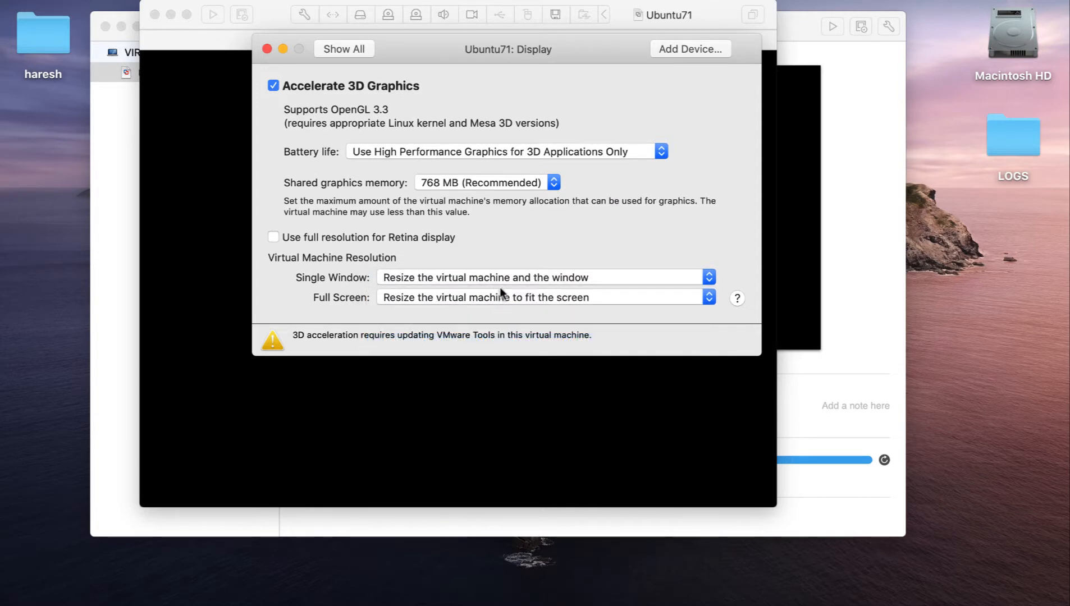
left_click(344, 48)
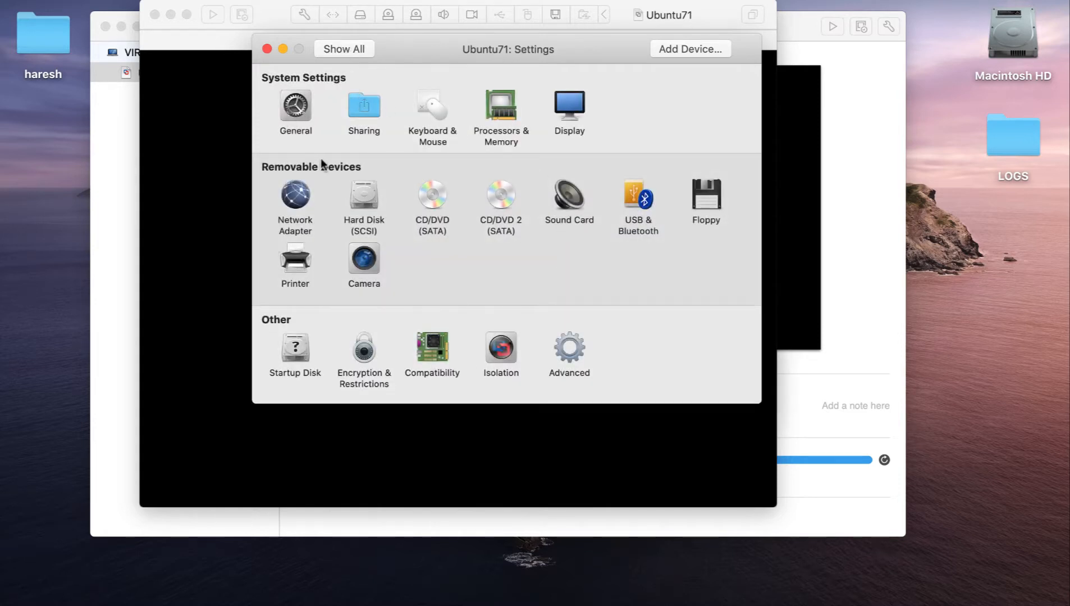
left_click(266, 48)
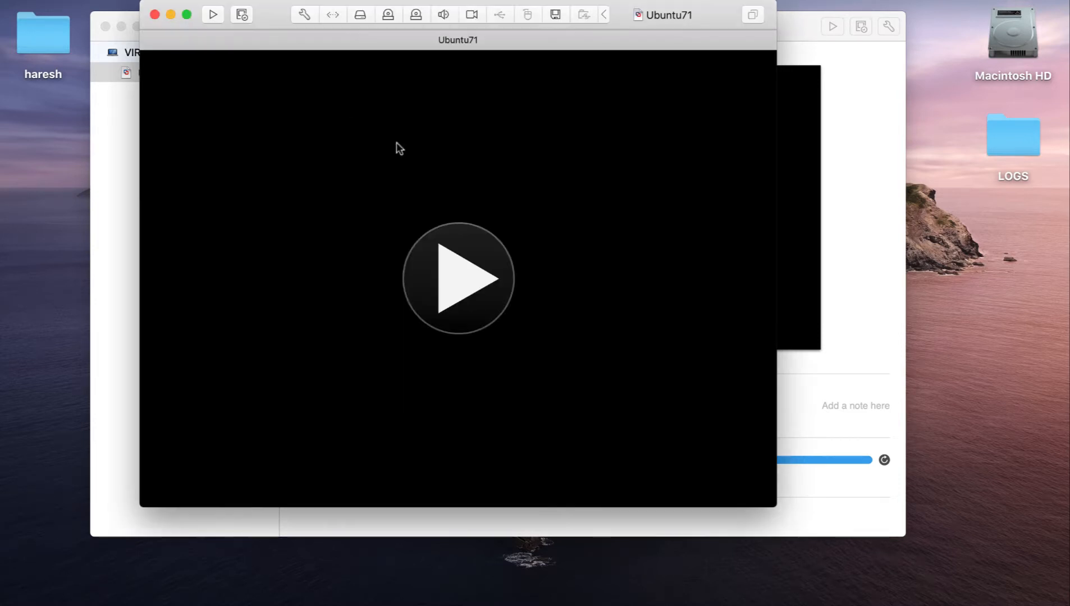
- Start the Ubuntu71 virtual machine and move its window aside to uncover the virtual machine library
left_click(459, 286)
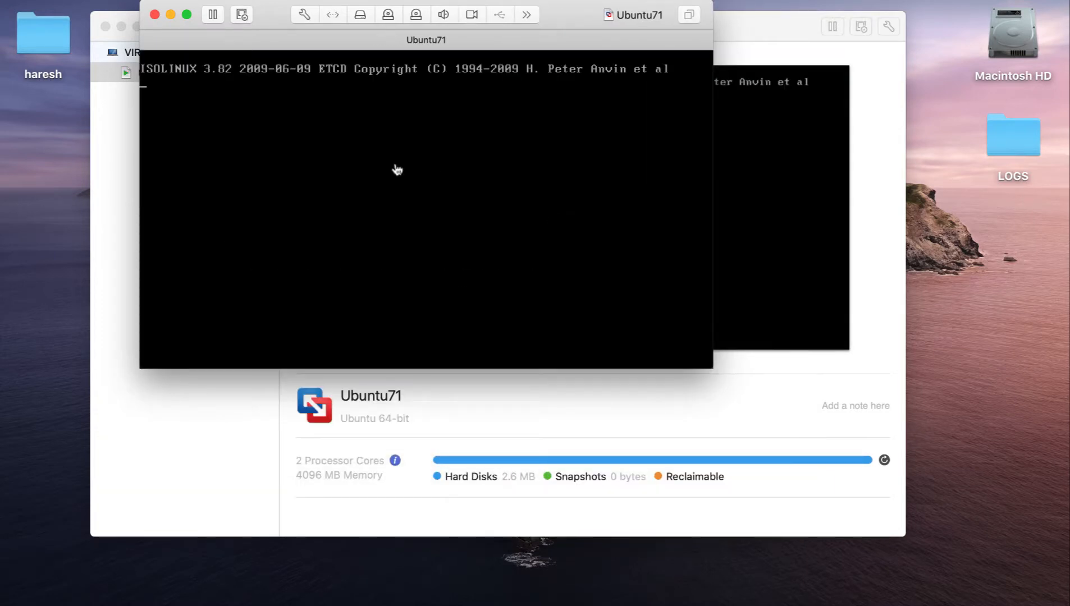
left_click_drag(574, 15, 449, 20)
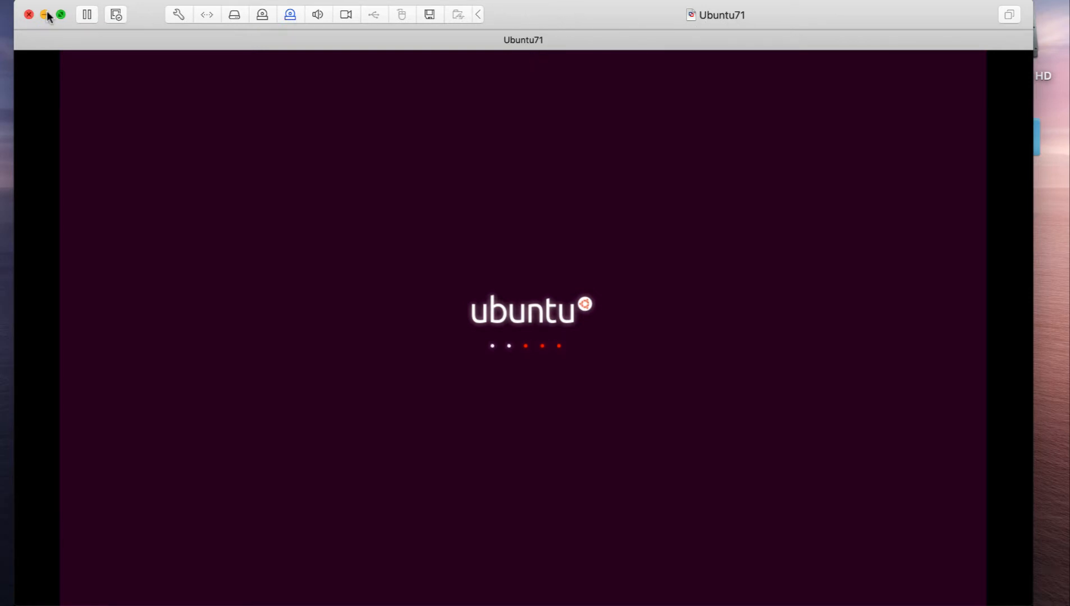
left_click_drag(555, 18, 671, 19)
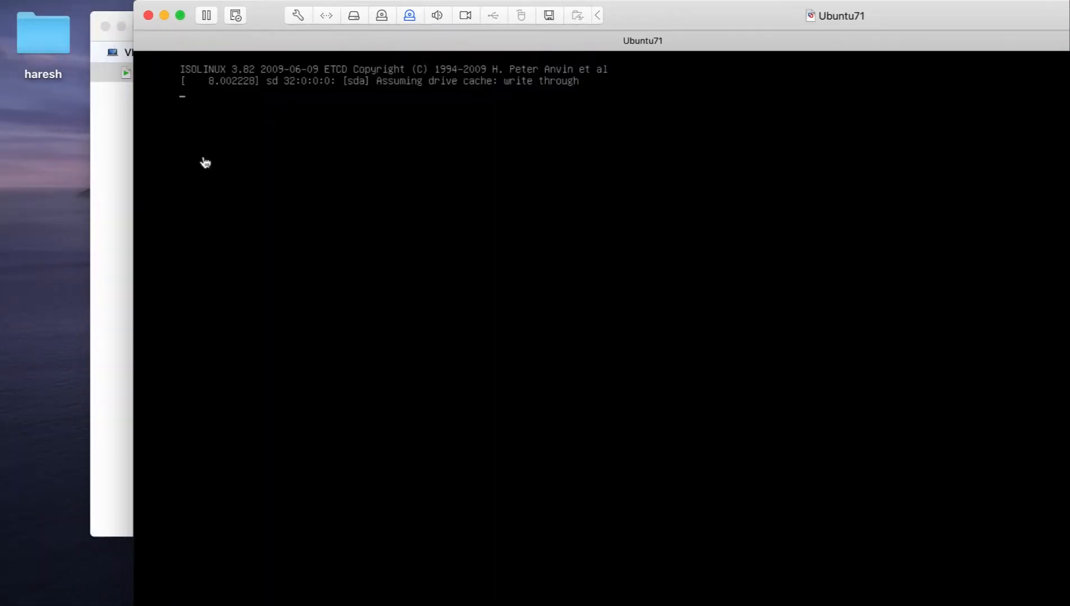
- From the virtual machine library, begin a new virtual machine installed from the image ubuntu-16.04.6-desktop-amd64.iso
left_click(103, 126)
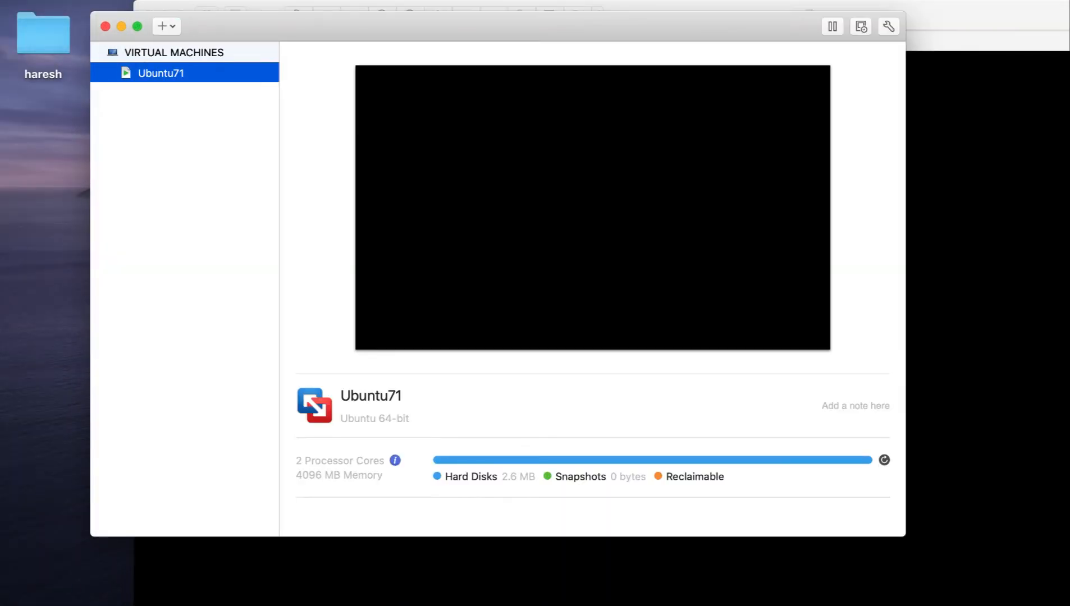
left_click(270, 0)
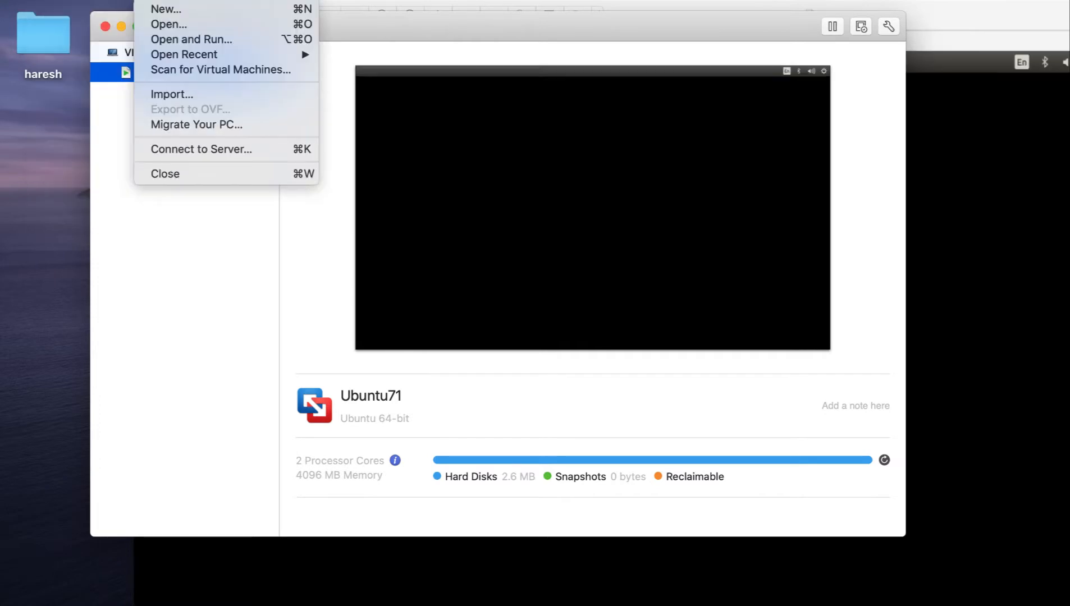
left_click(373, 146)
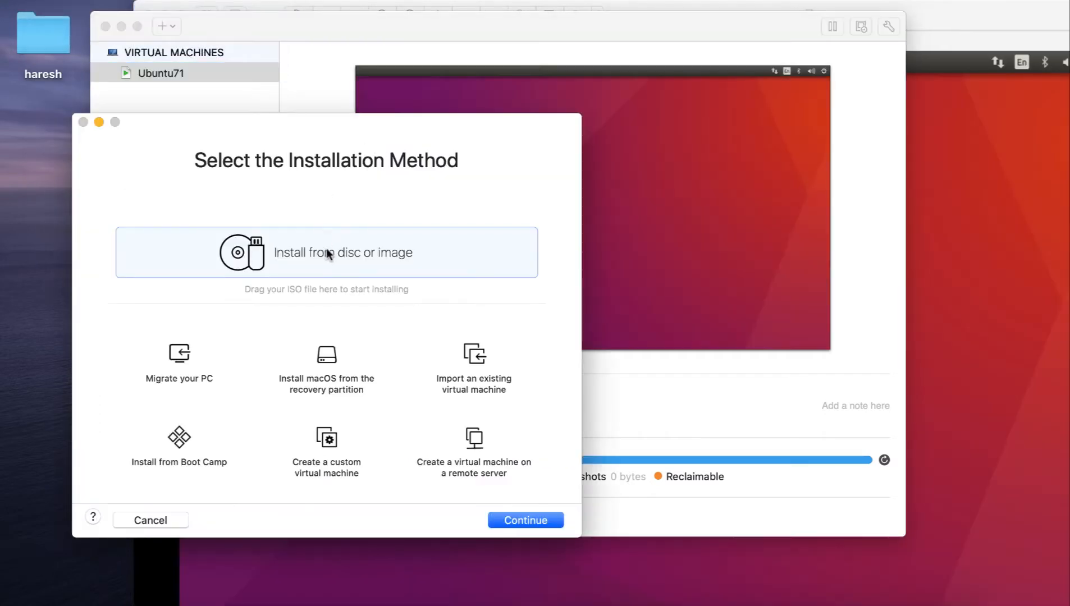
left_click(539, 517)
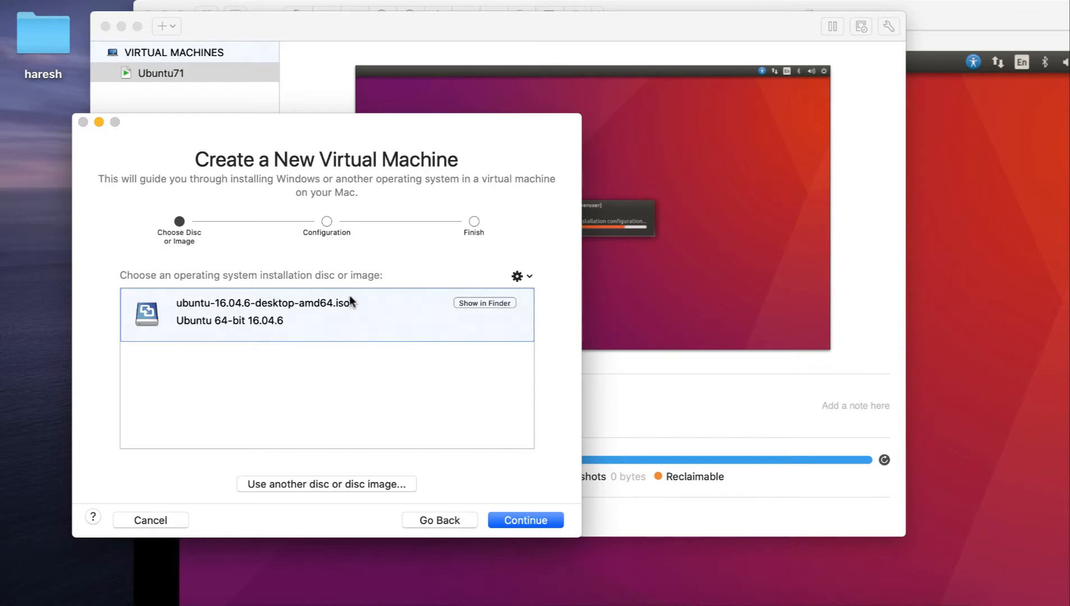
left_click(527, 520)
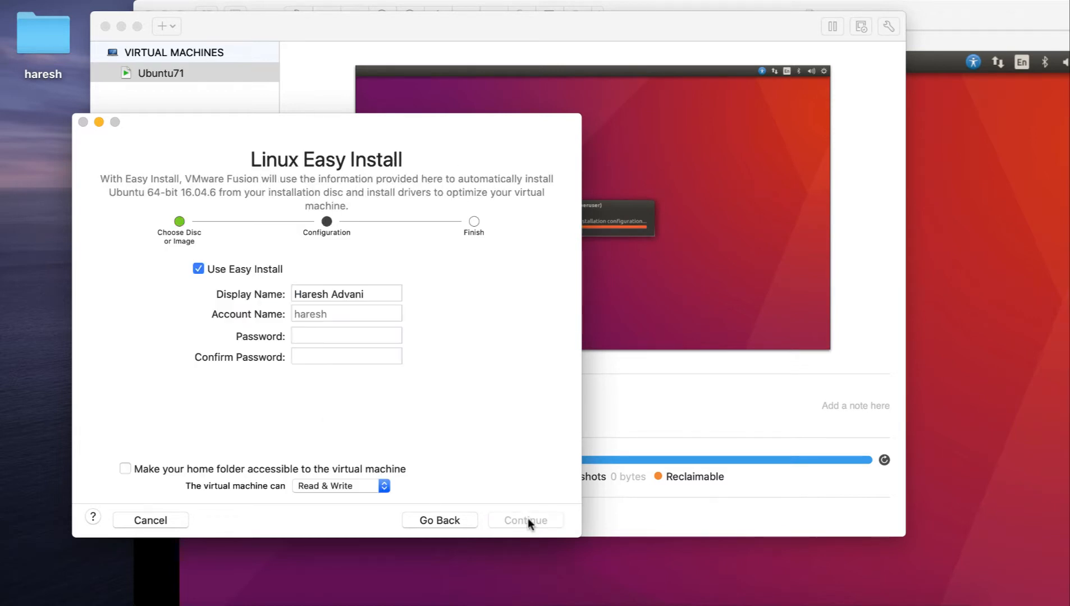
- Fill in the Linux Easy Install display name, enter and confirm the account password, and continue to the summary
left_click_drag(373, 295, 231, 293)
type("hare")
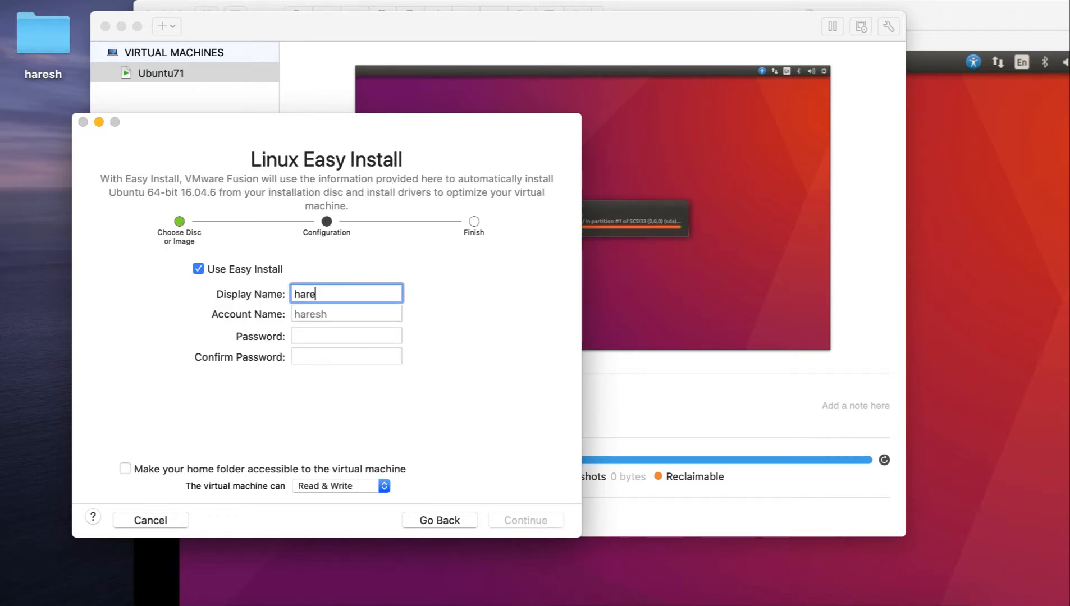
type("sh")
key("Tab")
key("Tab")
key("Tab")
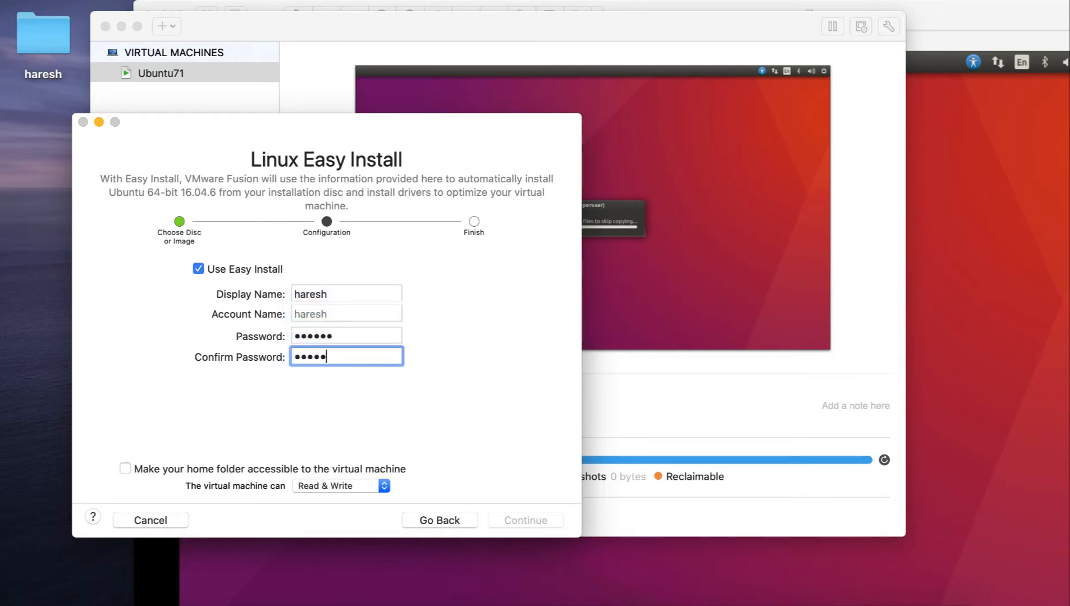
left_click(516, 514)
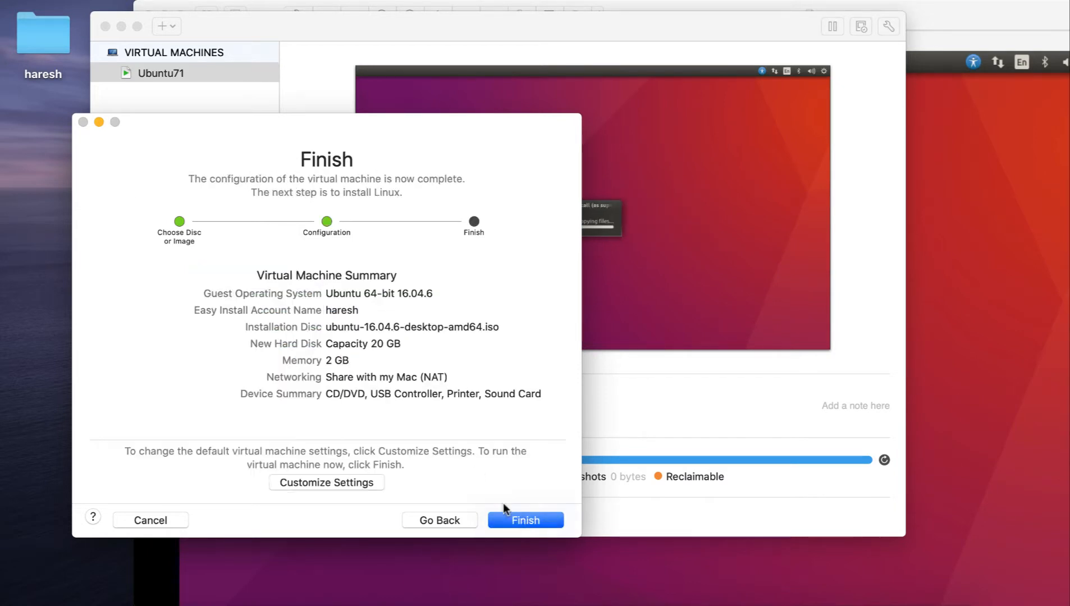
- Choose to customize the settings and save the new virtual machine as Ubuntu72 in the Virtual Machines folder
left_click(351, 484)
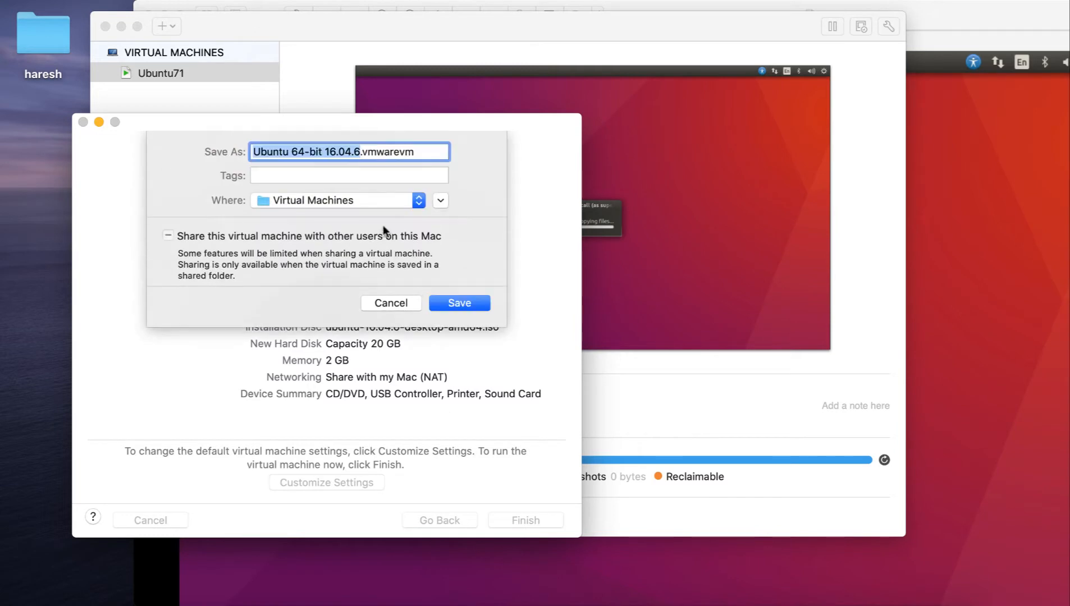
left_click_drag(361, 152, 291, 148)
type("72")
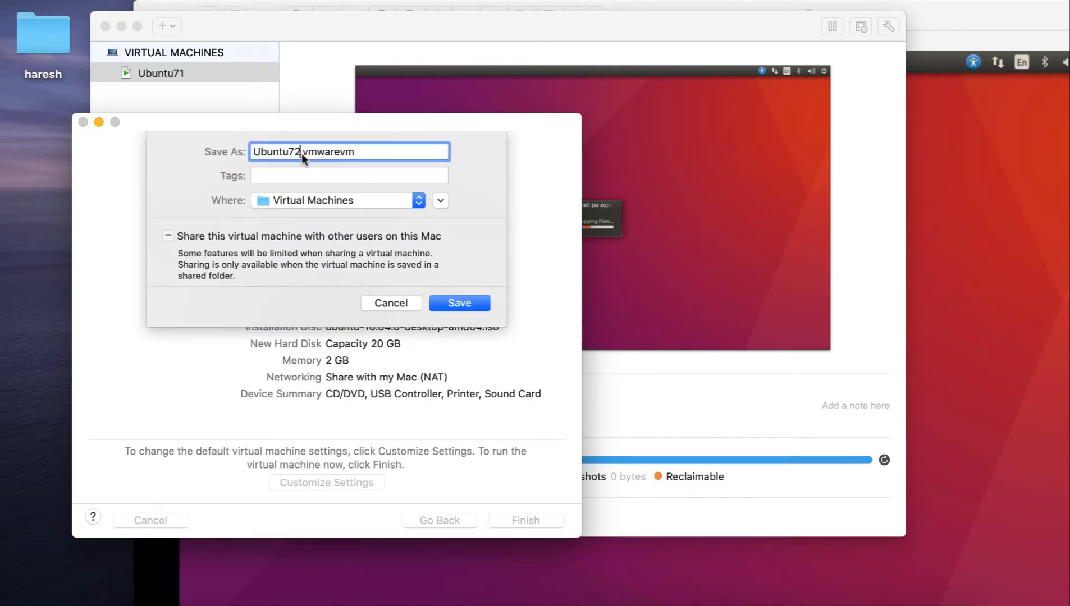
left_click(471, 305)
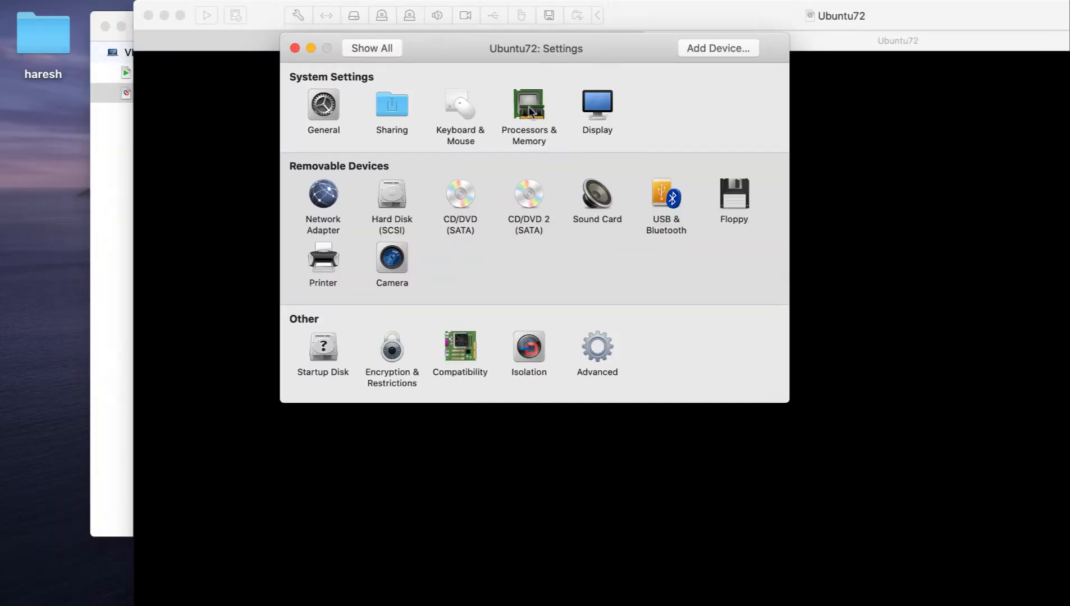
- Assign Ubuntu72 2 processor cores and 4096 MB of memory, and return to all settings
left_click(530, 110)
left_click(448, 114)
left_click(434, 128)
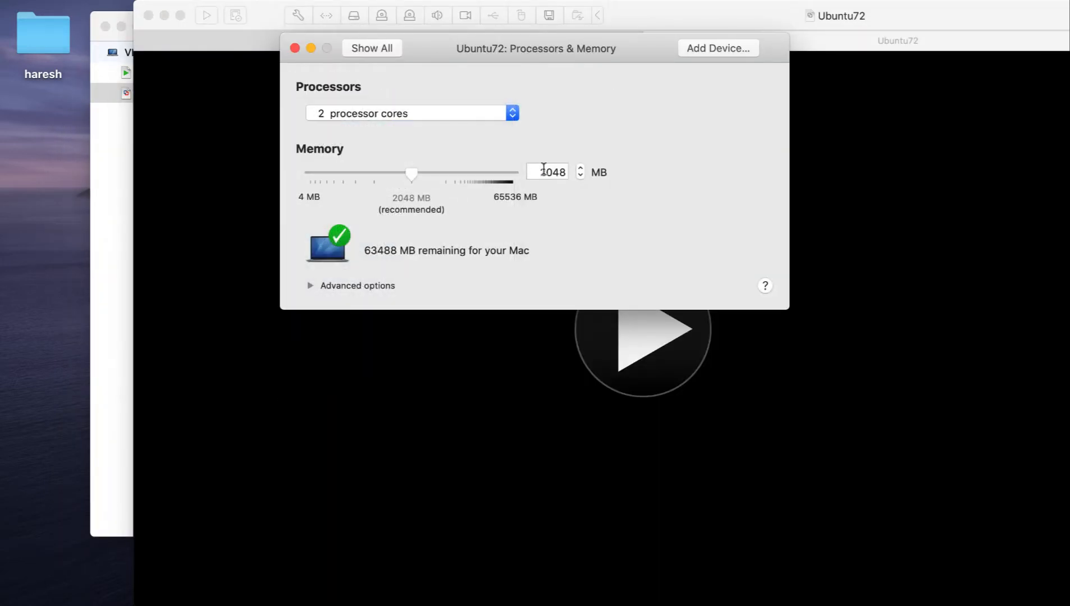
double_click(543, 170)
type("4096")
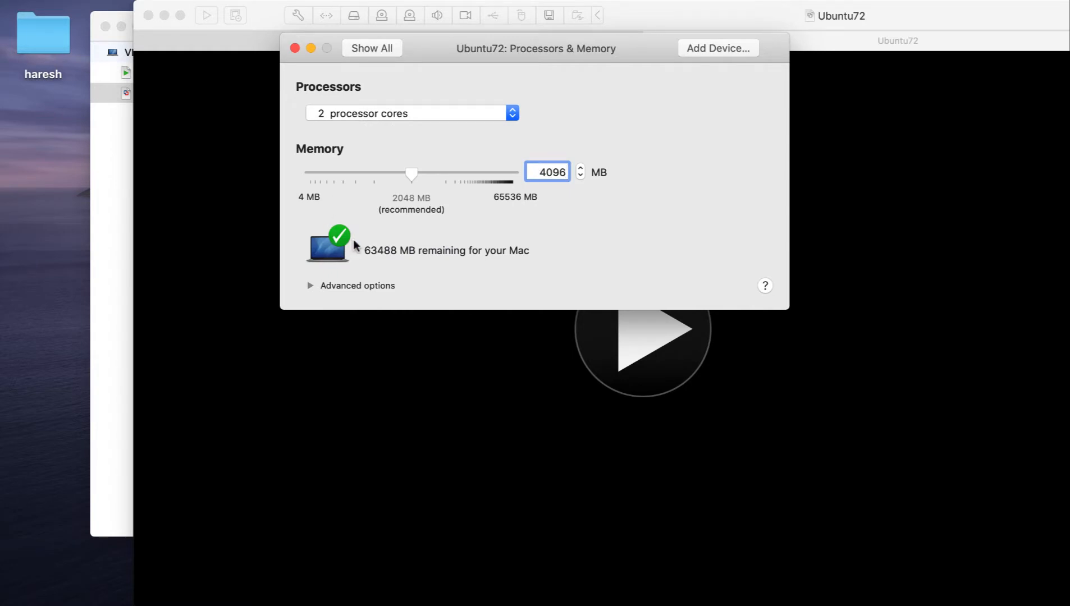
left_click(382, 47)
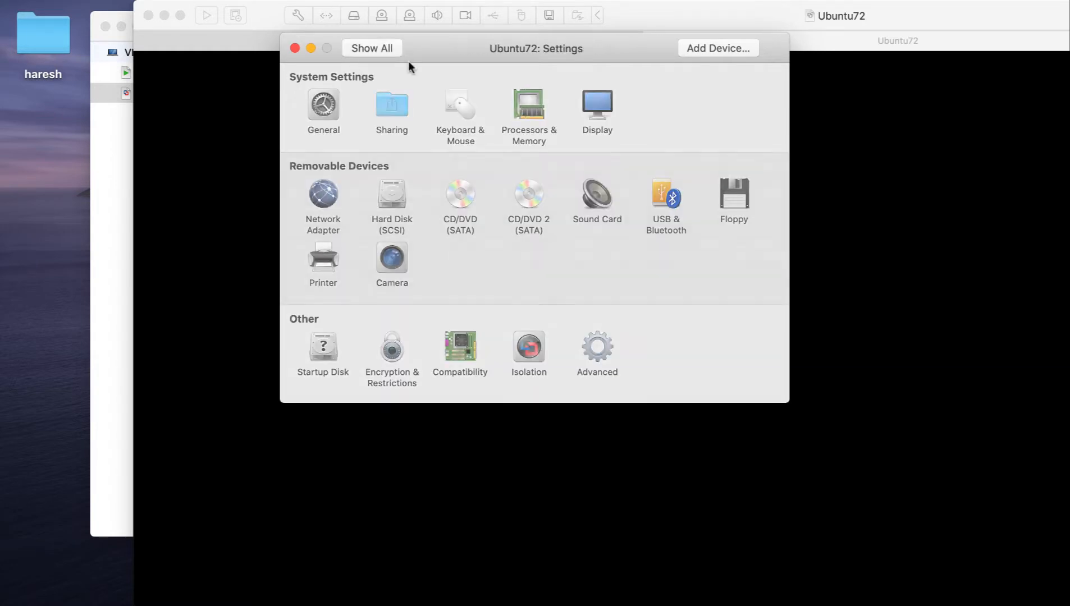
- Set Ubuntu72's display to resize the virtual machine and the window in Single Window, and to fit the screen in Full Screen; close the settings
left_click(598, 104)
left_click(534, 277)
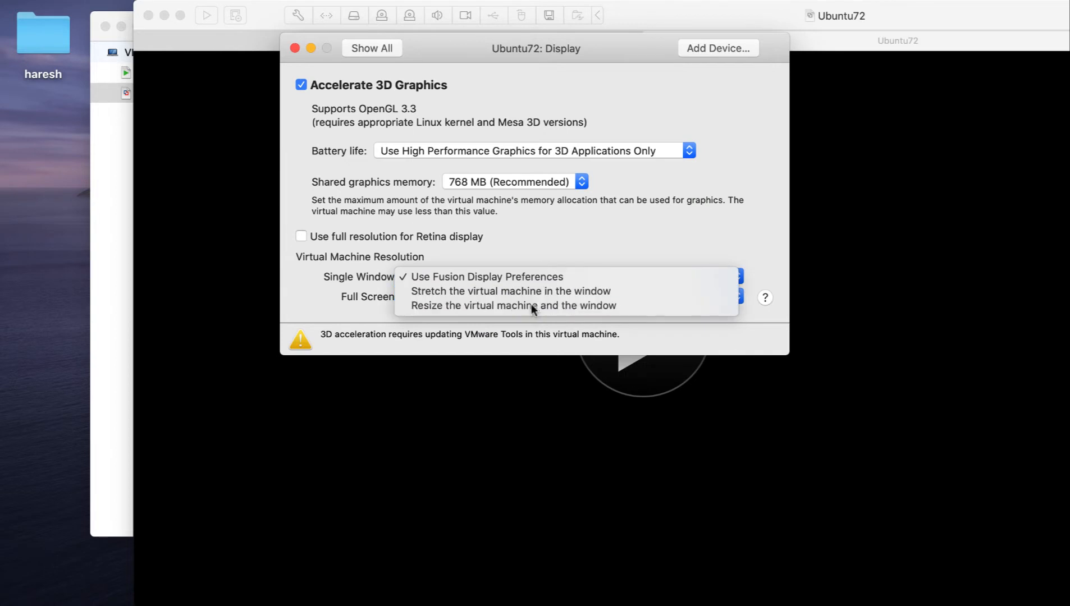
left_click(531, 303)
left_click(495, 297)
left_click(483, 339)
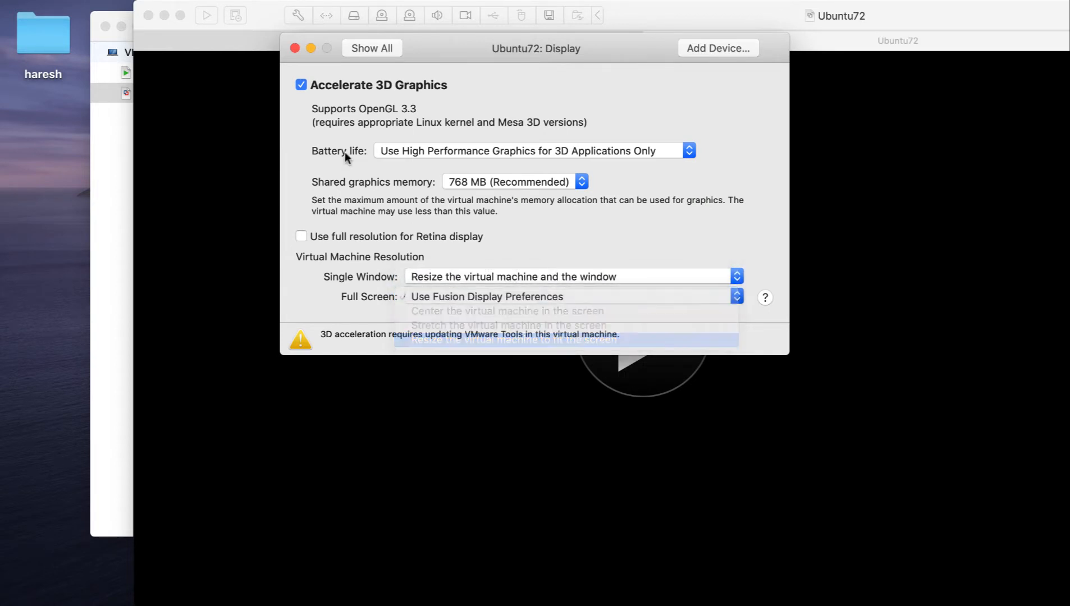
left_click(371, 48)
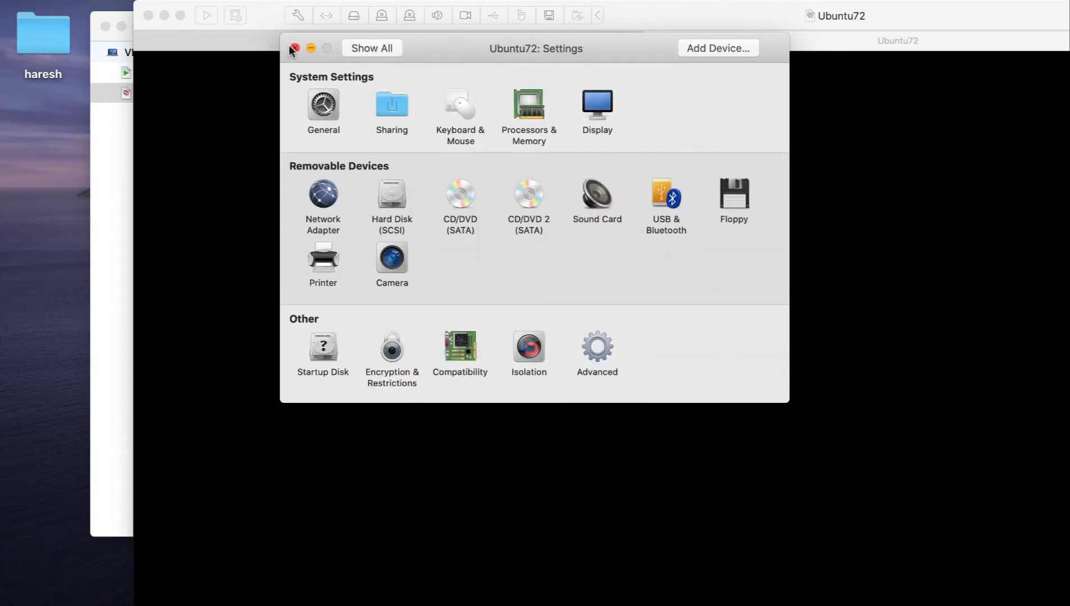
left_click(295, 48)
- Start the Ubuntu72 virtual machine and bring the virtual machine library to the front
left_click(666, 331)
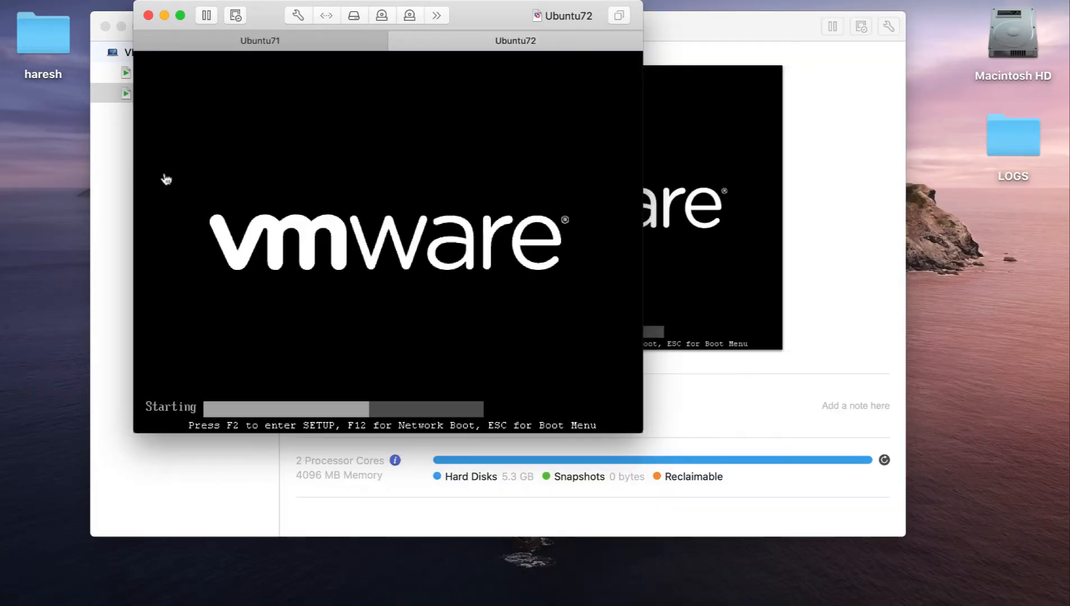
left_click(110, 151)
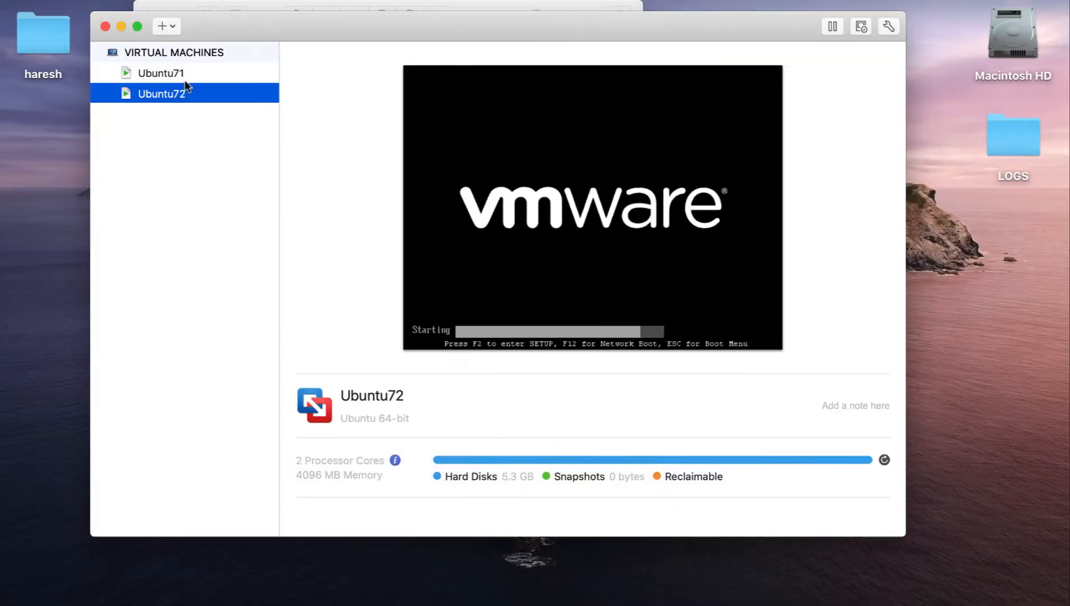
- Begin another new virtual machine installed from disc or image, using ubuntu-16.04.6-desktop-amd64.iso
left_click(178, 1)
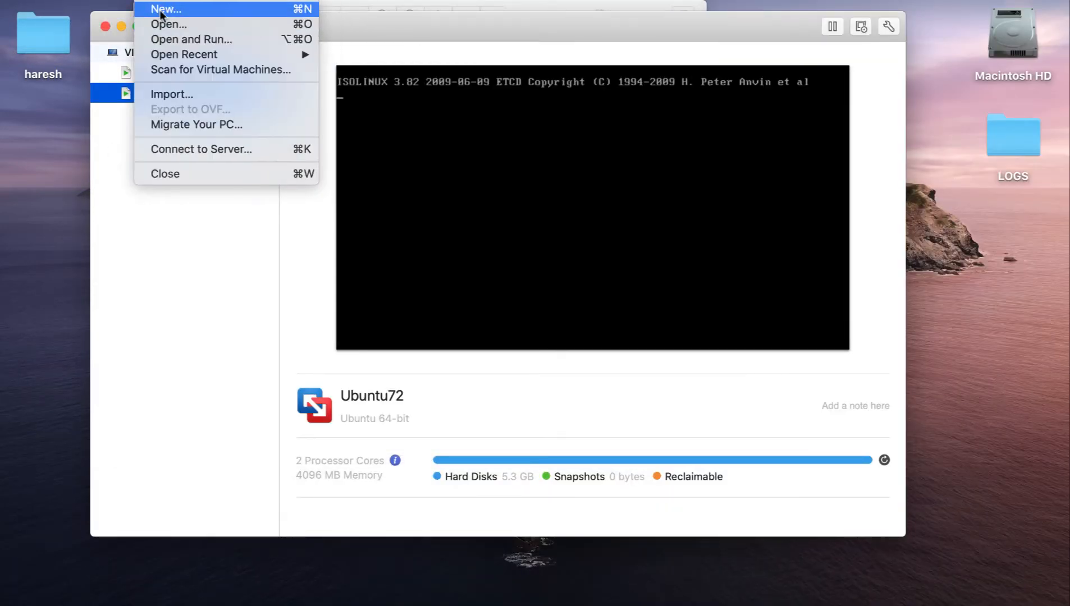
left_click(162, 7)
double_click(279, 248)
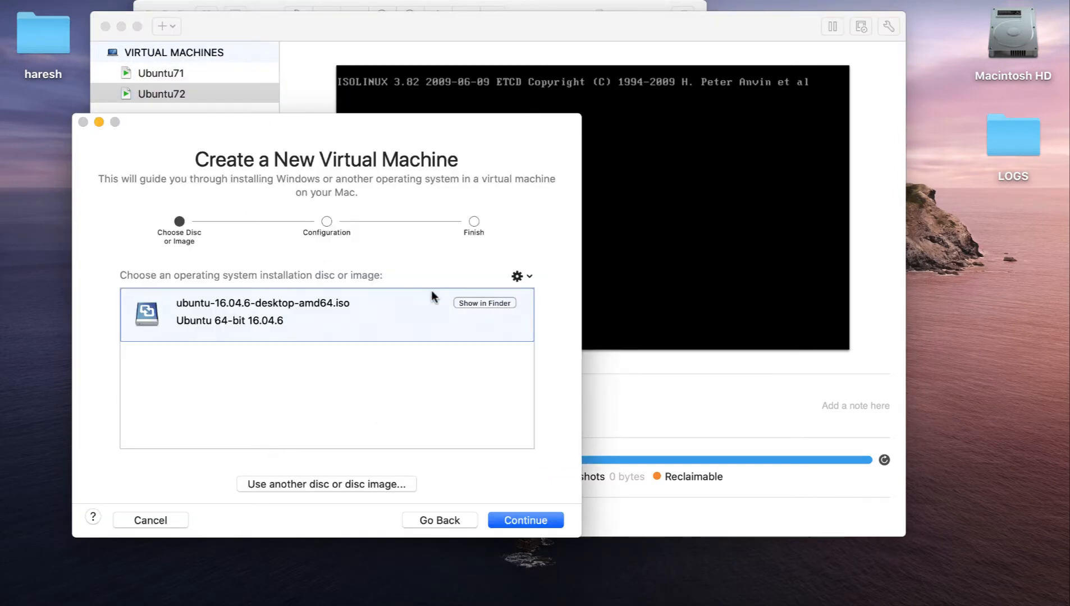
left_click(524, 521)
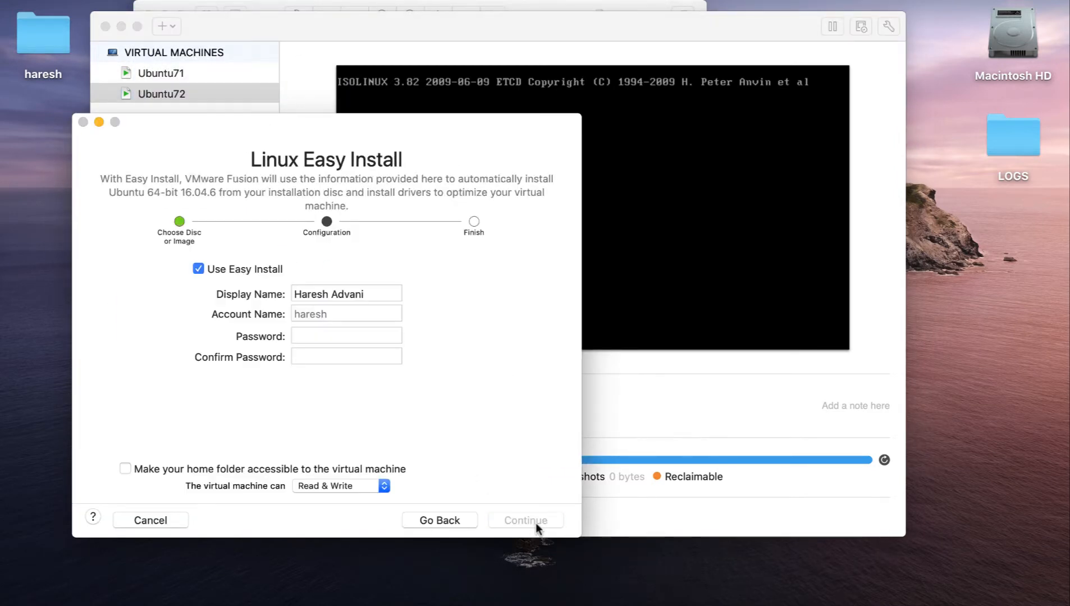
- Replace the Easy Install display name, enter and confirm the account password for the third virtual machine, and continue to its summary
triple_click(372, 293)
key("Tab")
key("Tab")
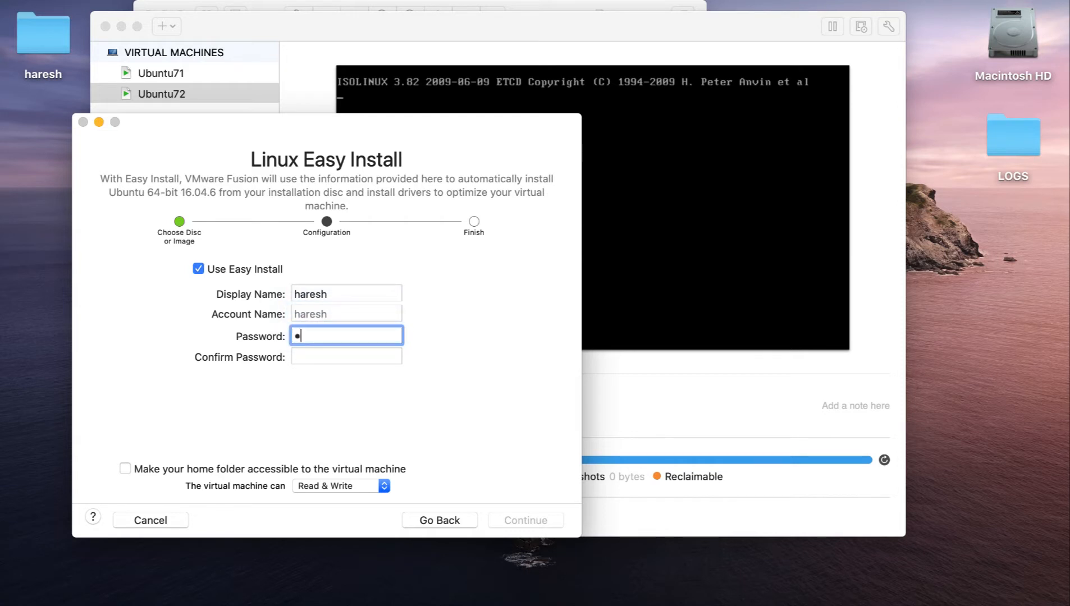
key("Tab")
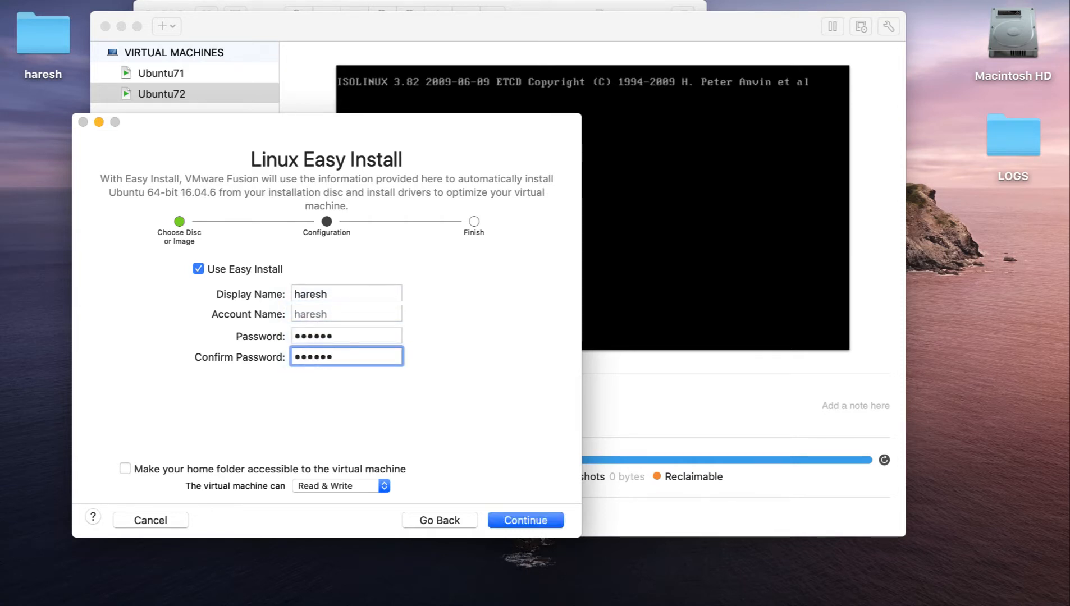
left_click(525, 520)
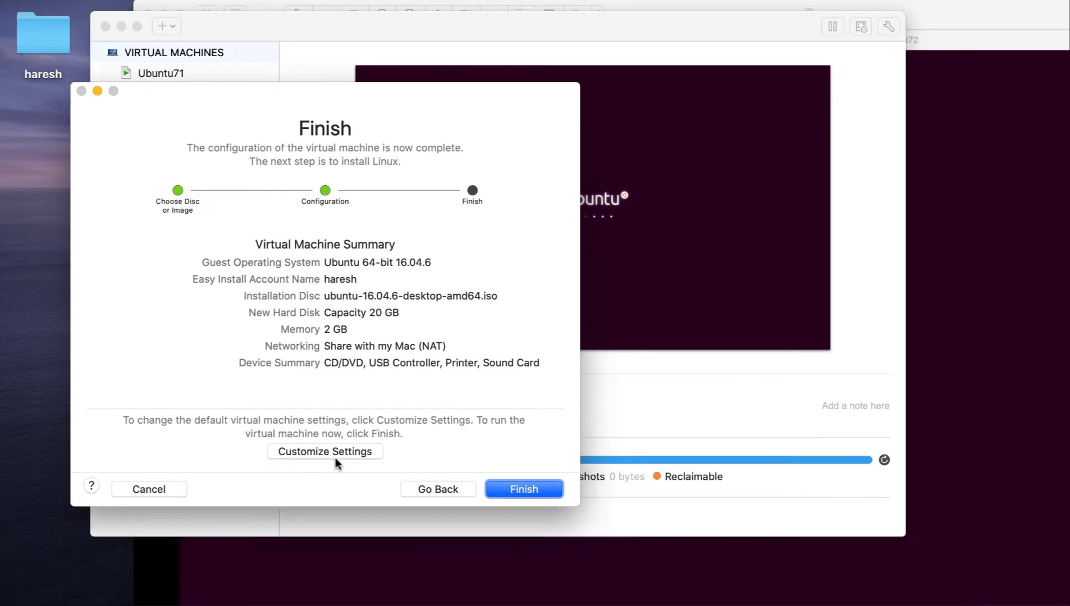
- Choose to customize the settings and save the new virtual machine as Ubuntu73 in the Virtual Machines folder
left_click(336, 453)
triple_click(354, 121)
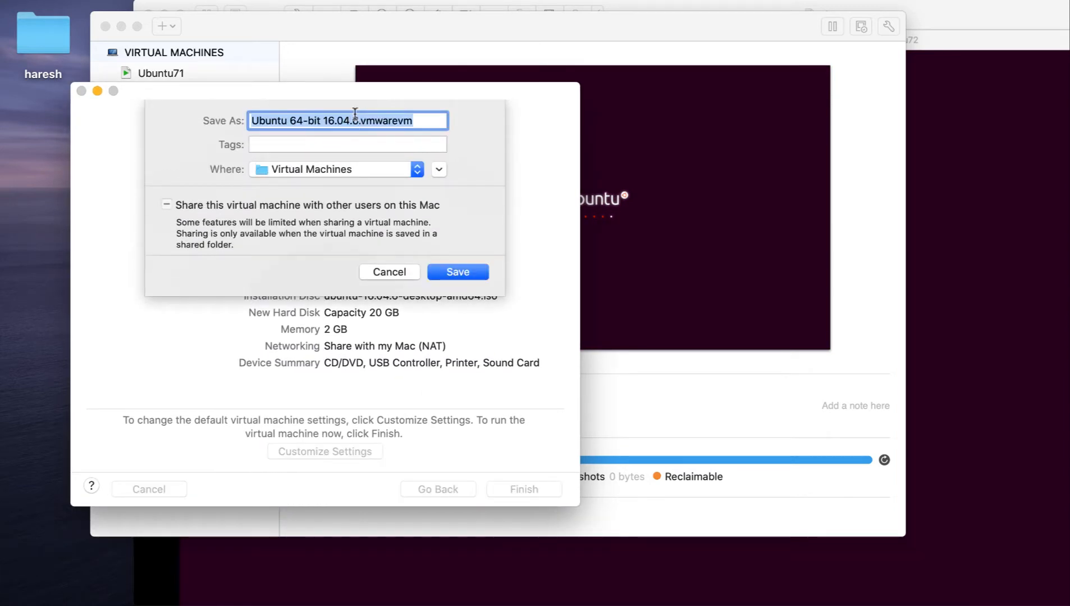
left_click_drag(359, 121, 287, 120)
type("73")
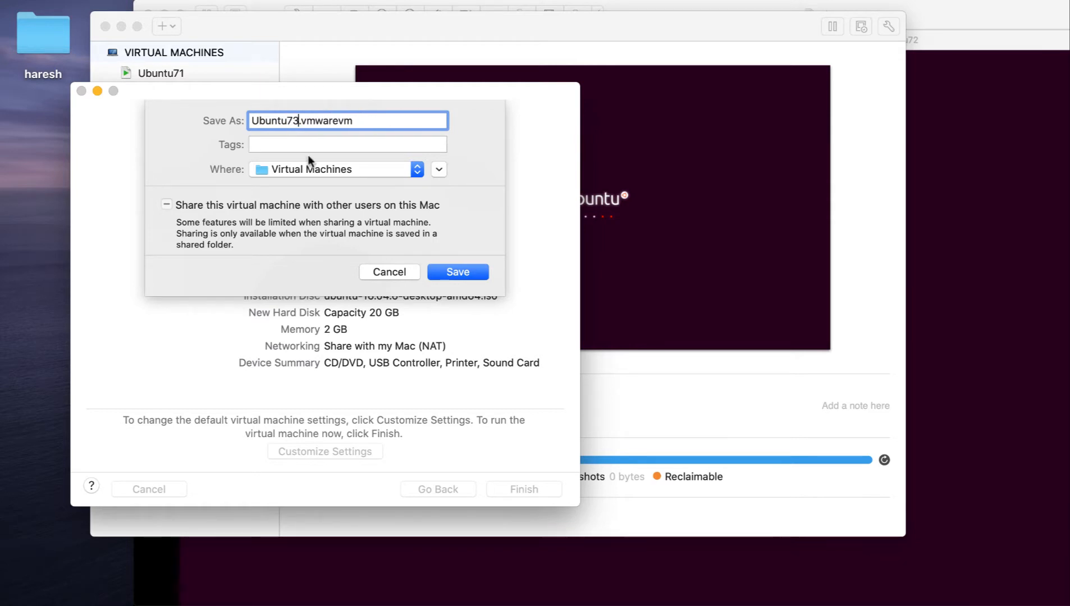
left_click(458, 273)
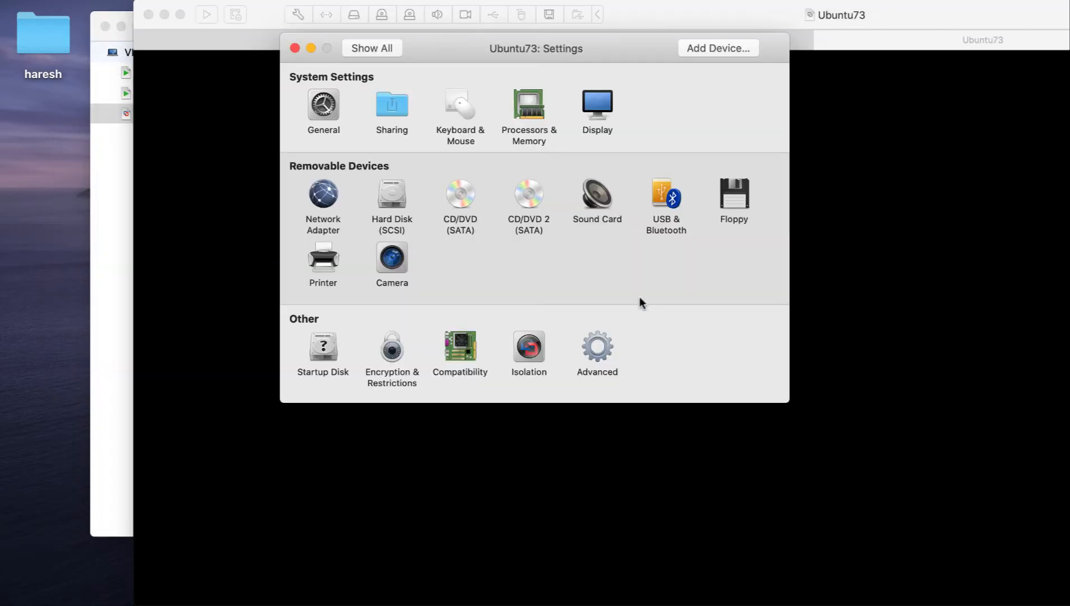
- Assign Ubuntu73 2 processor cores and 4096 MB of memory, and return to all settings
left_click(545, 129)
left_click(449, 116)
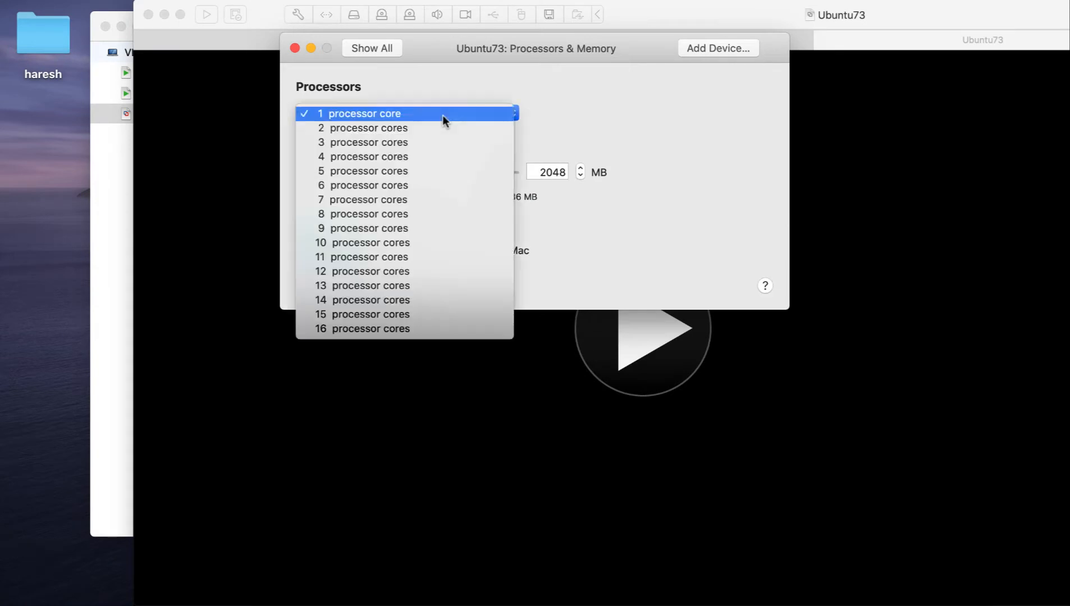
left_click(436, 129)
left_click(541, 171)
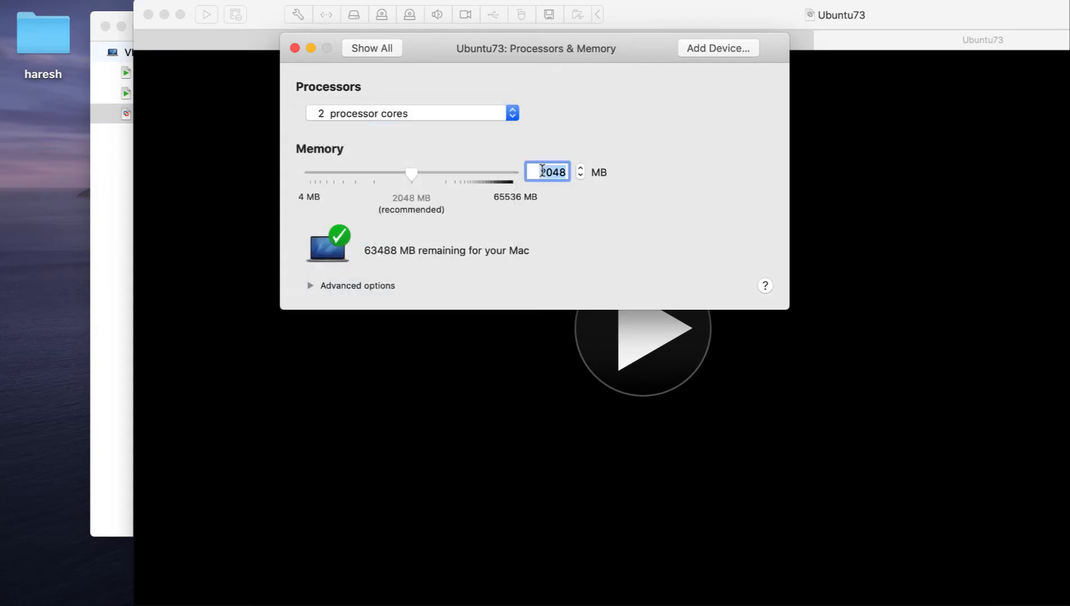
type("4096")
left_click(375, 50)
- Set Ubuntu73's display to resize the virtual machine and the window in Single Window, and to fit the screen in Full Screen; close the settings
left_click(586, 111)
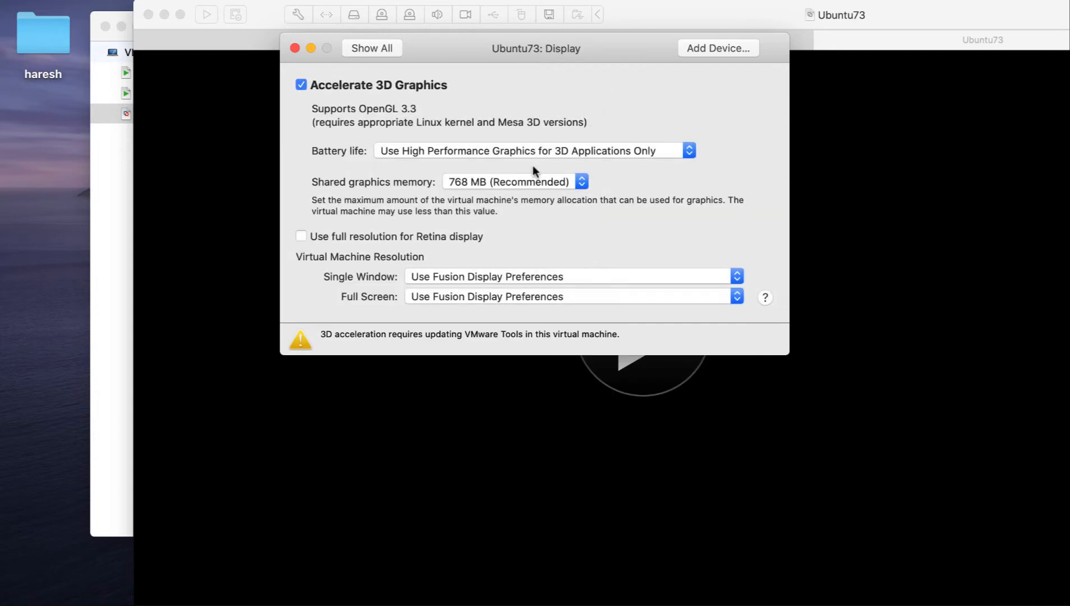
left_click(528, 276)
left_click(521, 302)
left_click(524, 298)
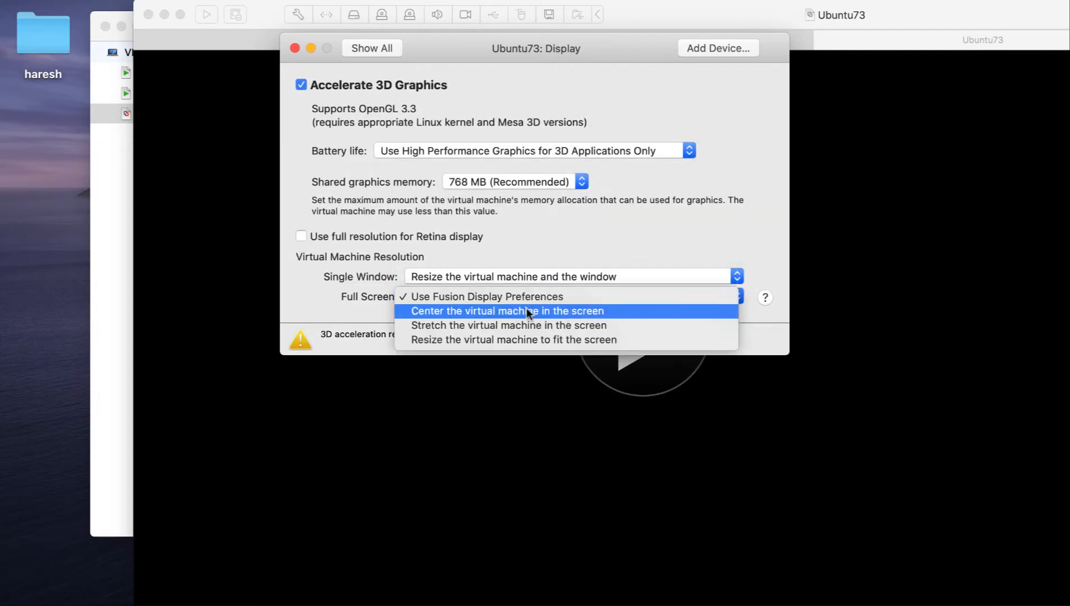
left_click(526, 338)
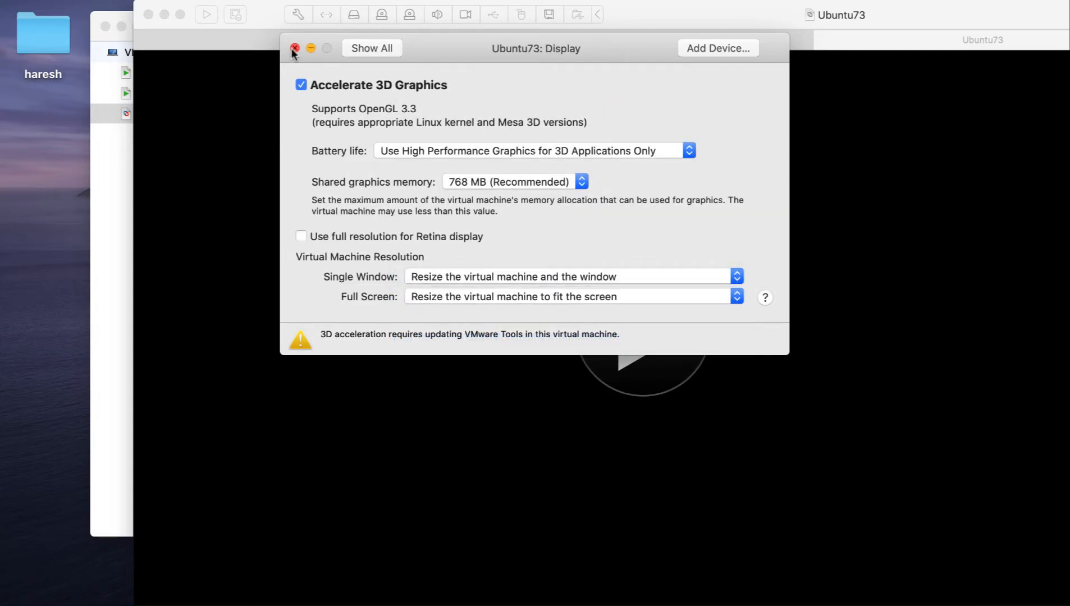
left_click(294, 49)
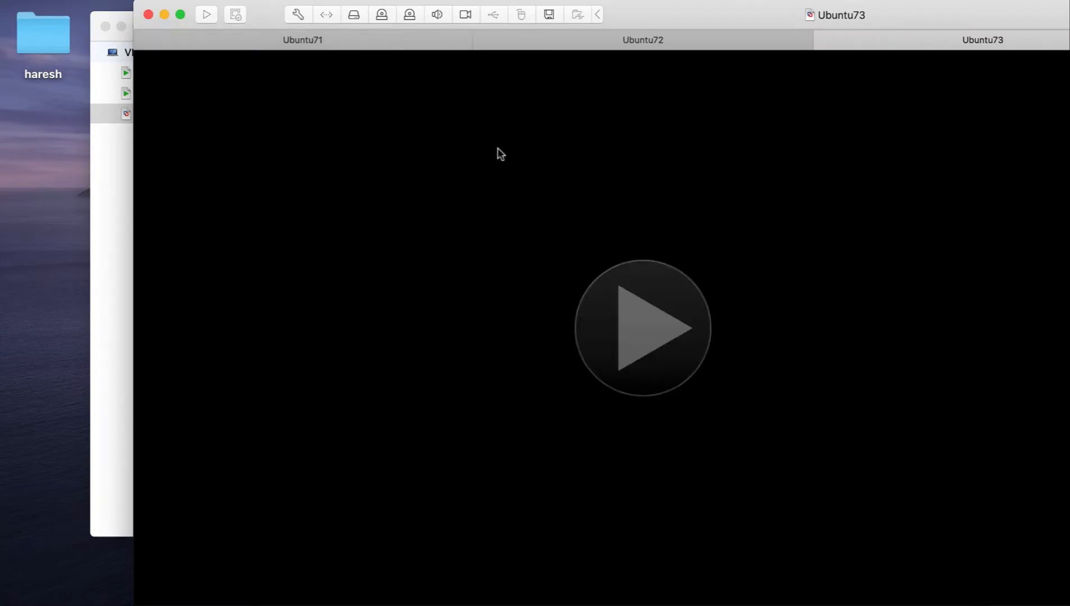
- Start Ubuntu73 and switch to the Ubuntu71 window
left_click(643, 327)
left_click(364, 1)
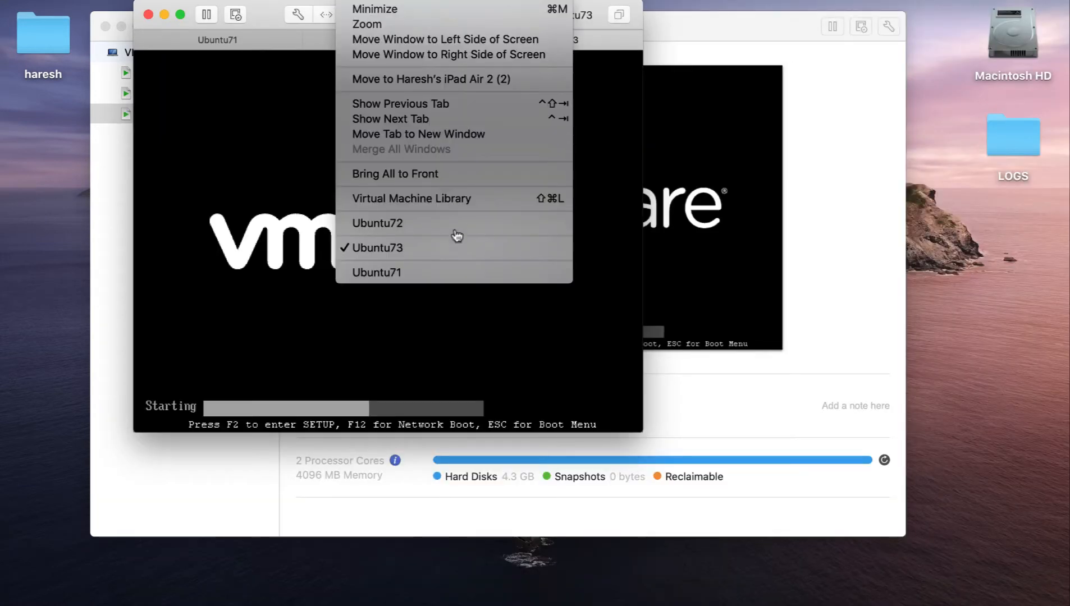
left_click(451, 273)
- Minimize the virtual machine library, then reposition and enlarge the Ubuntu71 window
left_click(108, 178)
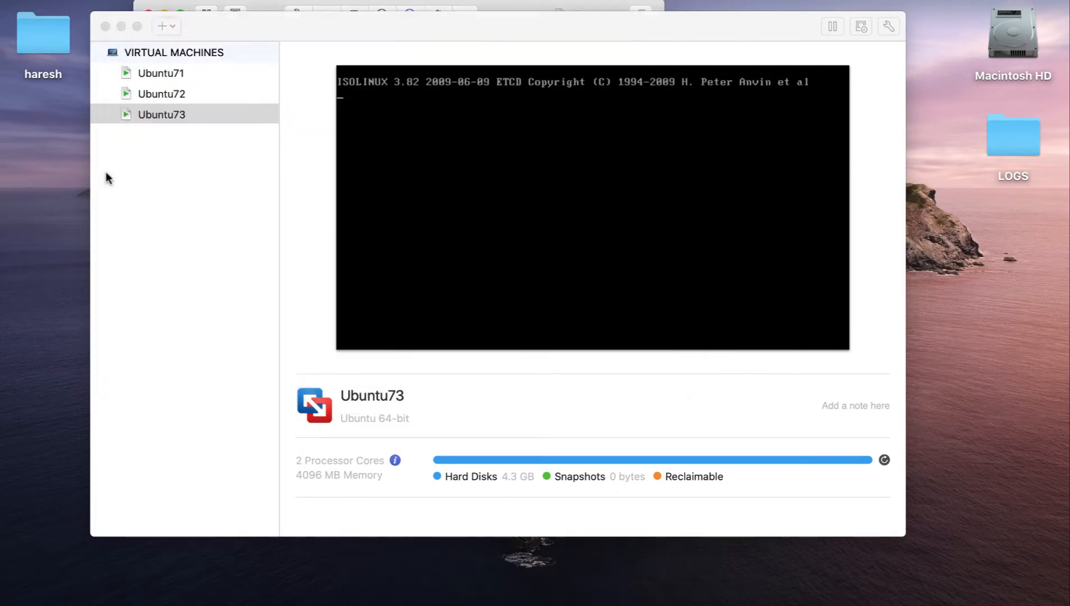
left_click(121, 26)
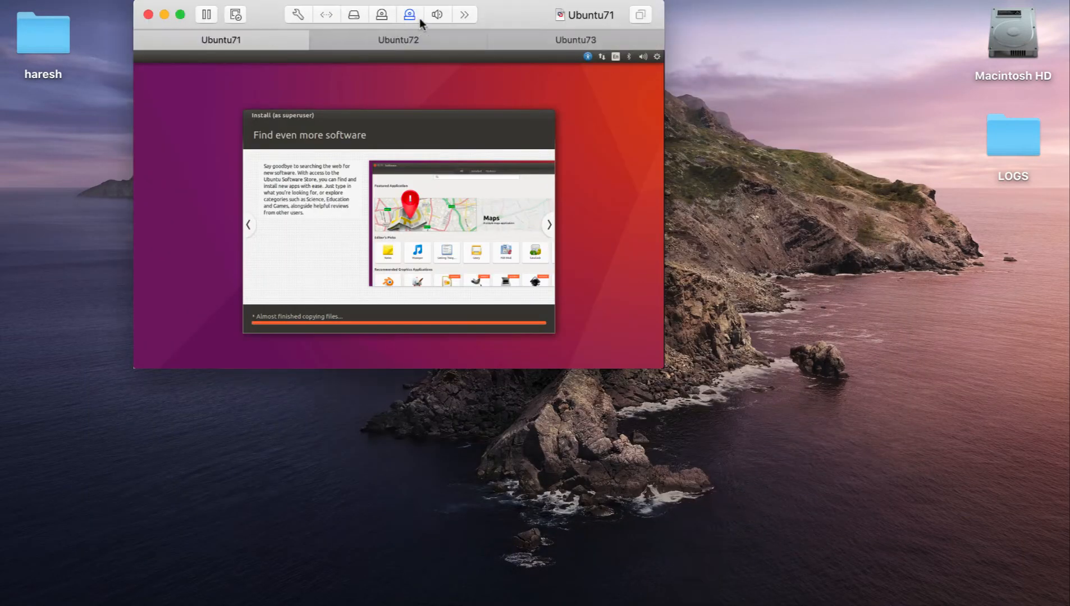
left_click_drag(522, 20, 454, 25)
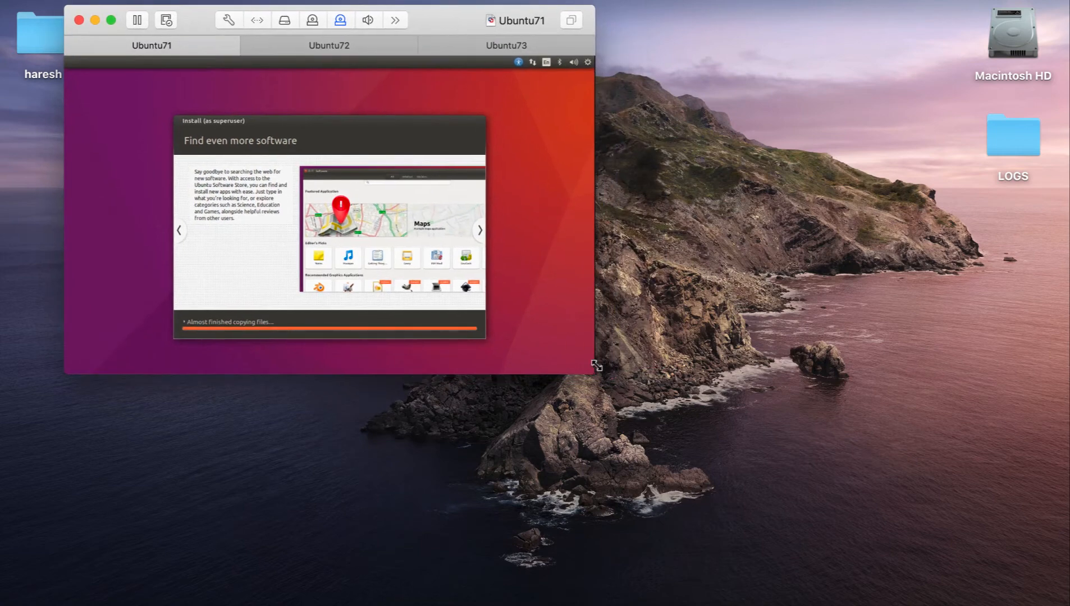
left_click_drag(593, 373, 936, 572)
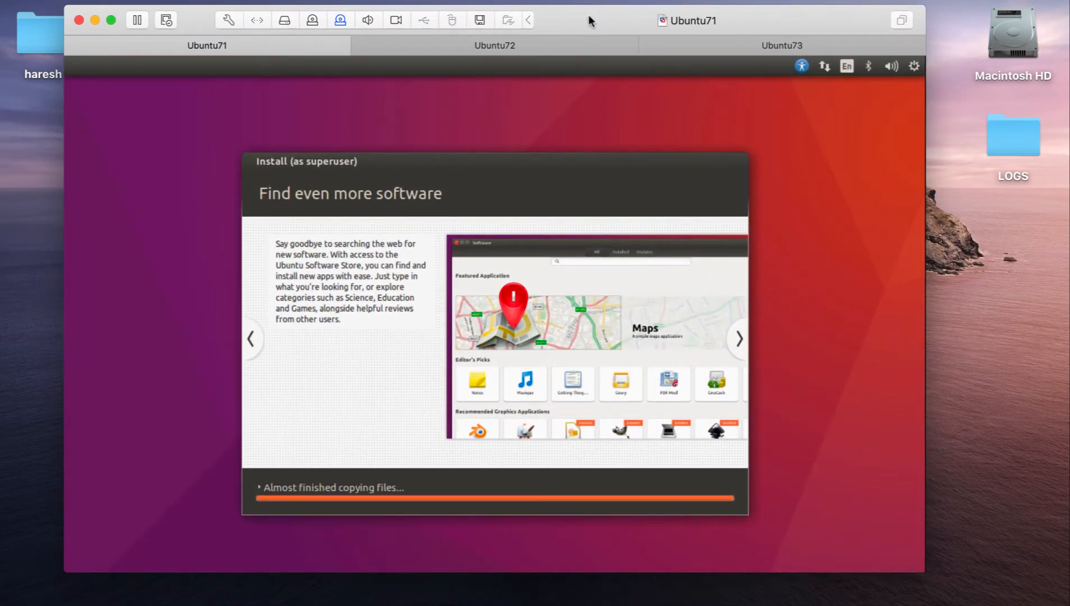
left_click_drag(589, 15, 570, 15)
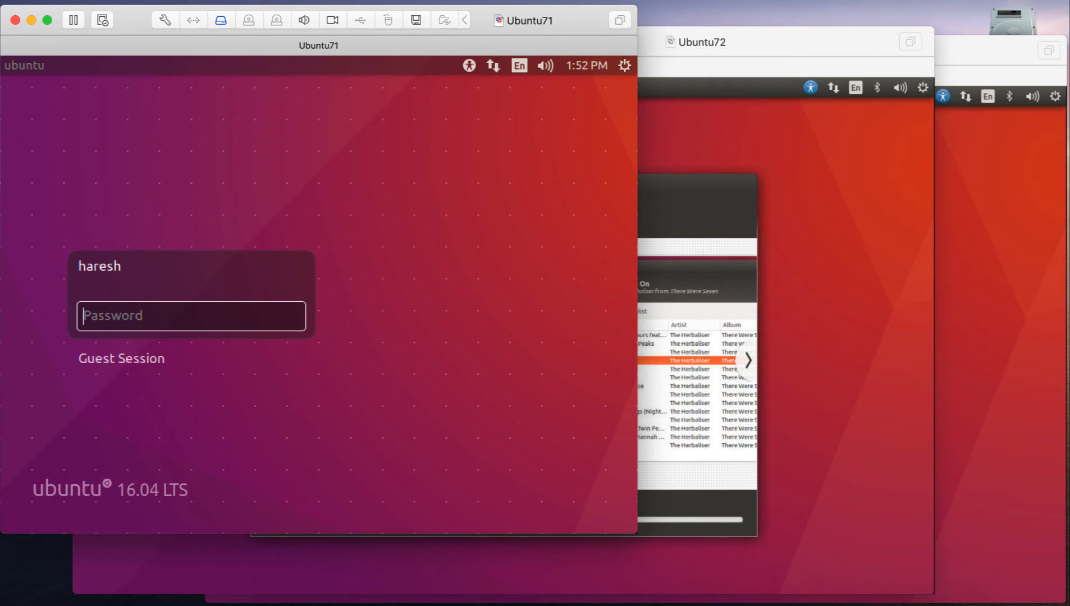
- Connect Ubuntu71's network adapter to the custom network vmnet2-172.16.16.0 and expand the adapter's advanced options
left_click(288, 11)
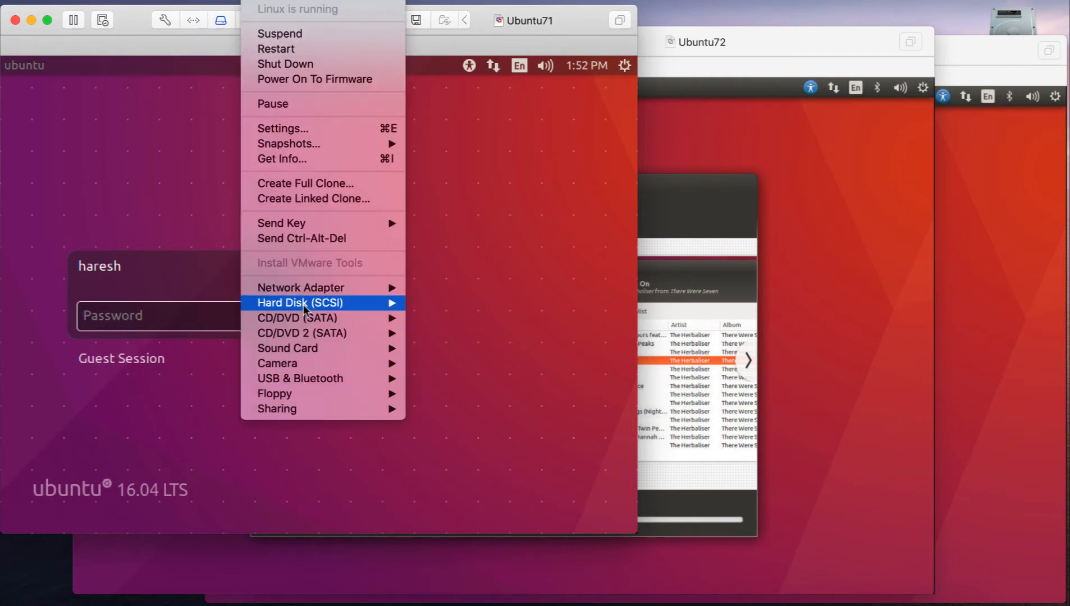
mouse_move(312, 287)
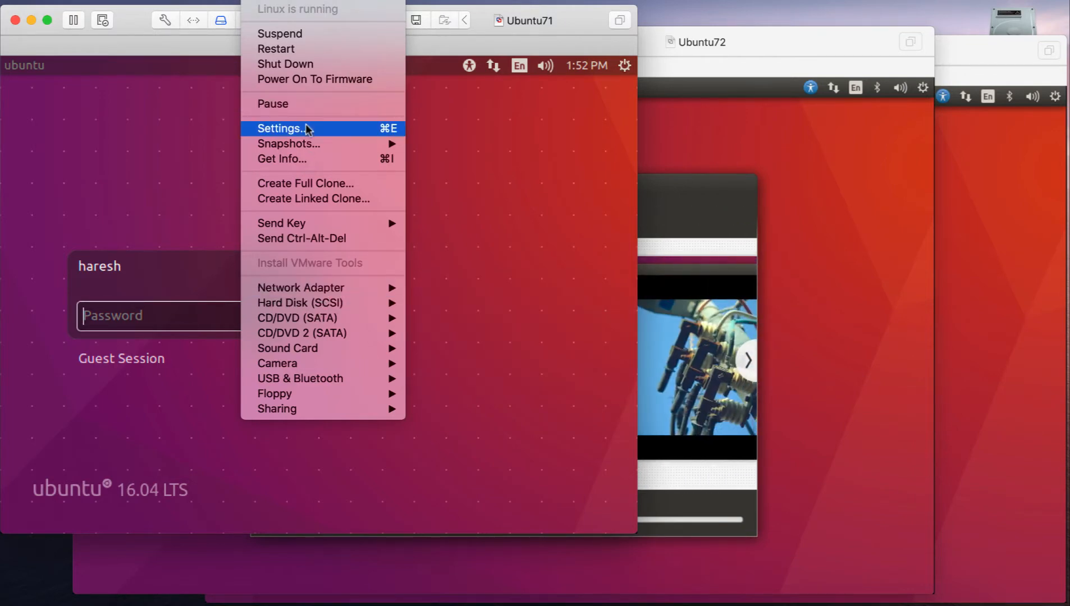
left_click(308, 130)
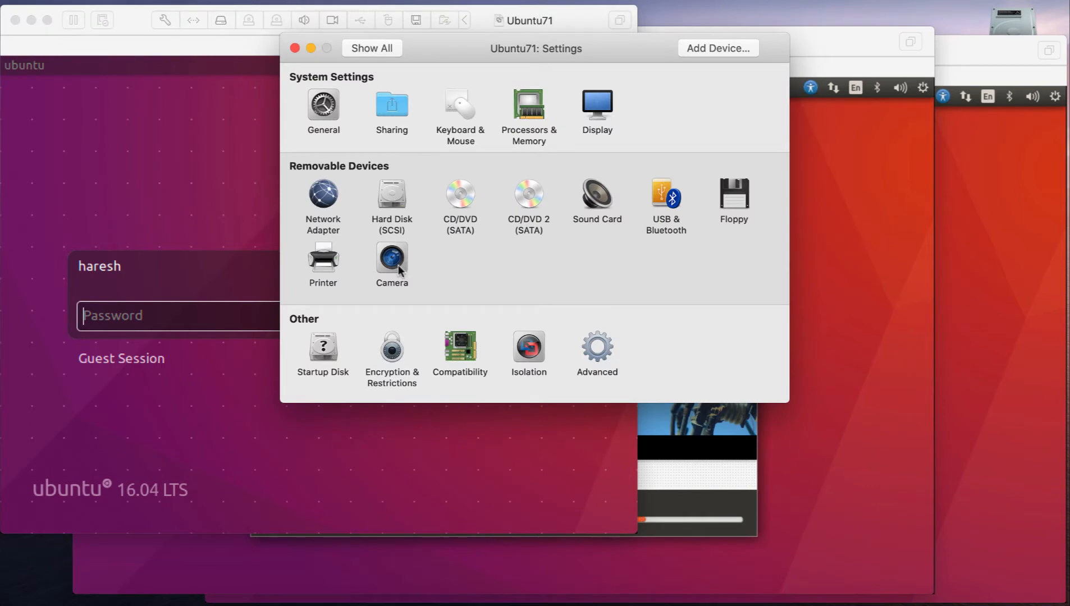
left_click(328, 203)
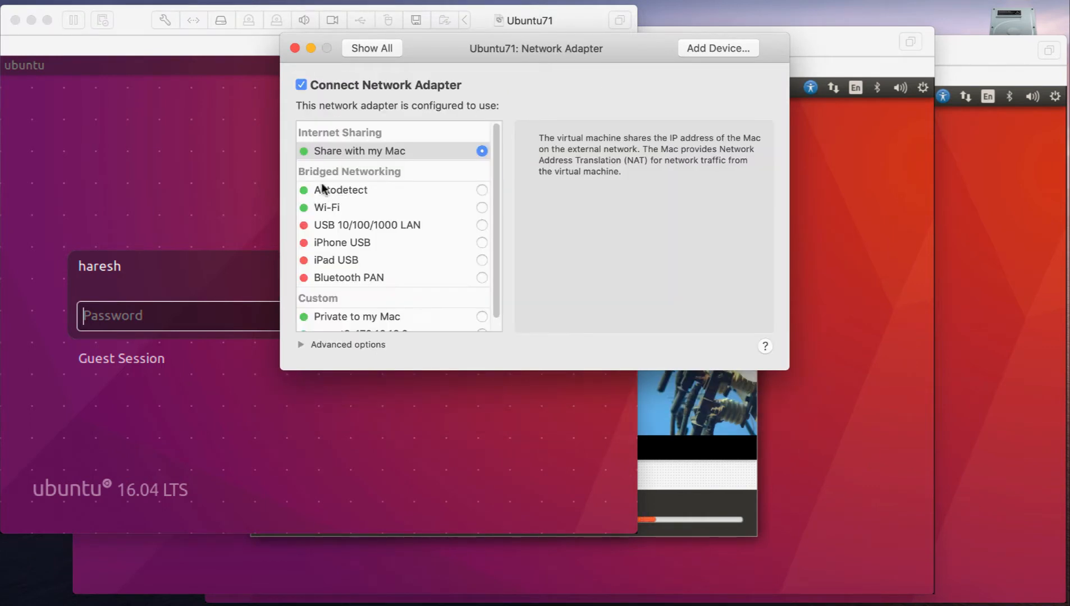
scroll(443, 175, "down", 3)
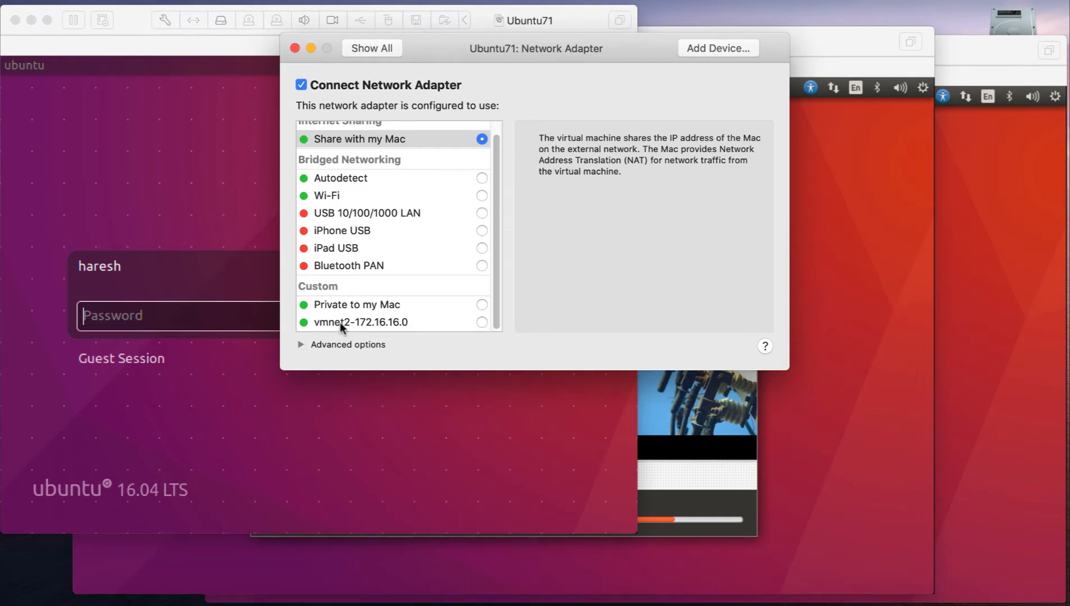
scroll(403, 254, "up", 1)
scroll(403, 254, "down", 1)
left_click(482, 322)
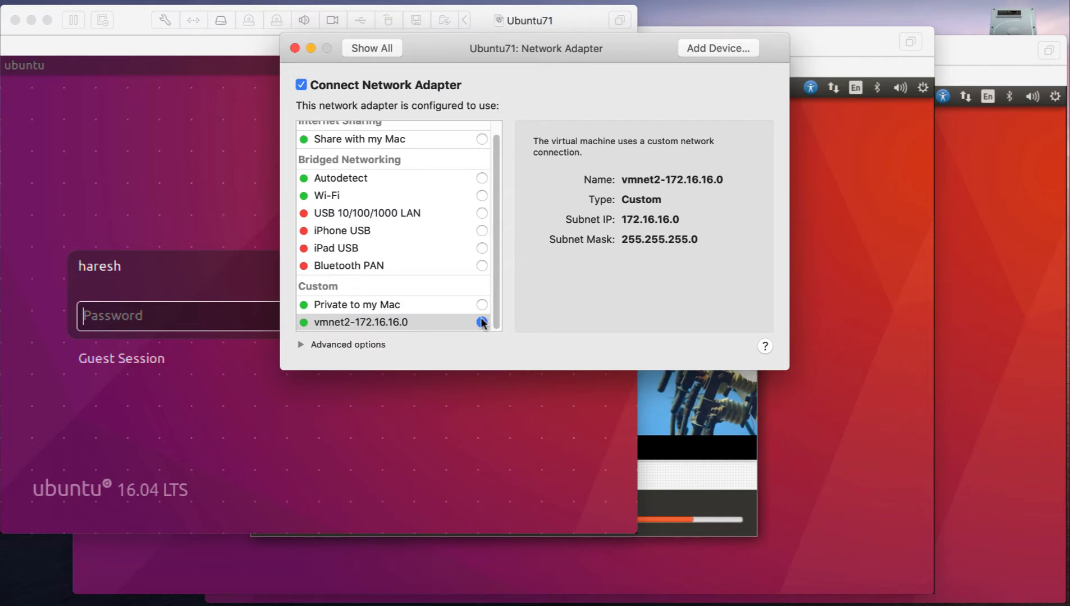
left_click(301, 345)
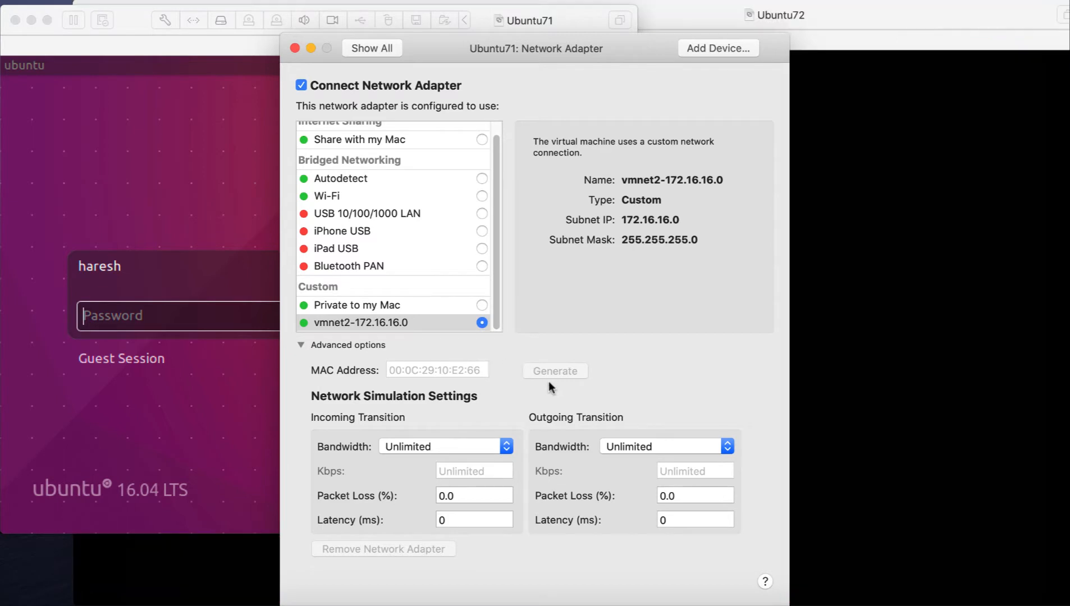
- Shut down Ubuntu71 and confirm the shutdown
left_click(147, 132)
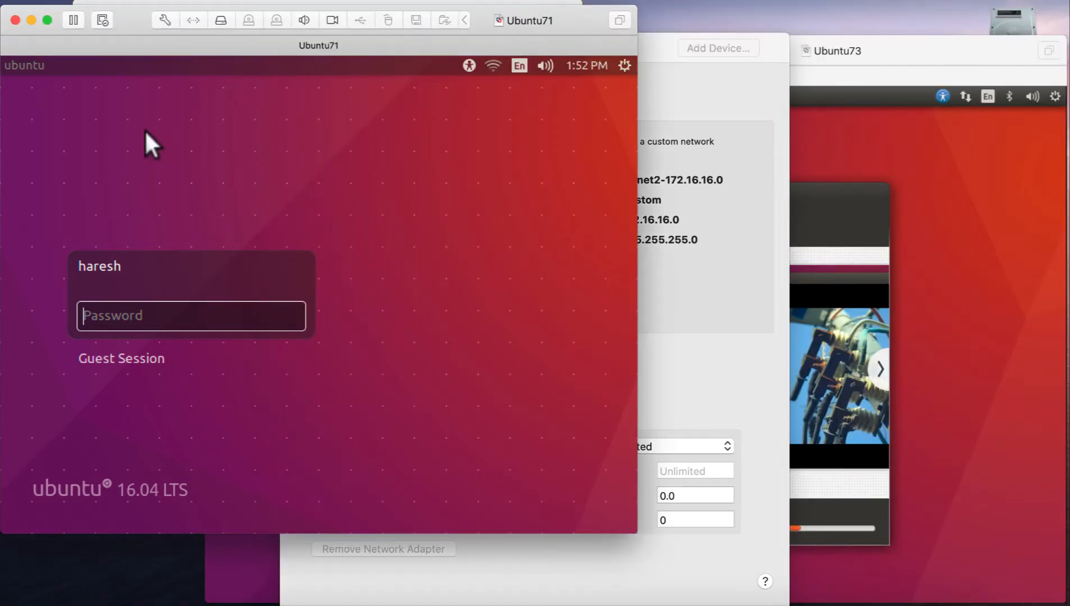
left_click(264, 2)
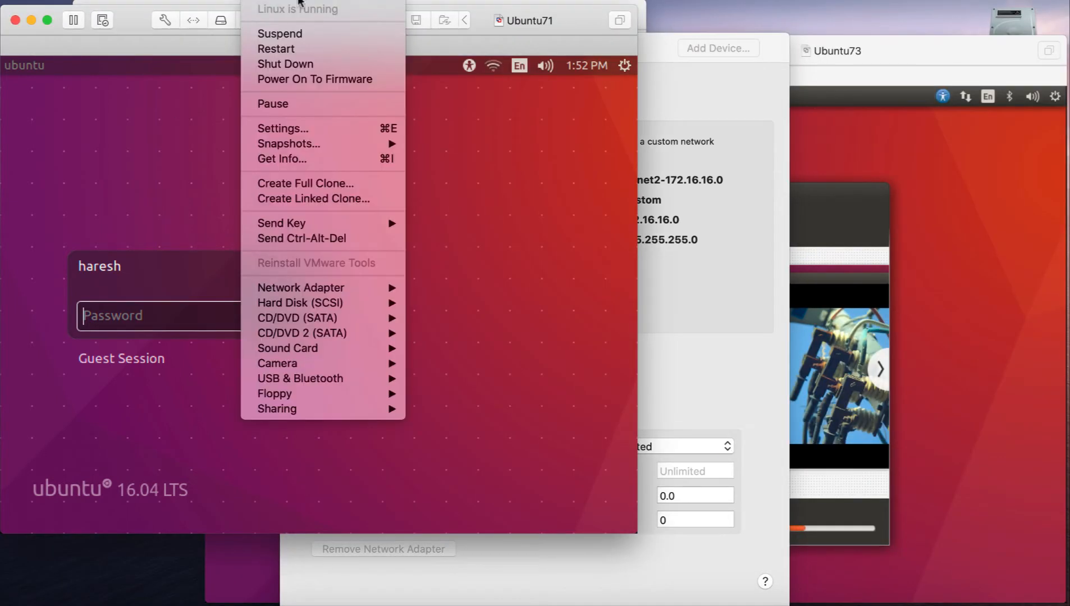
left_click(304, 66)
left_click(448, 169)
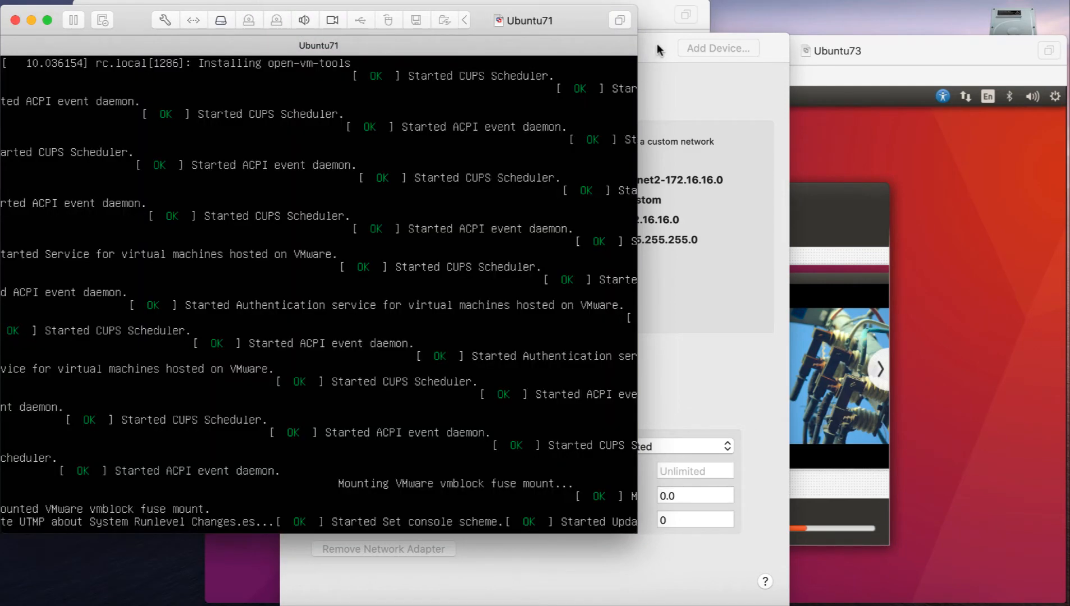
left_click(657, 43)
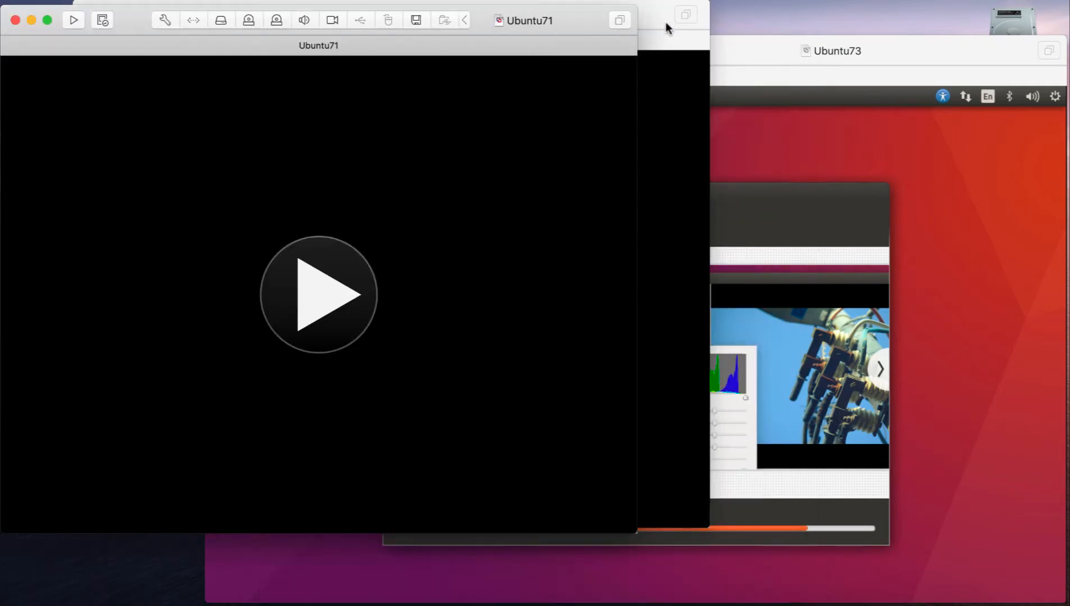
- Switch to the Ubuntu72 window and shut down that virtual machine, confirming the shutdown
left_click(659, 17)
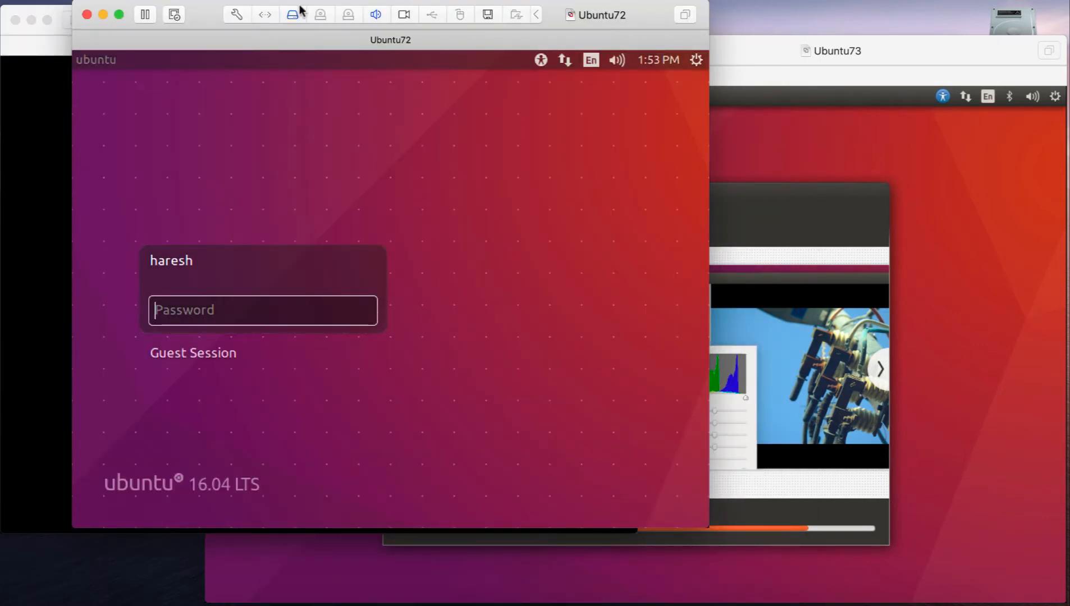
left_click(302, 10)
left_click(306, 66)
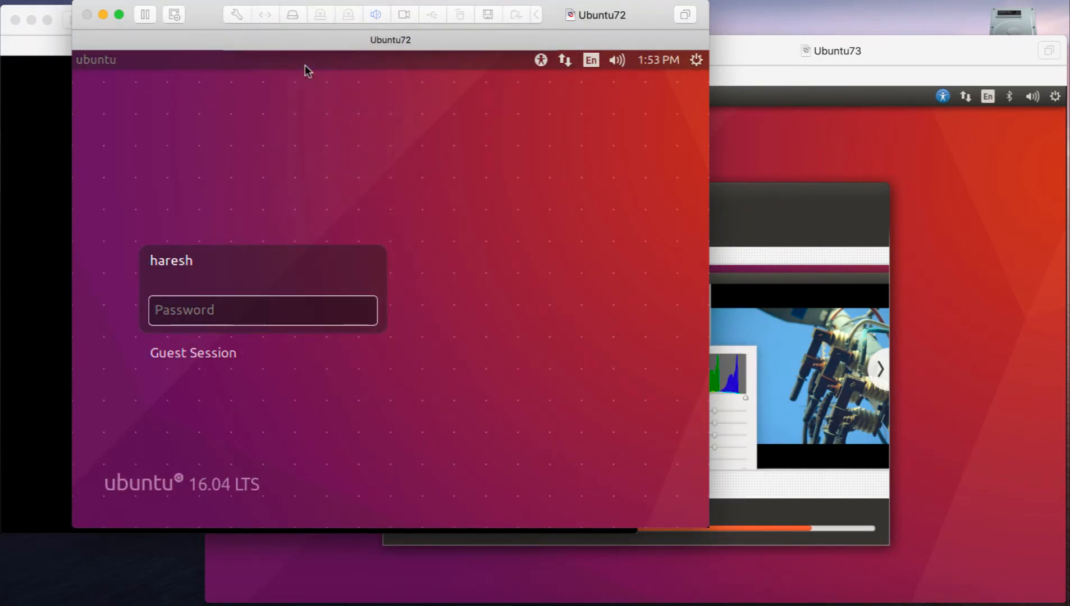
left_click(497, 159)
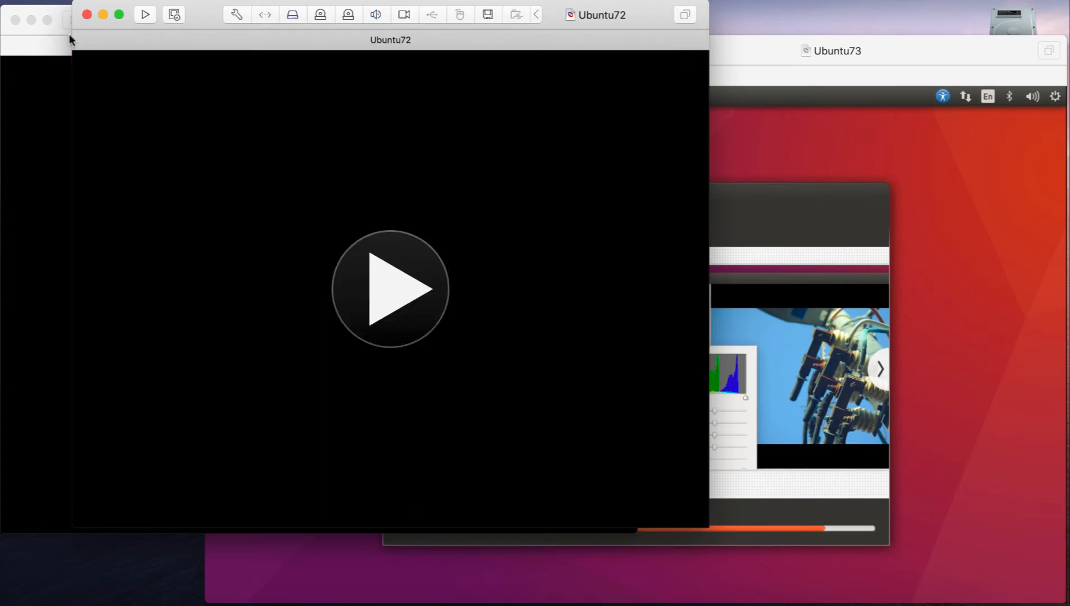
- Reopen Ubuntu71's network adapter settings, select the custom network vmnet2-172.16.16.0 and expand the advanced options
left_click(35, 51)
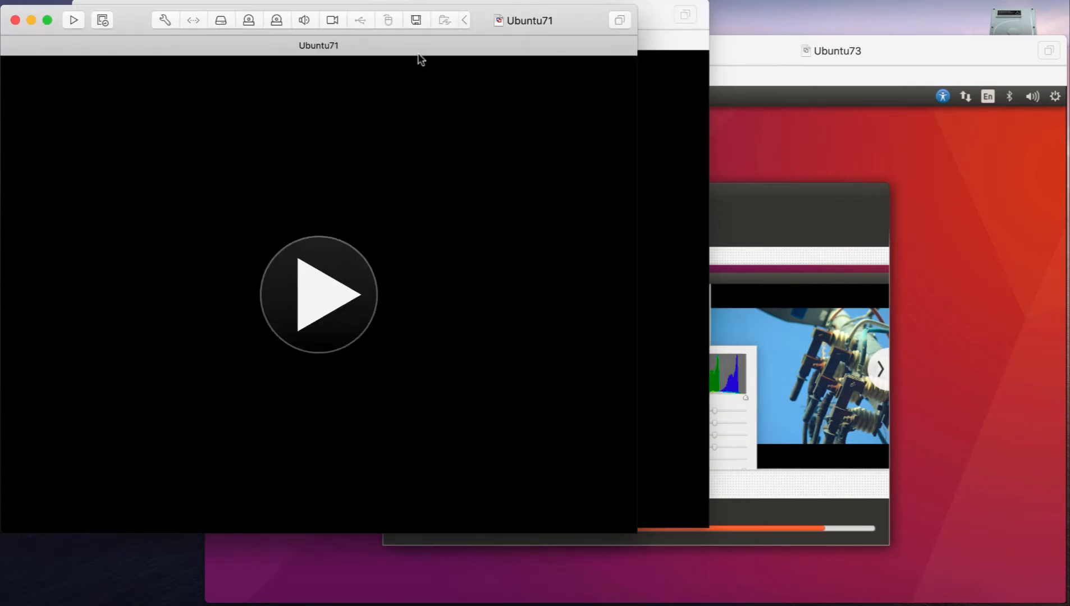
right_click(306, 42)
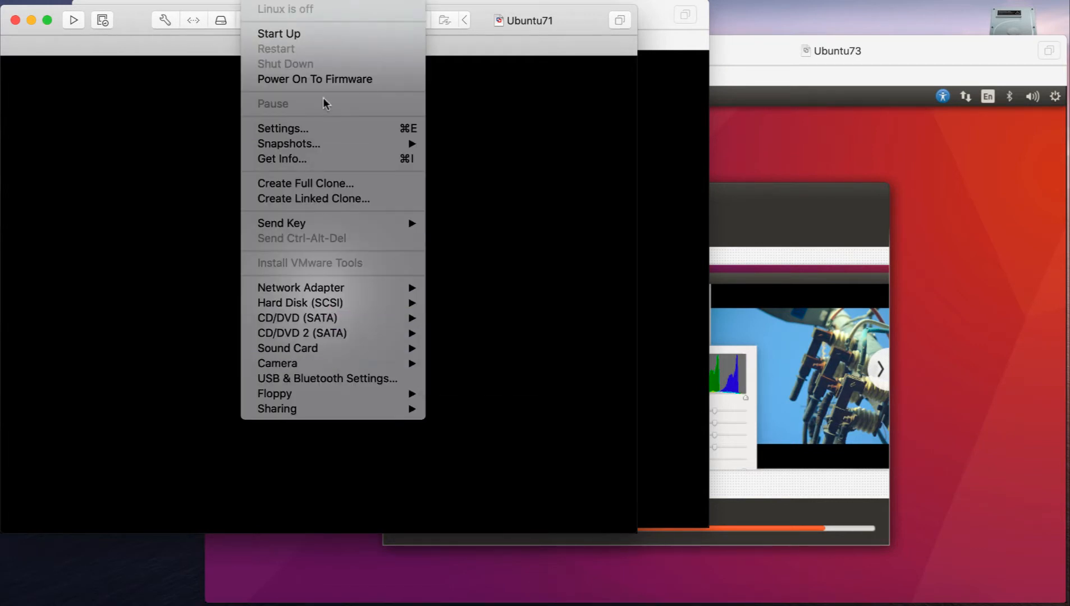
left_click(303, 134)
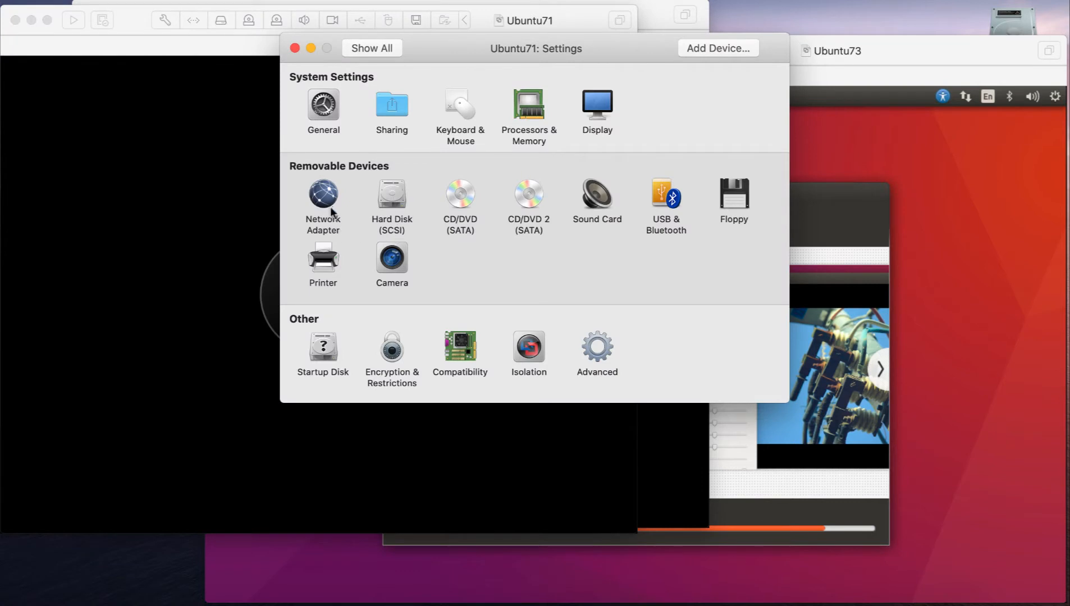
left_click(324, 191)
left_click(326, 191)
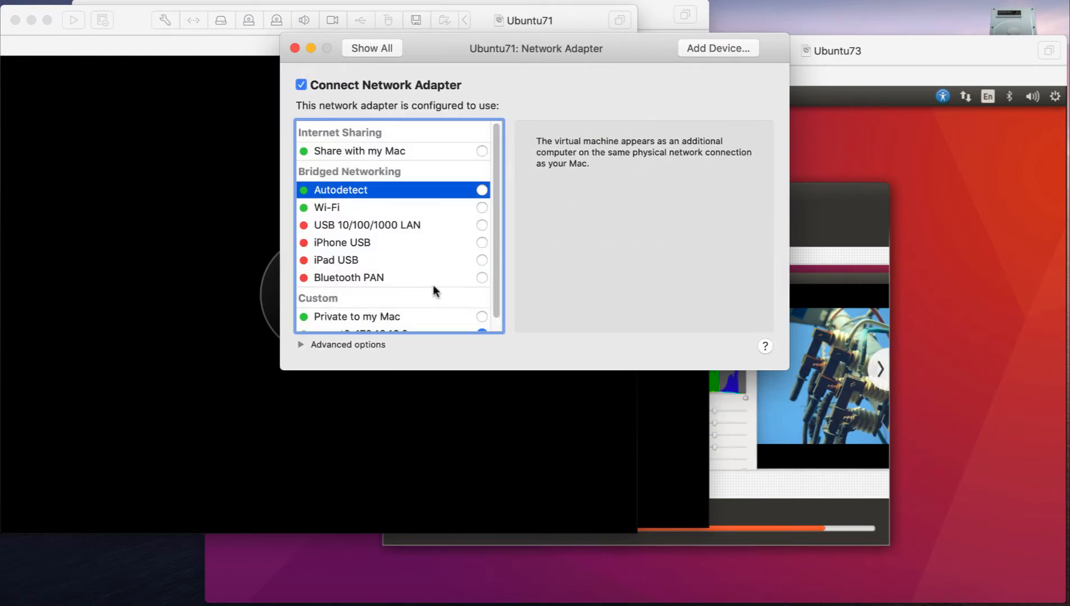
scroll(433, 284, "down", 2)
left_click(482, 315)
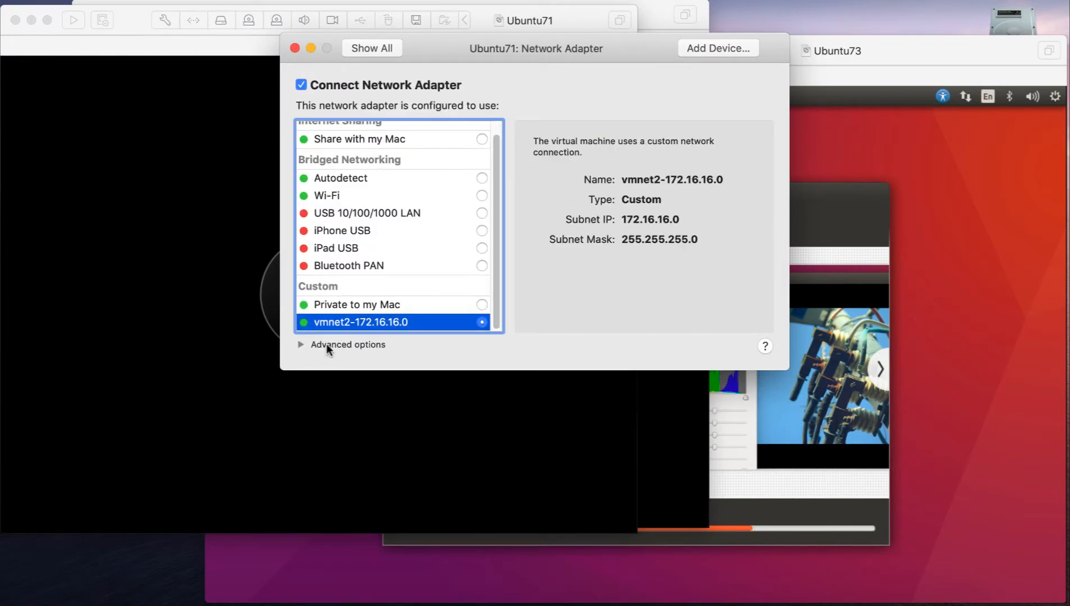
left_click(306, 345)
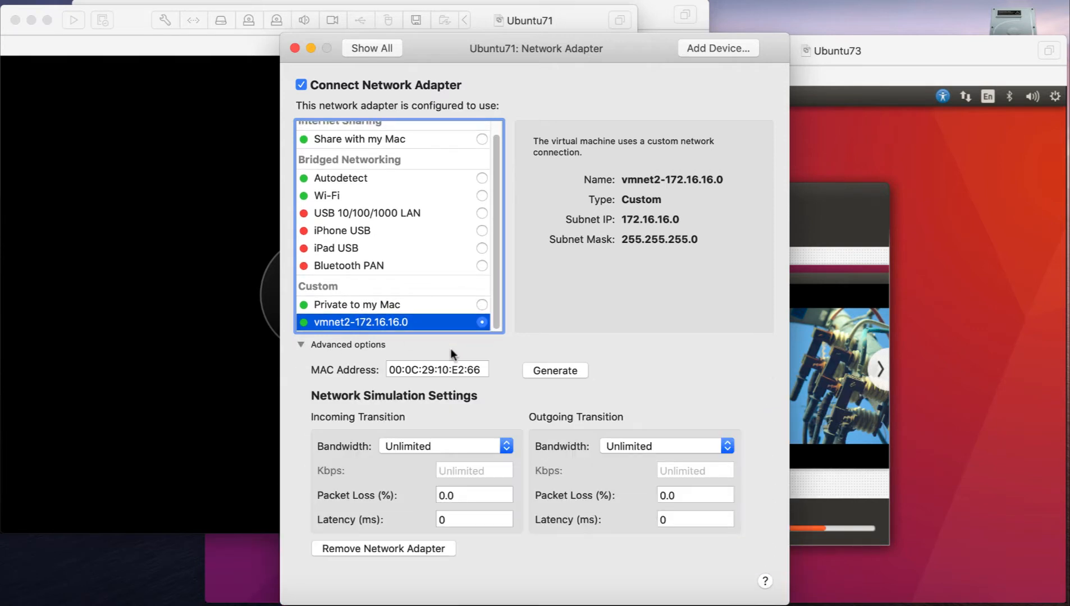
- Set the MAC address of Ubuntu71's network adapter to 00:0C:29:71:71:71 and close the settings
left_click(441, 369)
double_click(448, 369)
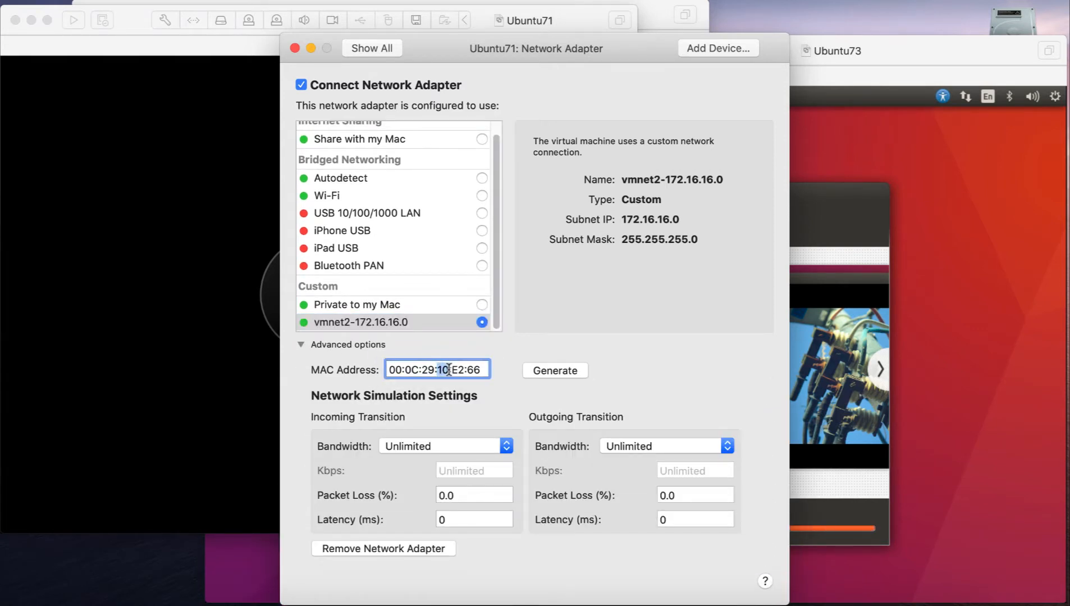
type("71")
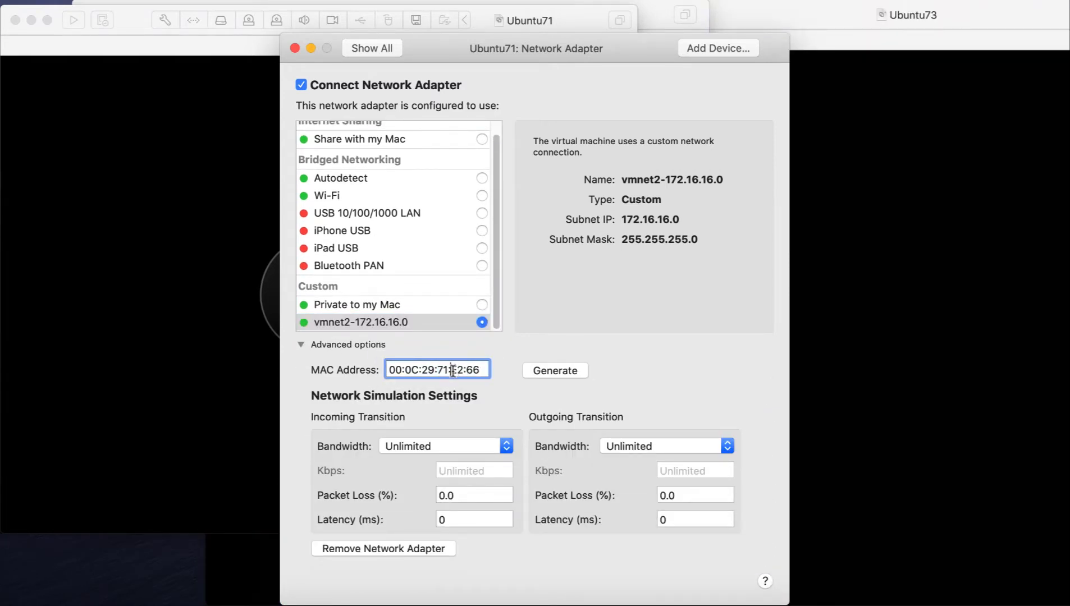
double_click(458, 369)
type("71")
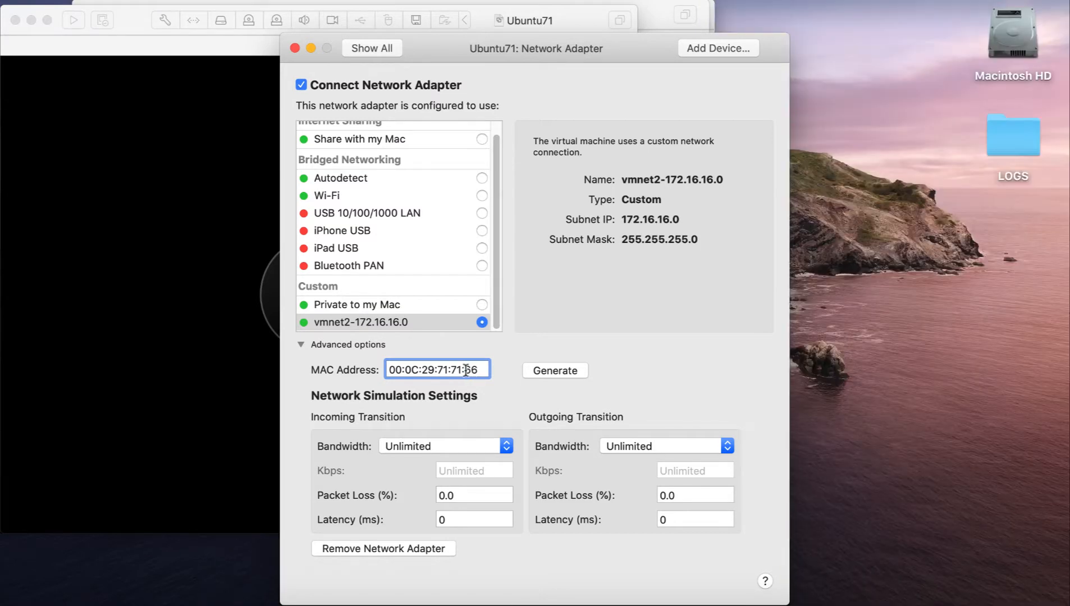
double_click(470, 370)
type("71")
left_click_drag(527, 43, 516, 27)
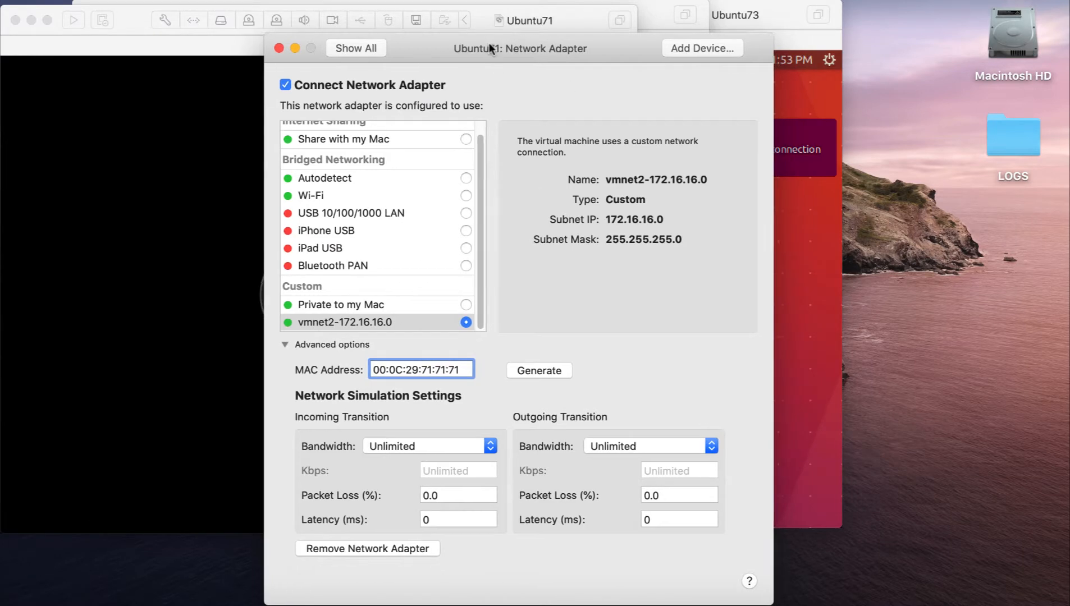
left_click_drag(493, 41, 476, 23)
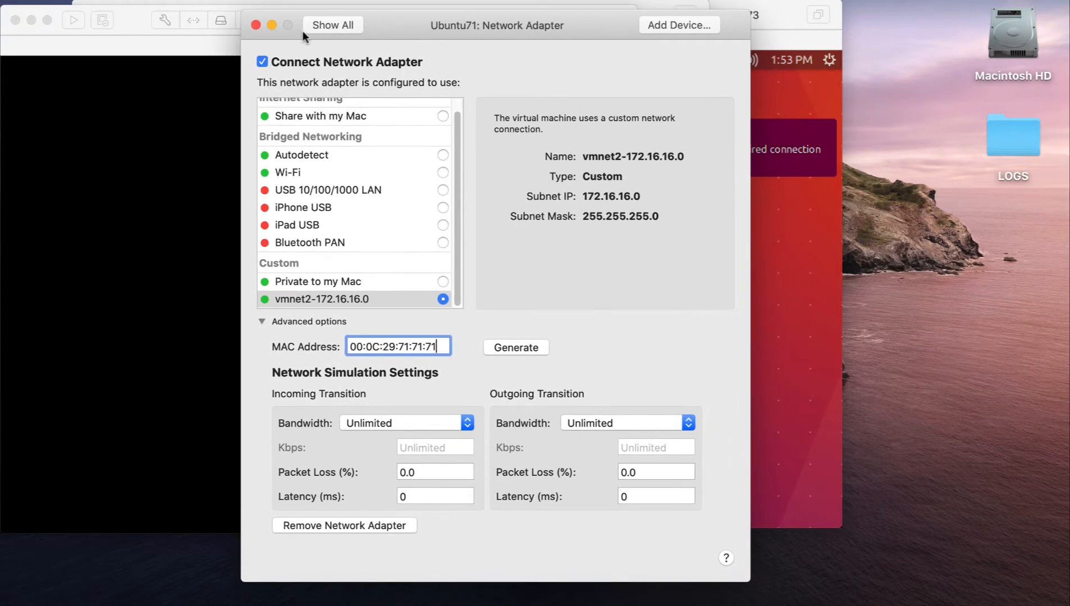
left_click(254, 25)
- Start Ubuntu71 and agree to try connecting virtual device sata0:1 at every power-on
left_click(306, 1)
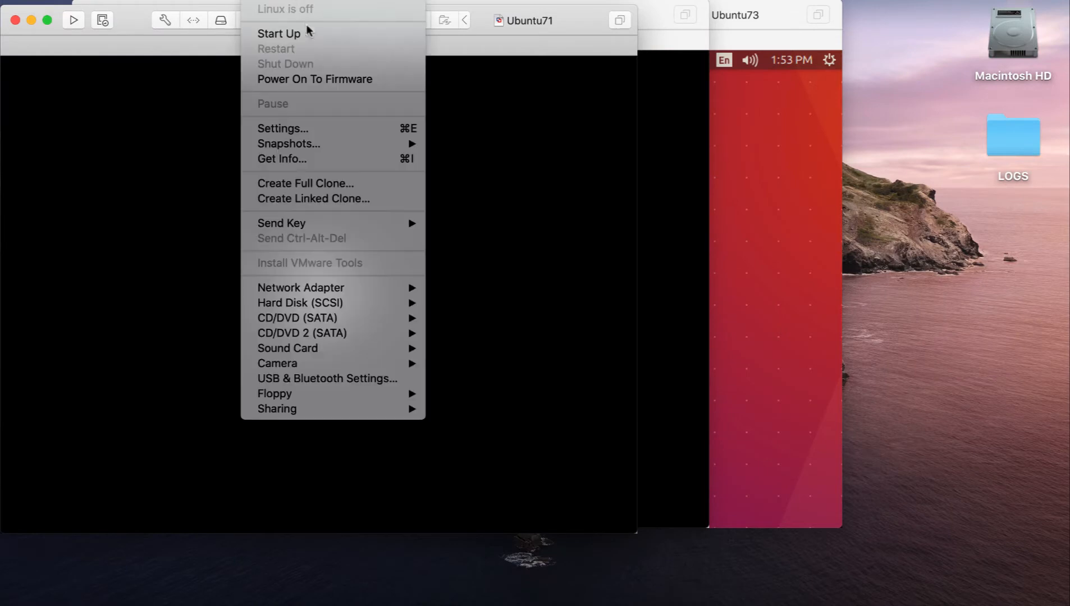
left_click(316, 32)
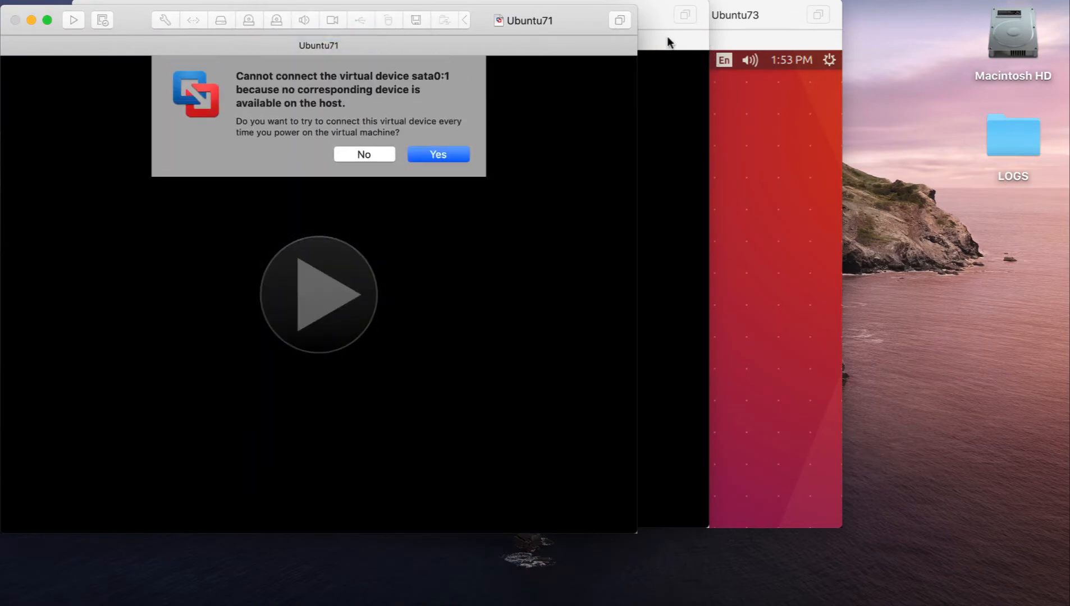
left_click(671, 40)
left_click(41, 51)
left_click(436, 153)
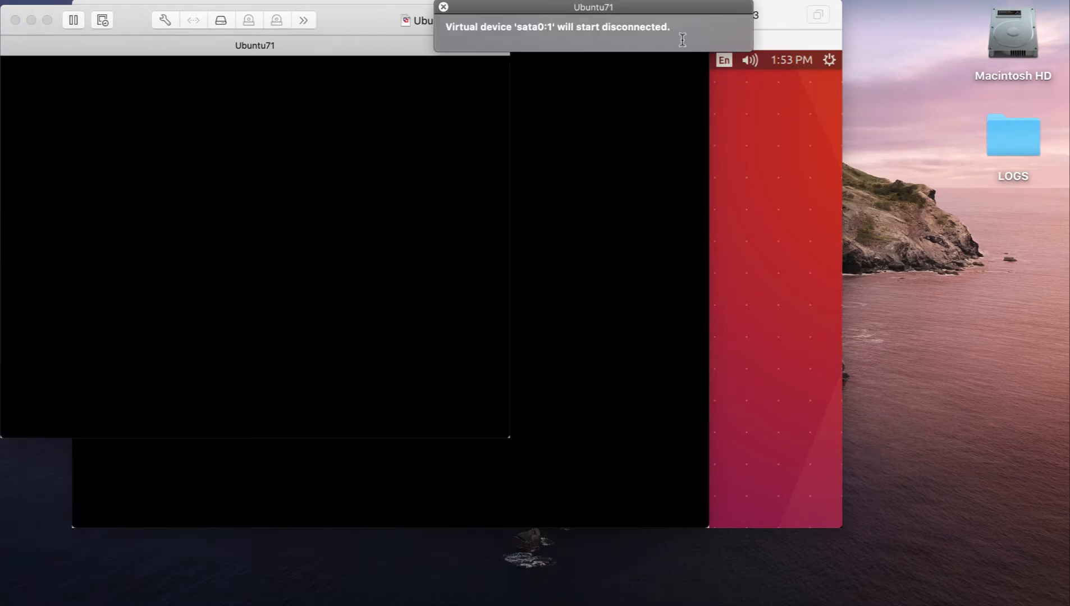
- Open Ubuntu72's network adapter settings, select the custom network vmnet2-172.16.16.0 and expand the advanced options
left_click(697, 89)
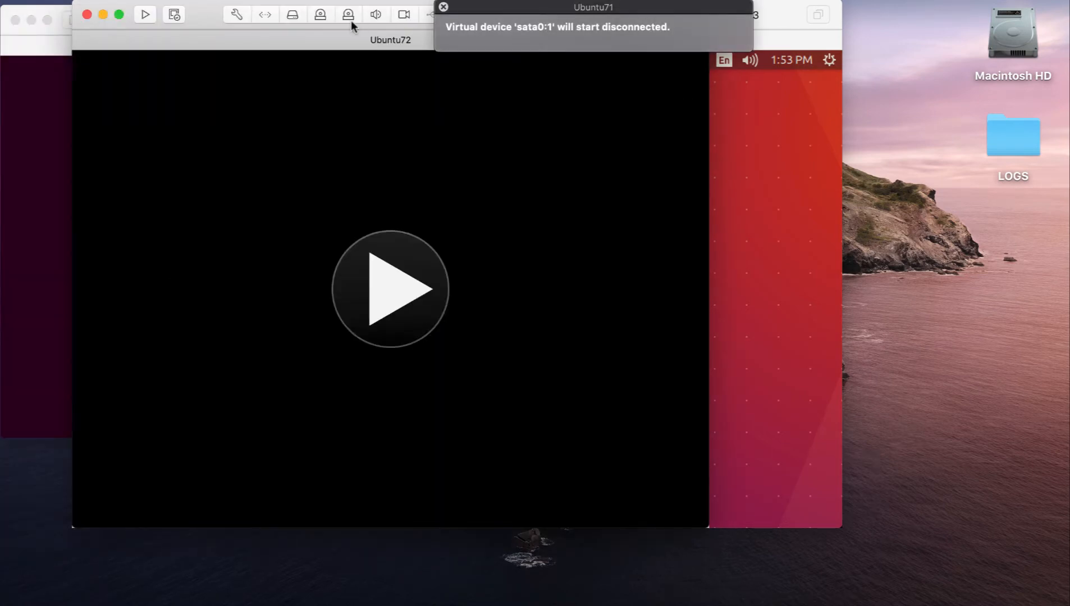
left_click(311, 1)
left_click(314, 130)
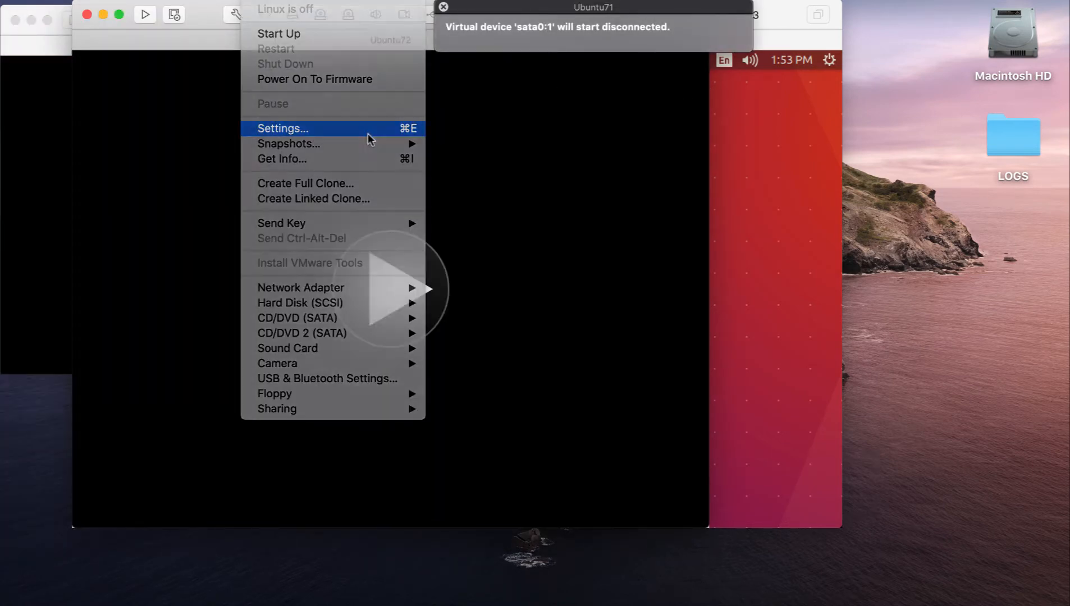
left_click(442, 7)
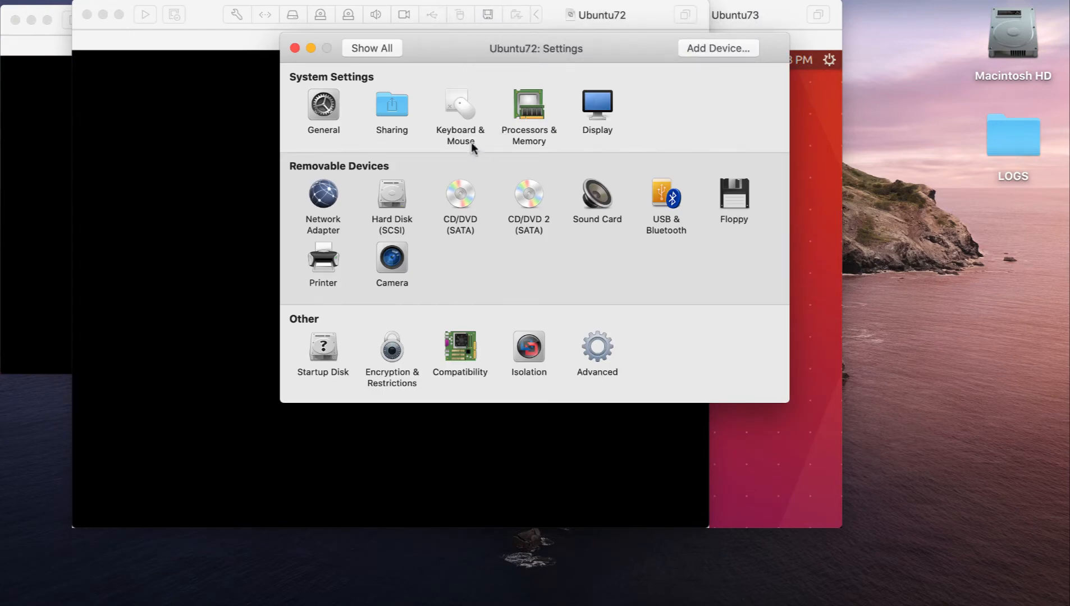
left_click(329, 202)
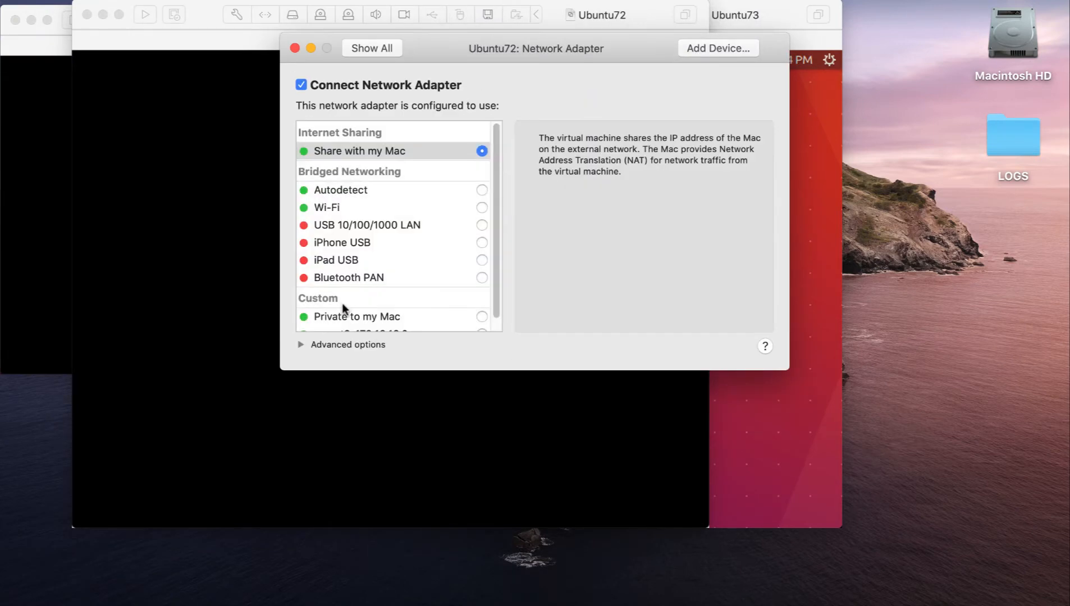
scroll(475, 323, "down", 2)
left_click(481, 322)
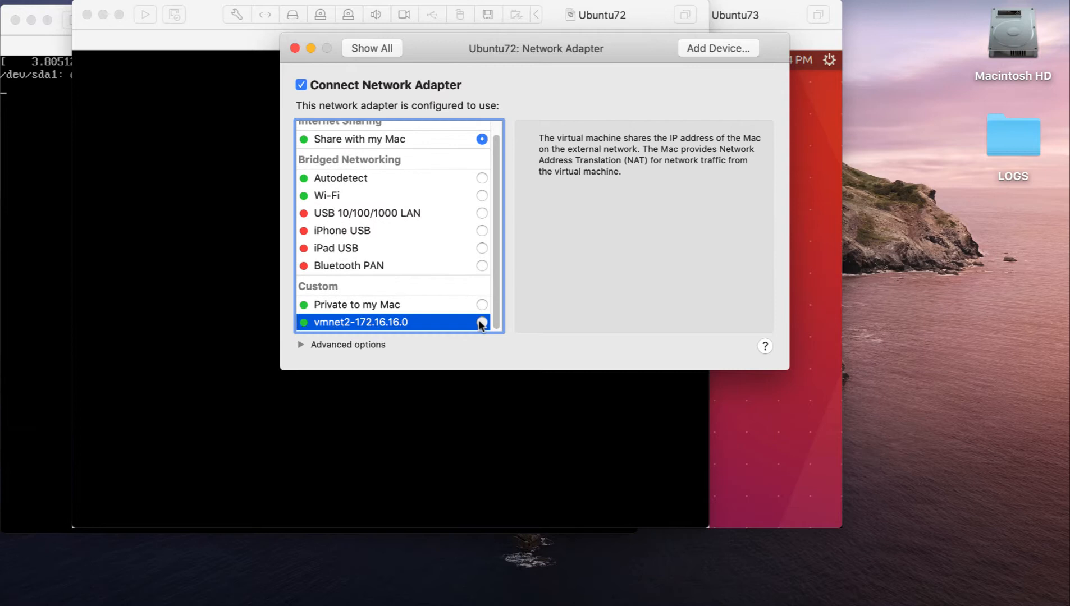
left_click(301, 345)
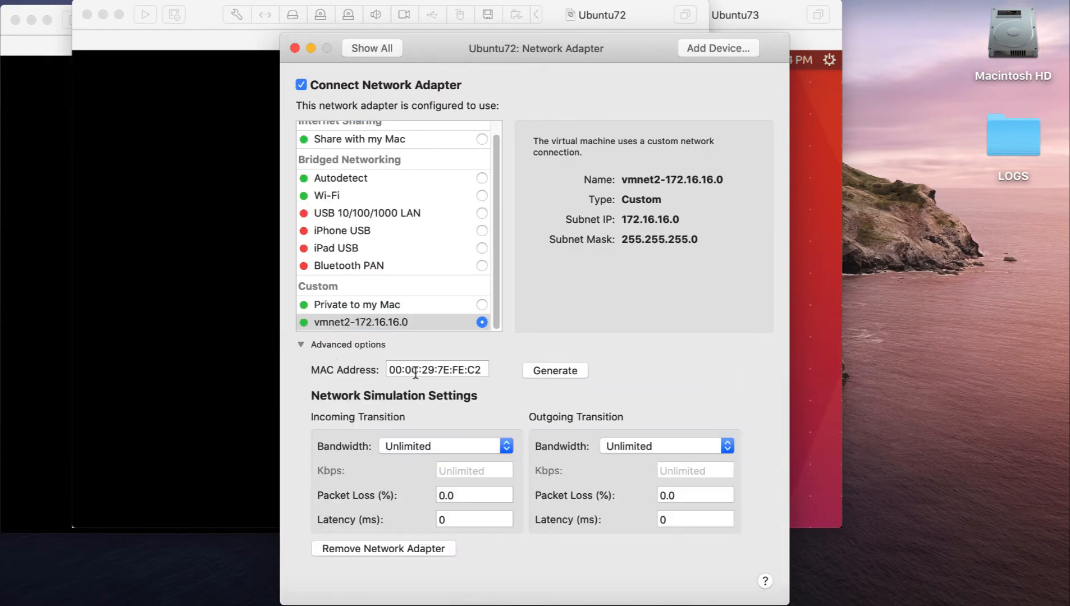
- Set the MAC address of Ubuntu72's network adapter to 00:0C:29:72:72:72
left_click(437, 369)
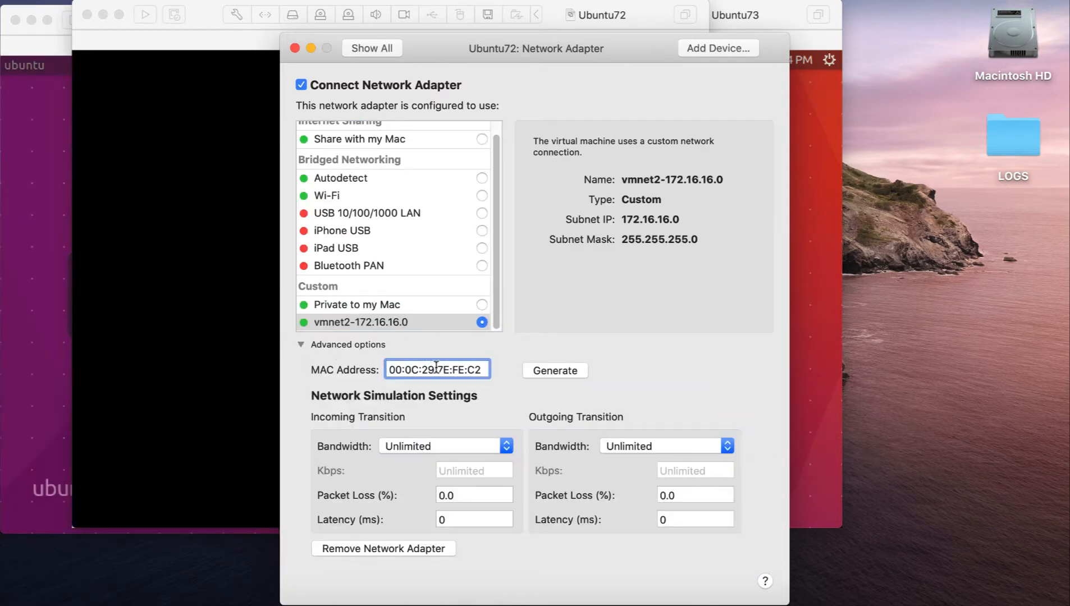
type("72")
left_click(455, 369)
type("72")
double_click(467, 369)
type("72")
left_click_drag(515, 51, 487, 26)
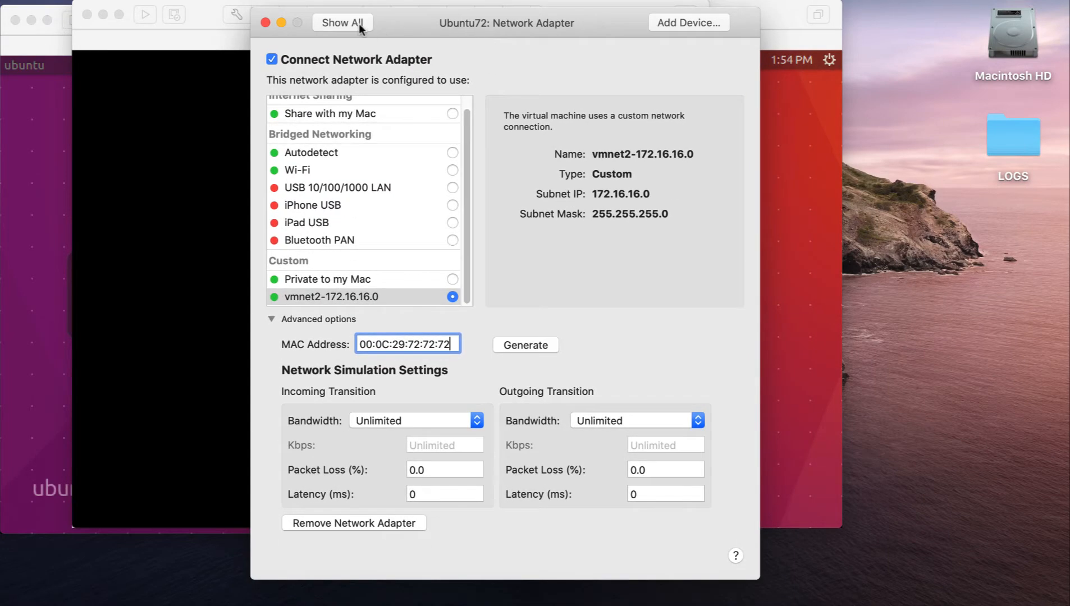
- Close Ubuntu72's network adapter settings and start up that virtual machine
left_click(266, 23)
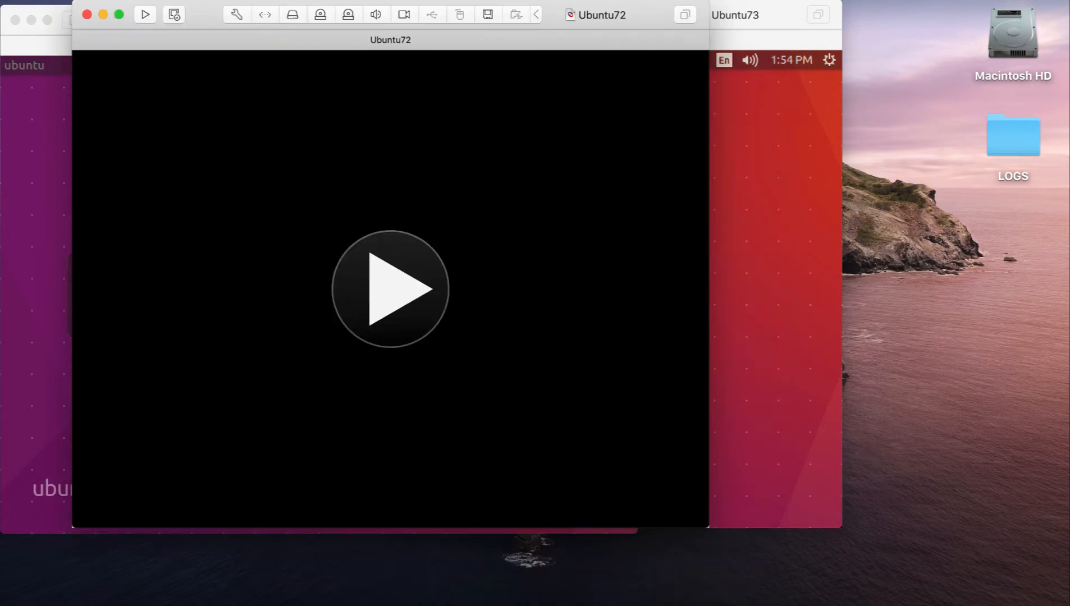
left_click(259, 19)
left_click(290, 35)
- Switch to the Ubuntu73 window and shut down that virtual machine, confirming the shutdown
left_click(790, 102)
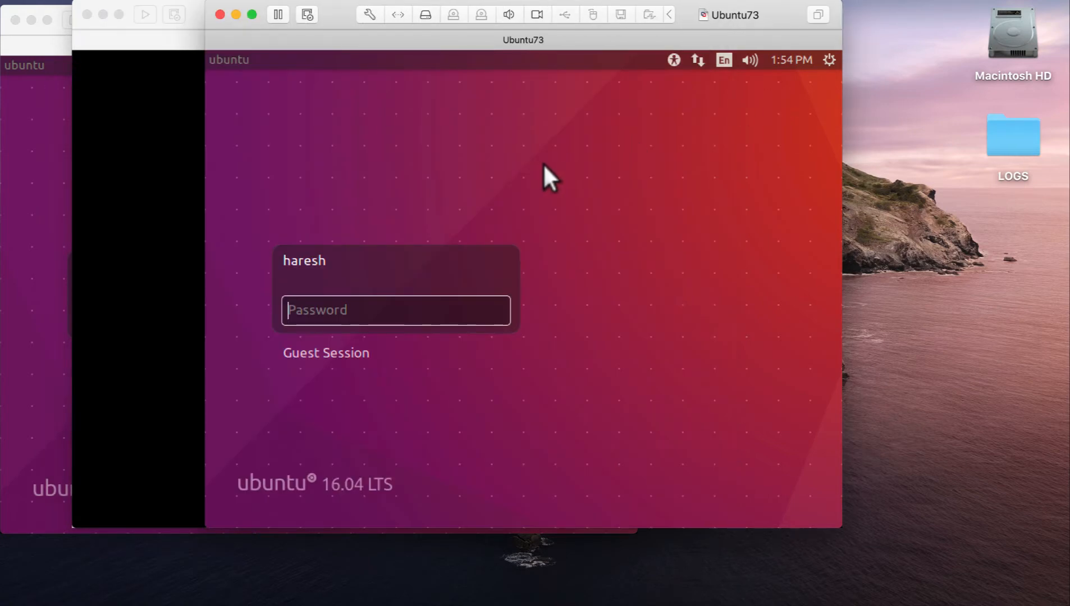
left_click(281, 1)
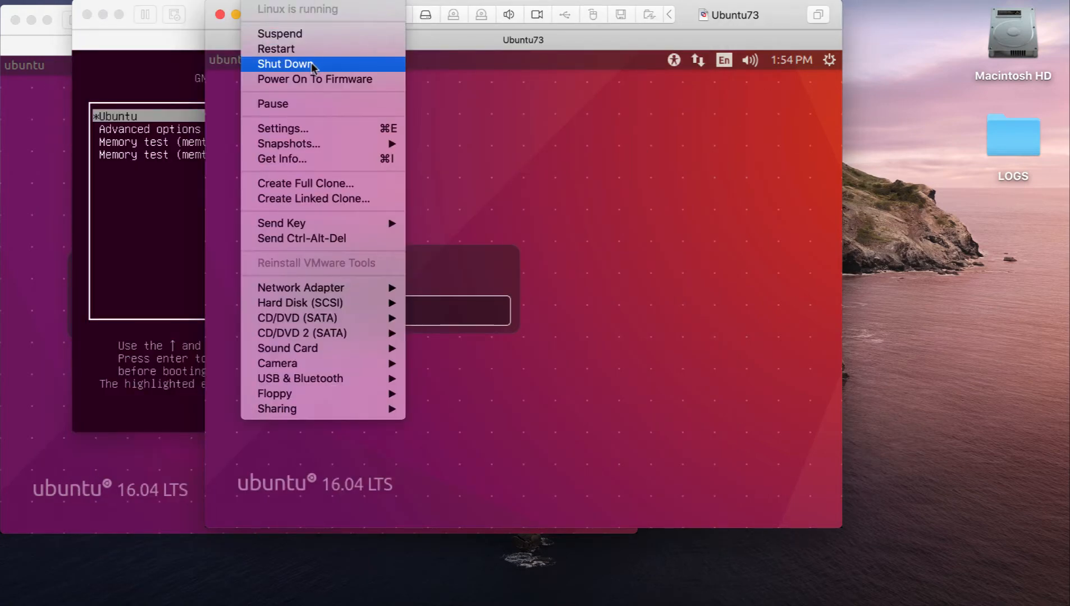
left_click(311, 63)
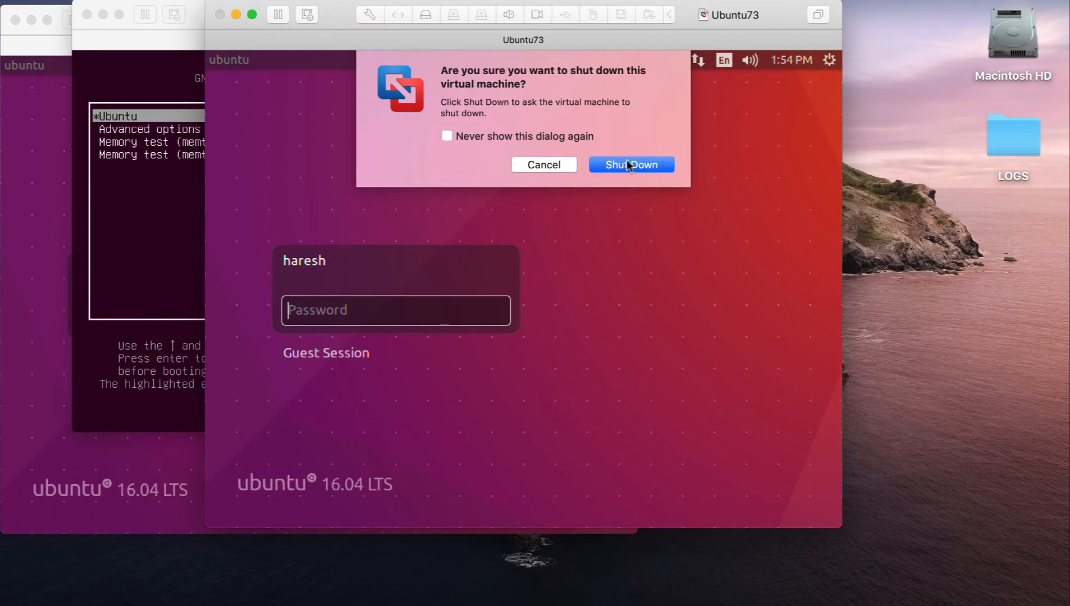
left_click(599, 165)
- Boot the highlighted Ubuntu entry in Ubuntu72's GRUB menu and release the pointer from the virtual machine
left_click(160, 54)
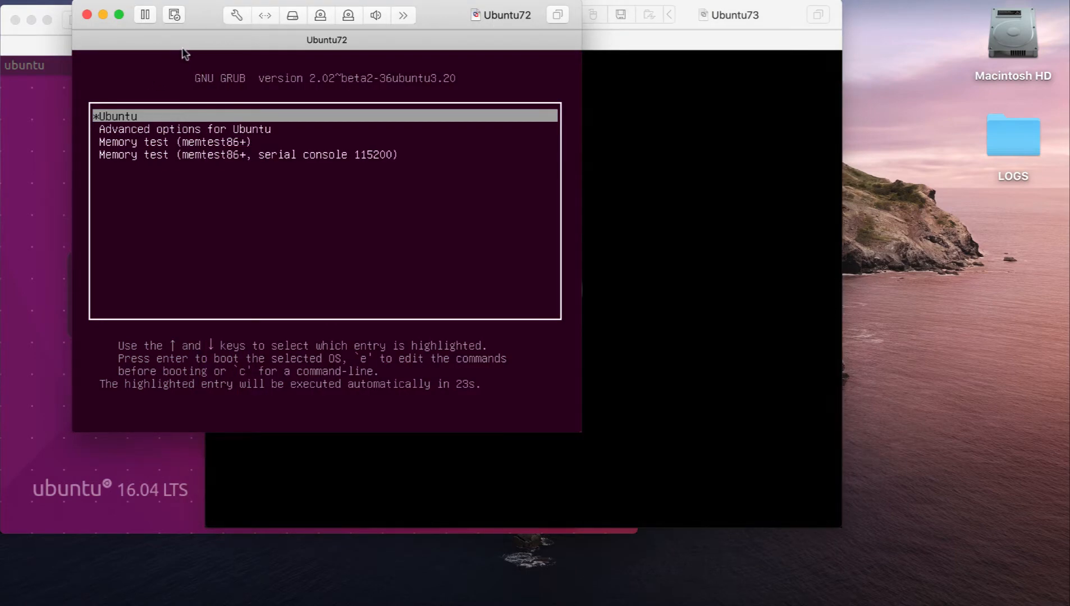
left_click(185, 54)
key("Return")
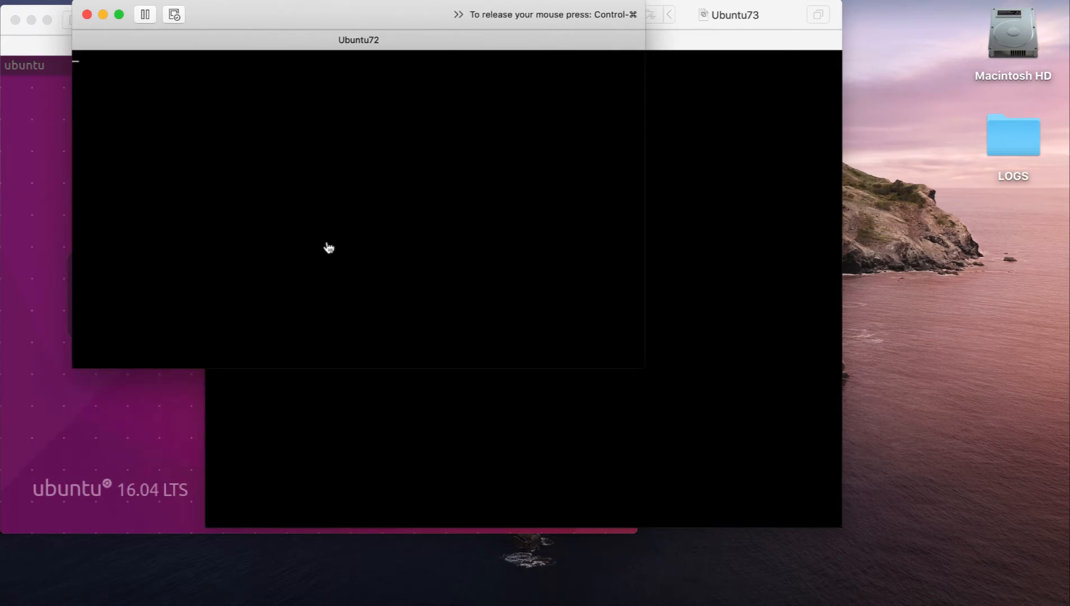
key("ctrl+super")
- Open Ubuntu73's network adapter settings, select the custom network vmnet2-172.16.16.0 and expand the advanced options
left_click(723, 64)
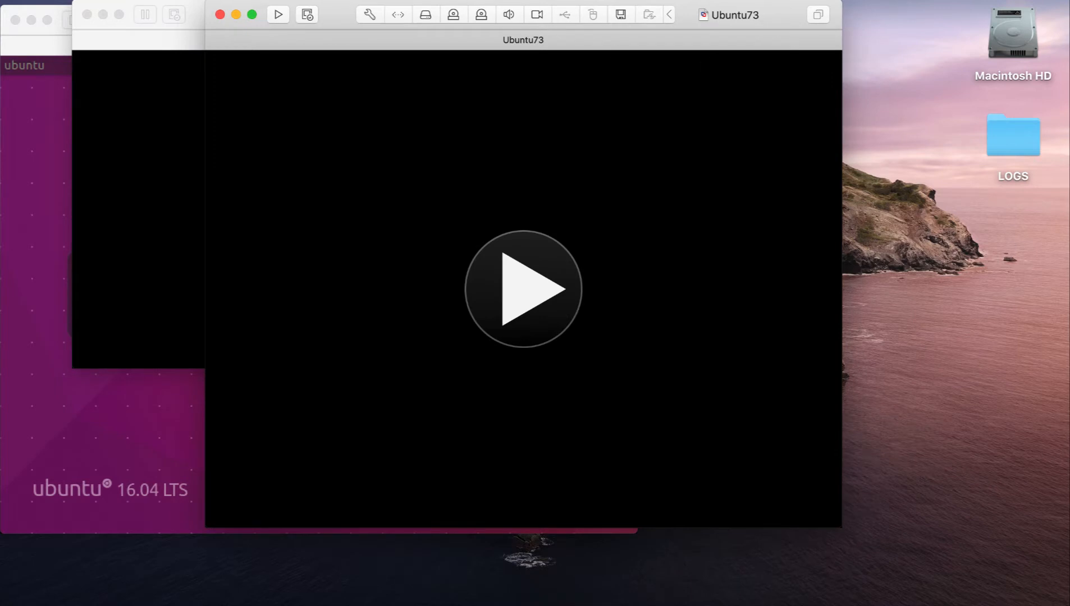
left_click(348, 128)
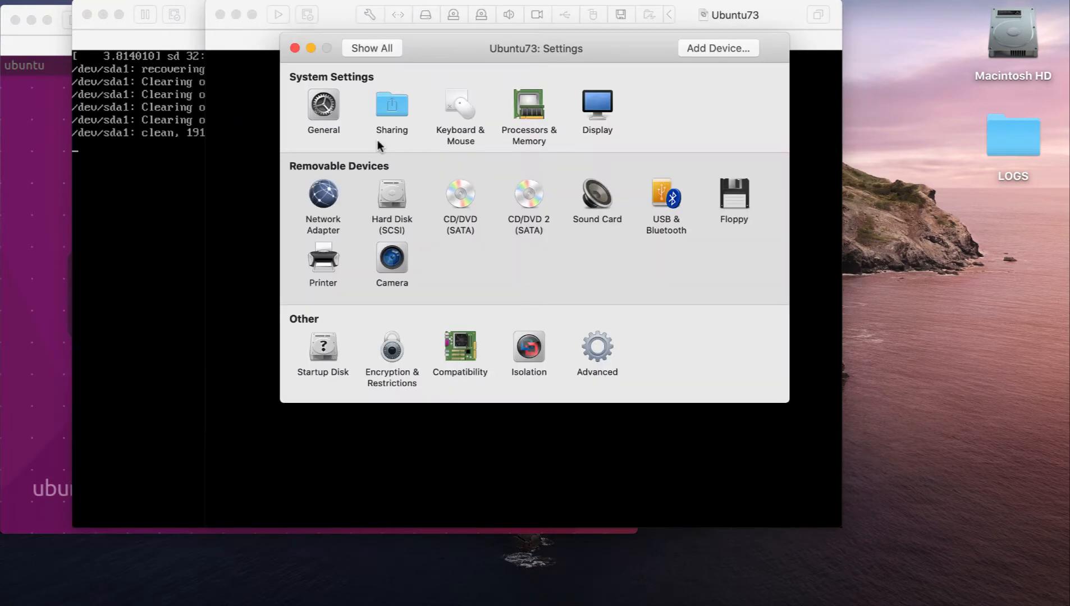
left_click(330, 199)
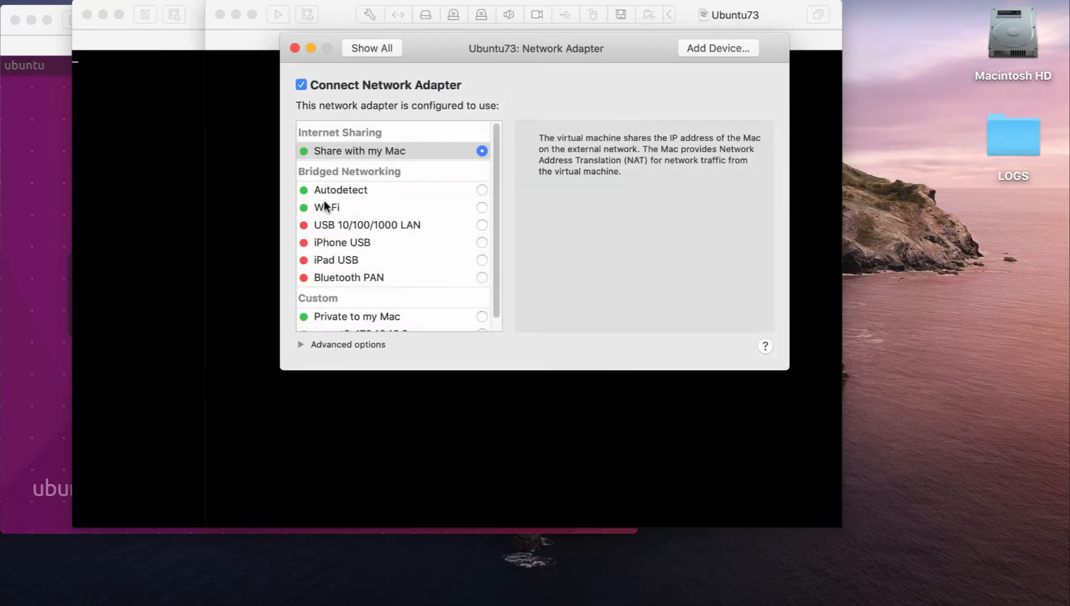
scroll(392, 300, "down", 3)
left_click(484, 322)
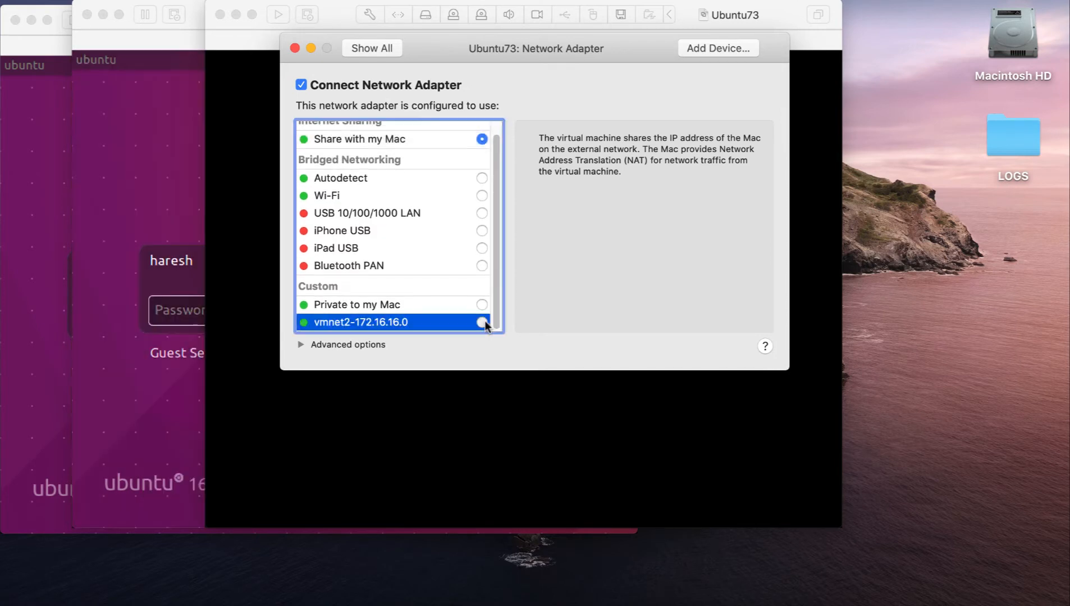
left_click(301, 345)
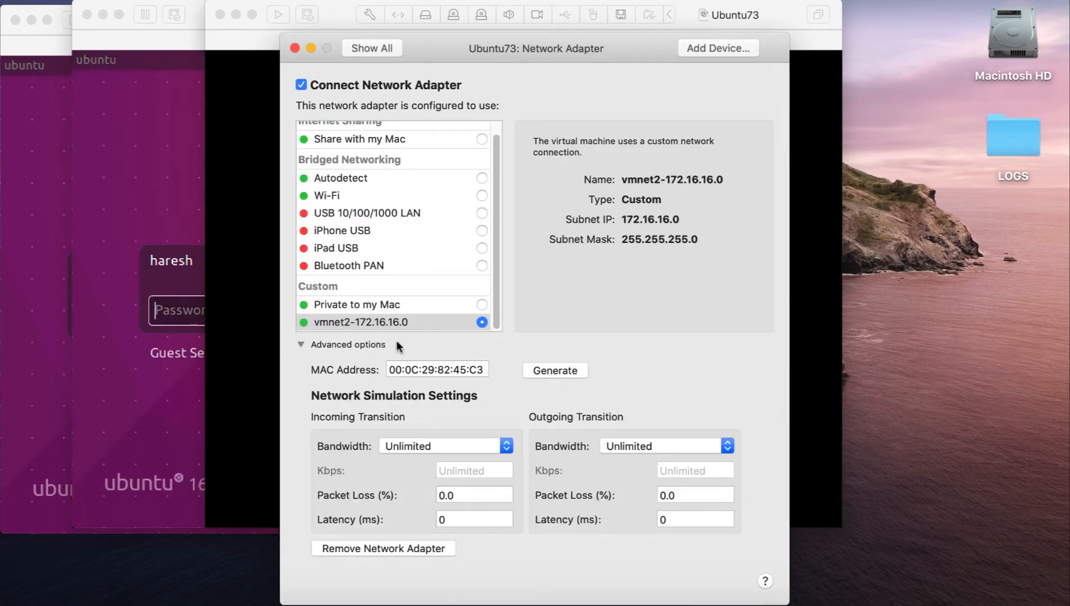
- Set the MAC address of Ubuntu73's network adapter to 00:0C:29:73:73:73 and close the settings
left_click_drag(441, 368, 448, 369)
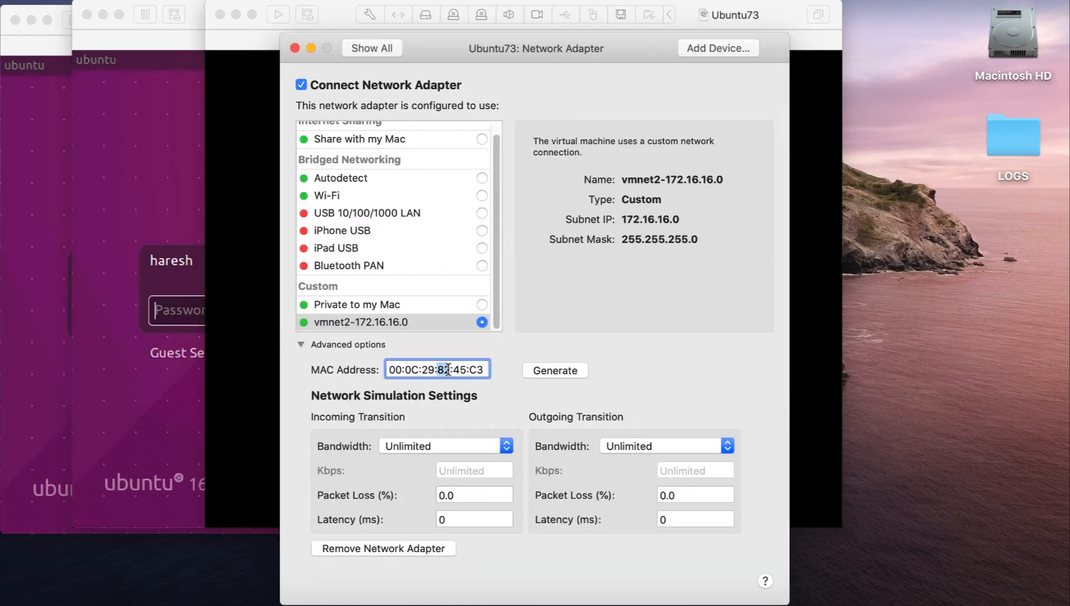
type("73")
left_click_drag(454, 369, 483, 368)
type("73:73")
left_click(294, 48)
- Start Ubuntu73 and agree to try connecting the missing virtual device at every power-on
left_click(301, 0)
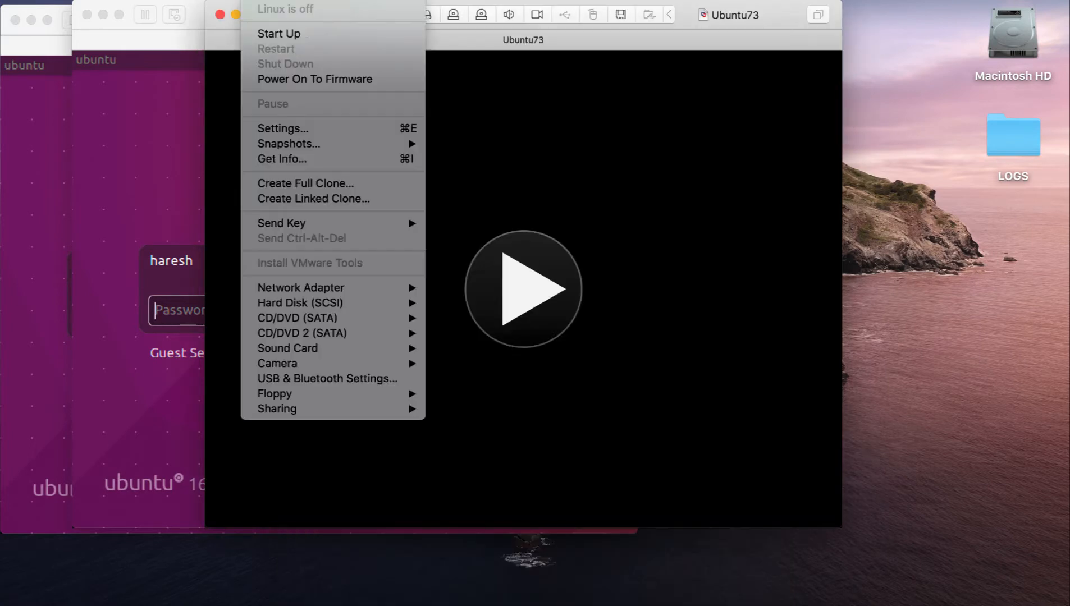
left_click(279, 34)
left_click(22, 101)
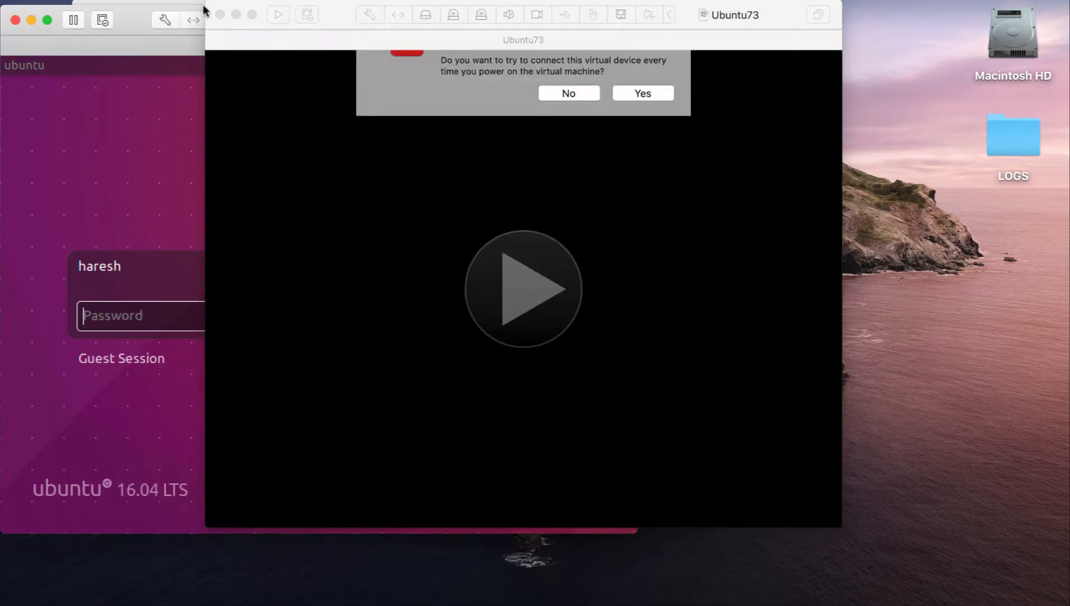
left_click(651, 150)
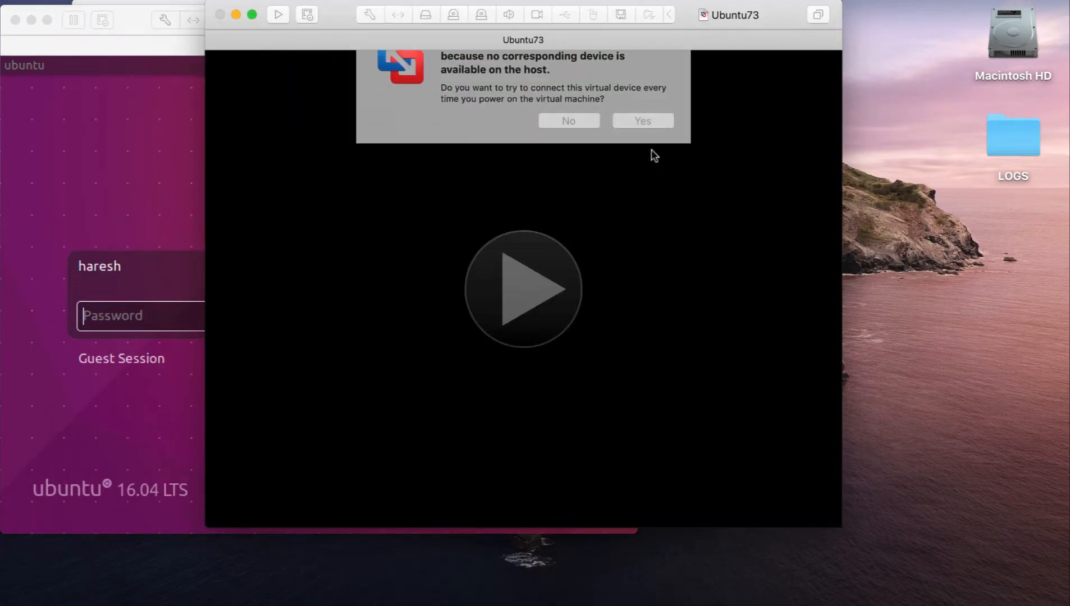
left_click(460, 26)
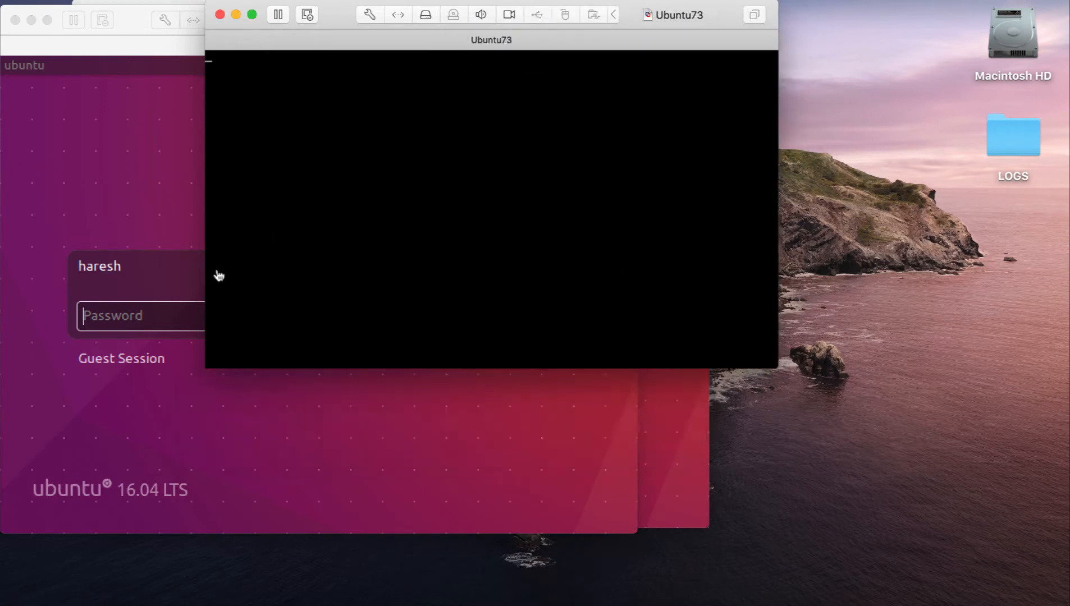
- Log in to Ubuntu71 and Ubuntu72 by entering the account password on each machine
left_click(124, 290)
type("•••••")
key("Return")
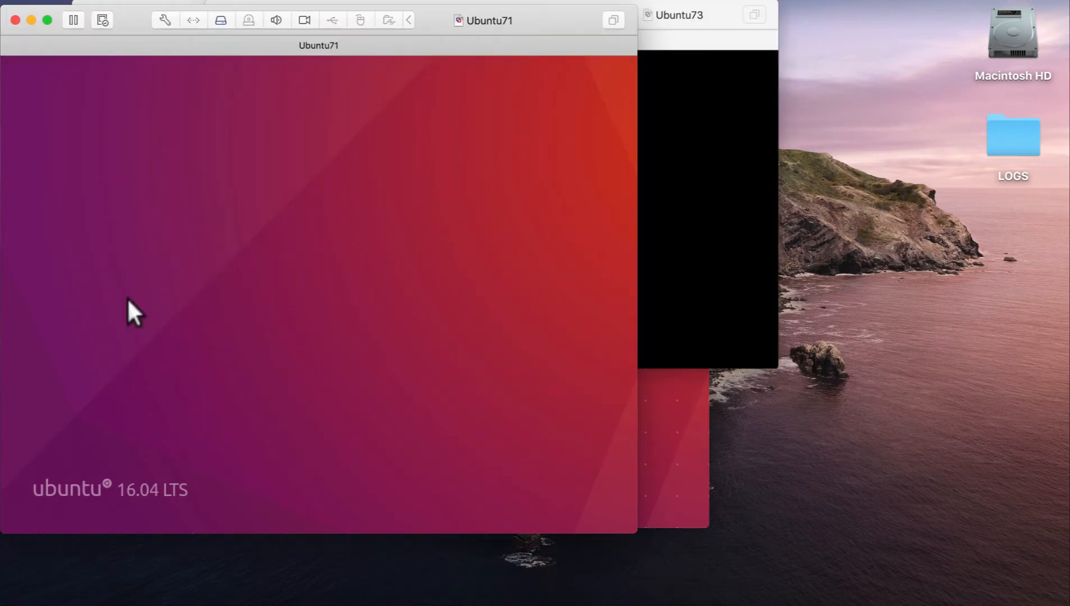
left_click(685, 455)
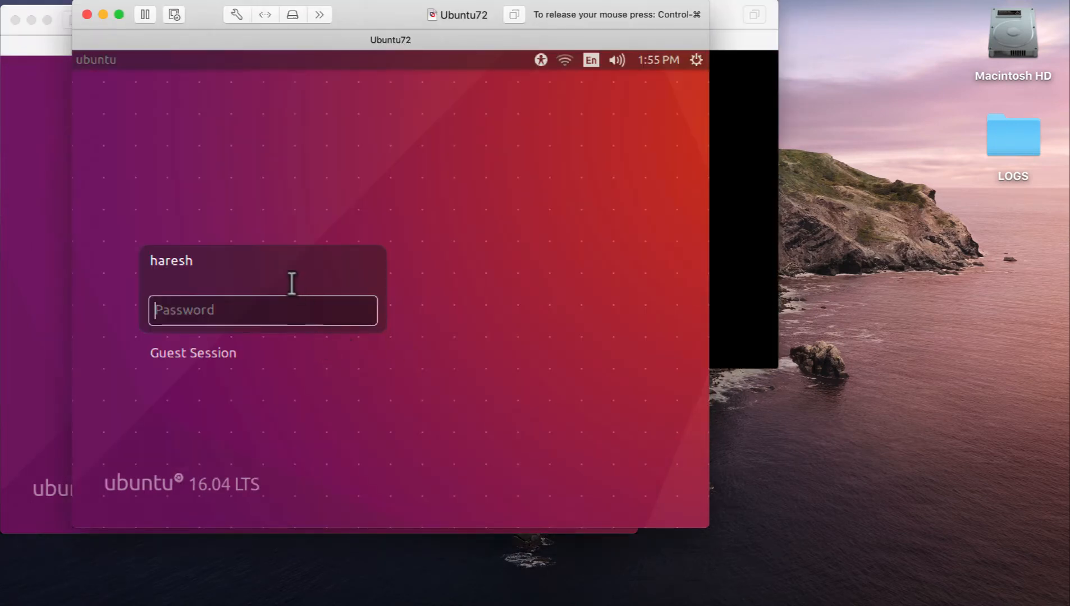
type("••••••")
key("Return")
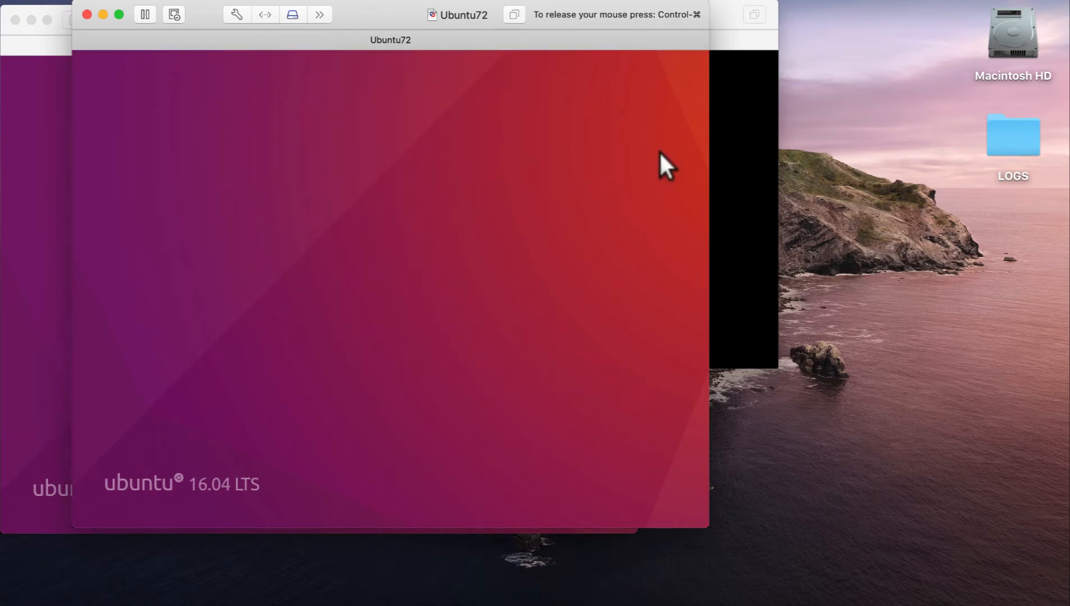
- Release the pointer from Ubuntu73 and rearrange the Ubuntu72 and Ubuntu73 windows into a cascade beside Ubuntu71
left_click(744, 149)
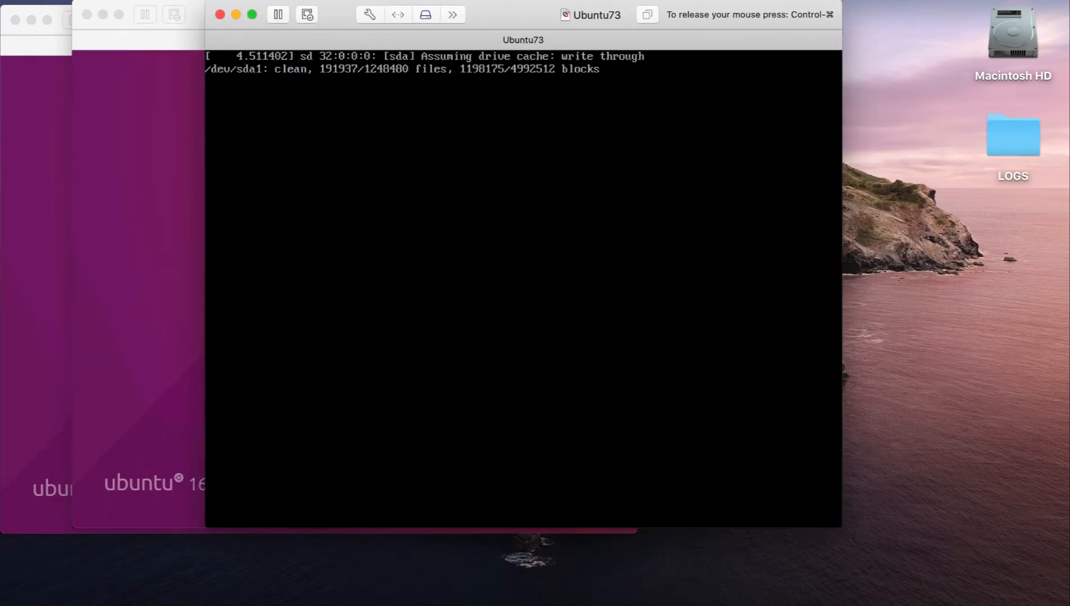
key("ctrl+super")
left_click_drag(657, 17, 865, 26)
left_click_drag(205, 16, 246, 47)
left_click_drag(924, 26, 942, 91)
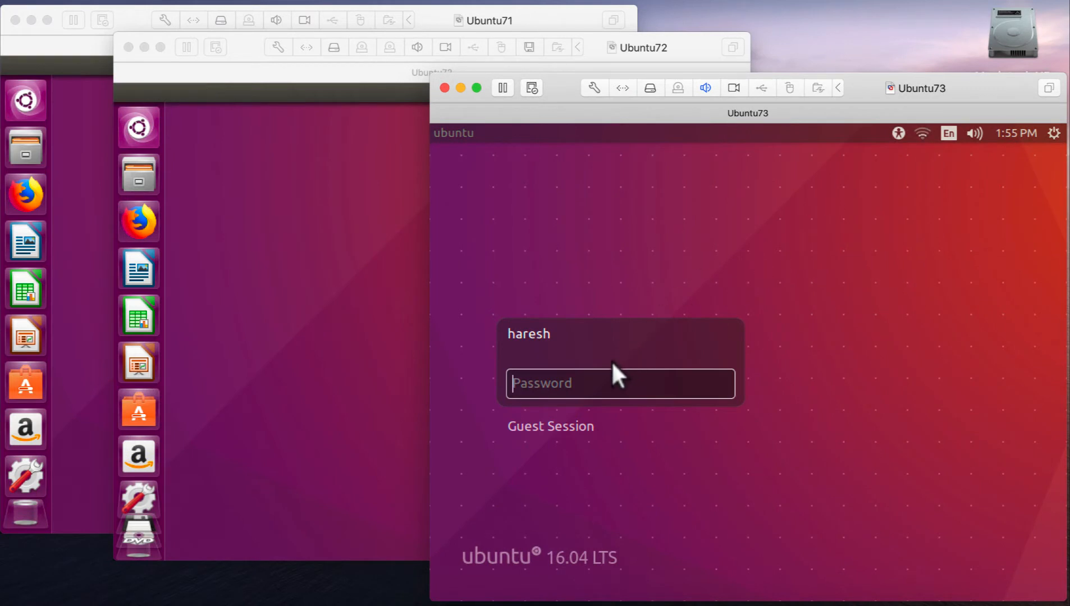
- Log in to Ubuntu73 with the account password and shift the Ubuntu72 window slightly away from Ubuntu71
type("******")
key("Return")
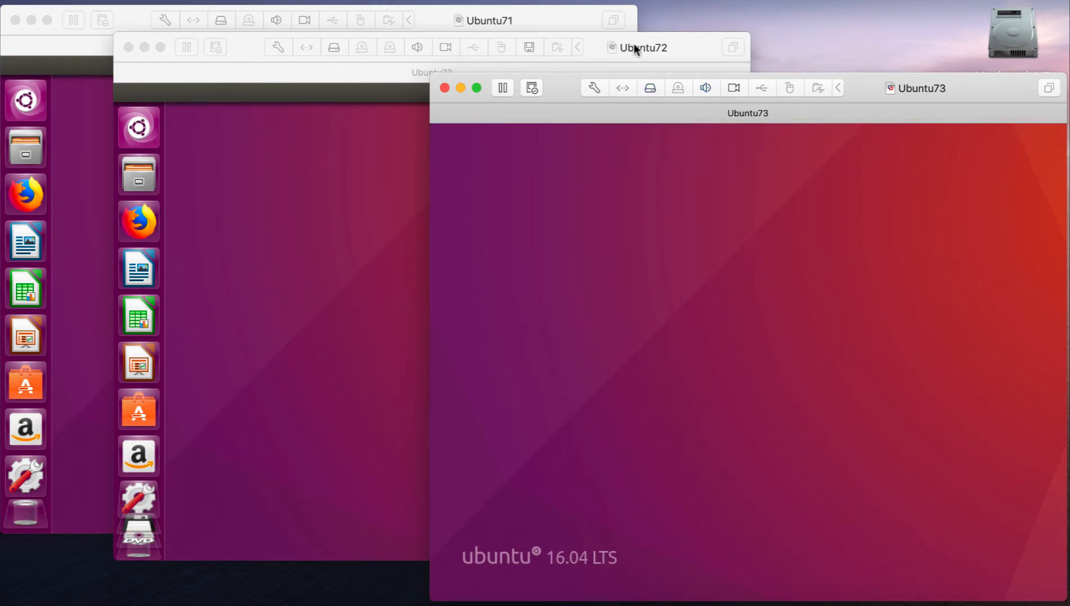
left_click_drag(635, 48, 651, 52)
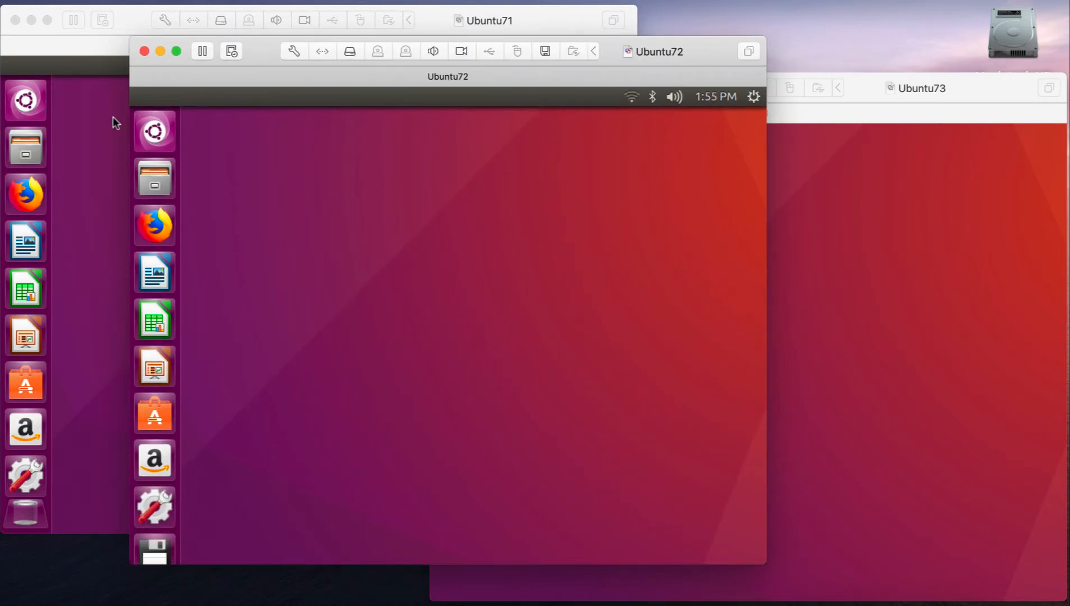
- Search Ubuntu71's applications for "term" and add Terminal to the launcher
left_click(12, 97)
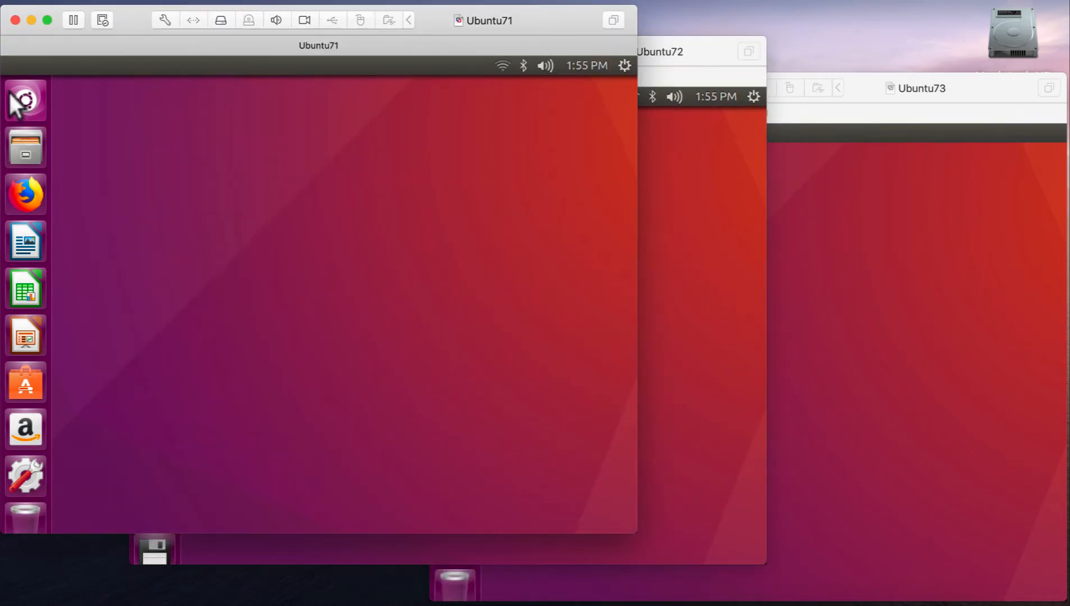
left_click(12, 96)
type("tern")
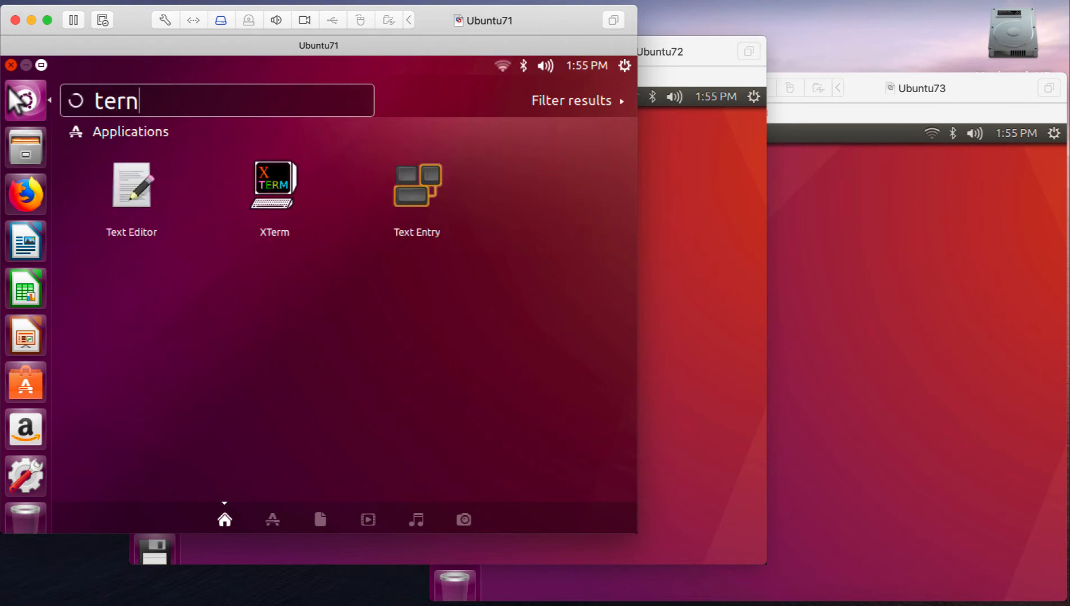
key("BackSpace")
type("m")
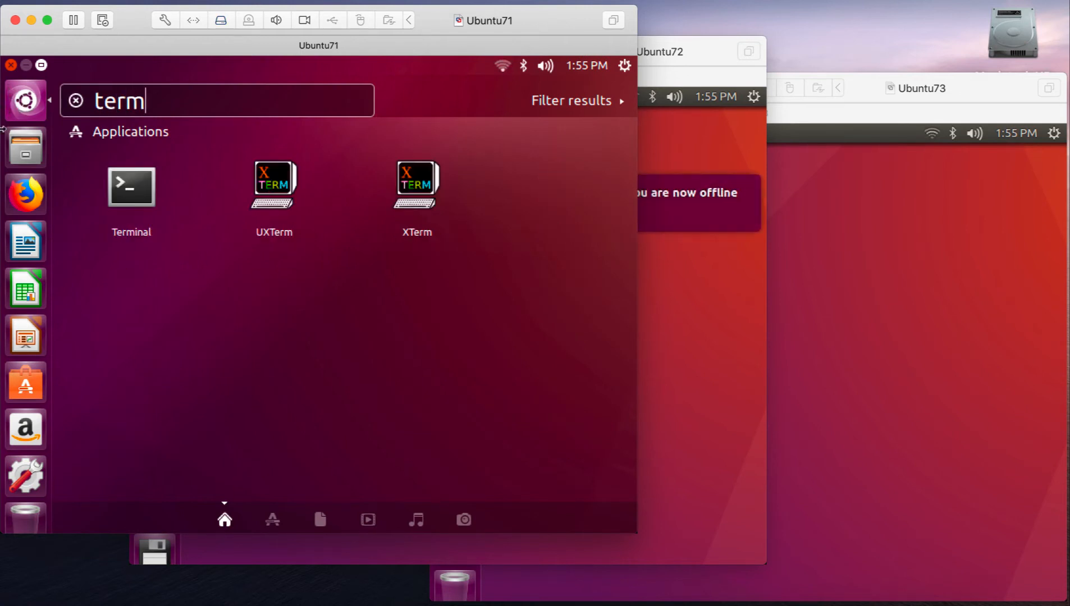
left_click_drag(123, 186, 11, 125)
left_click_drag(147, 101, 50, 89)
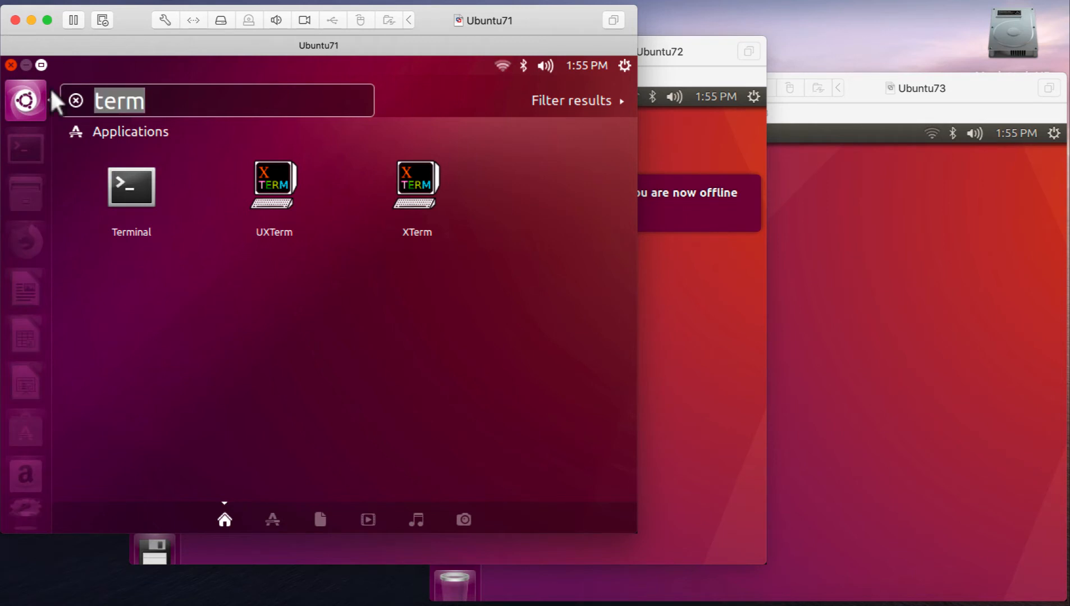
- Search Ubuntu71's applications for "net" and add Network to the launcher
type("net")
left_click_drag(15, 165, 19, 186)
- Run "ip add" in Ubuntu71's Terminal and highlight the last three octets of the ens33 MAC address
left_click(25, 149)
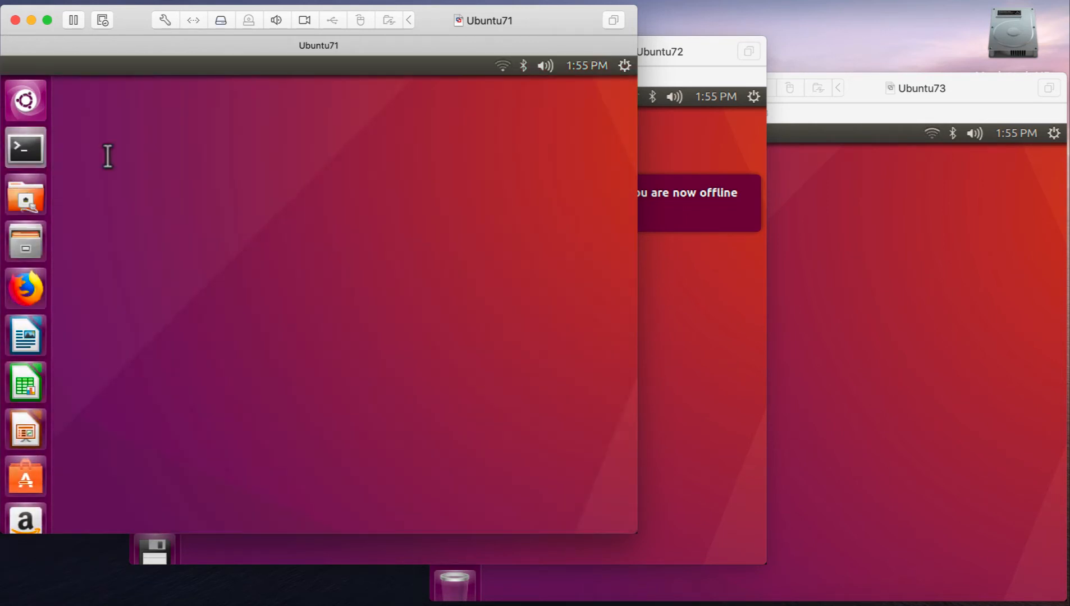
type("ip add")
key("Return")
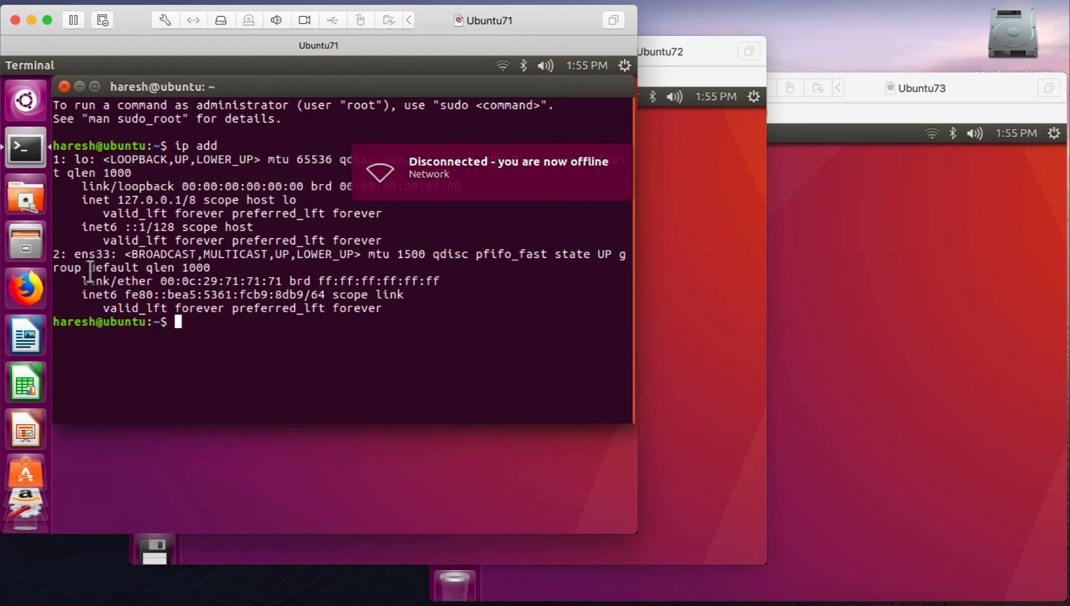
left_click_drag(82, 281, 277, 256)
left_click(231, 276)
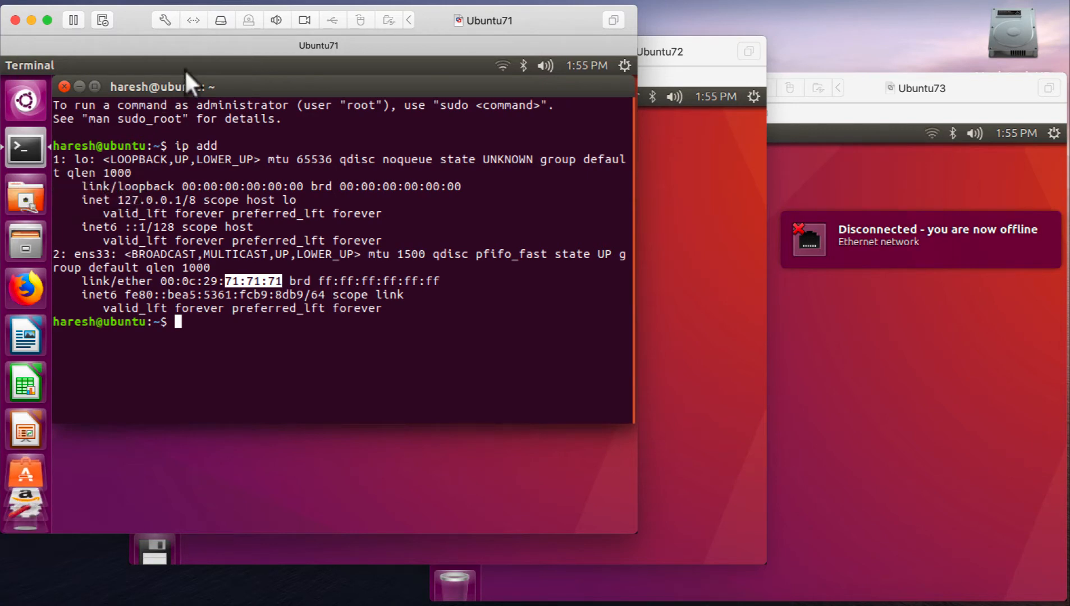
- Open the Network settings on Ubuntu71
left_click(21, 197)
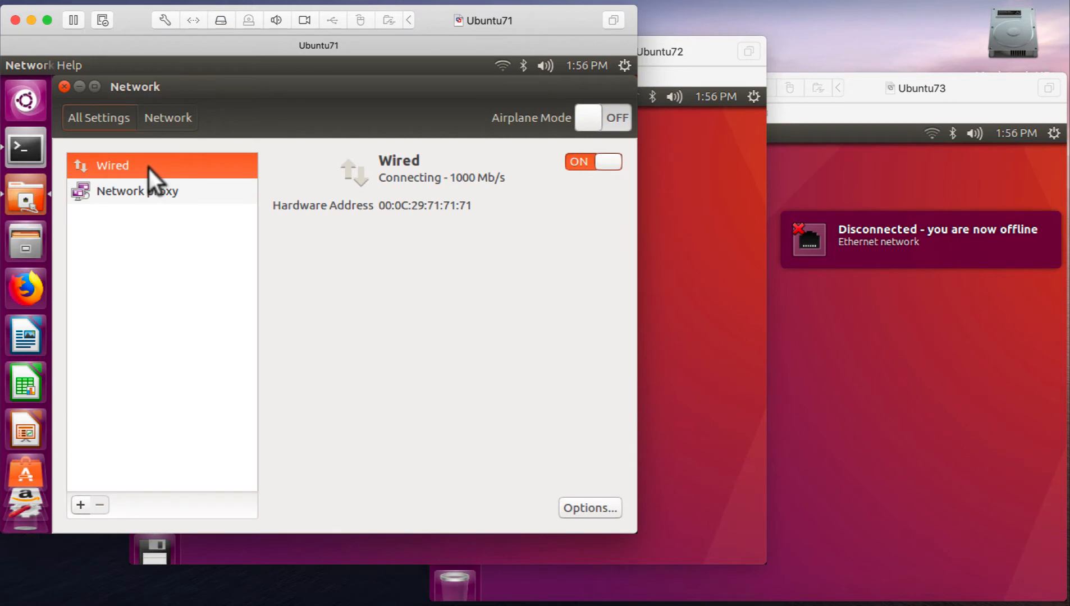
left_click(570, 499)
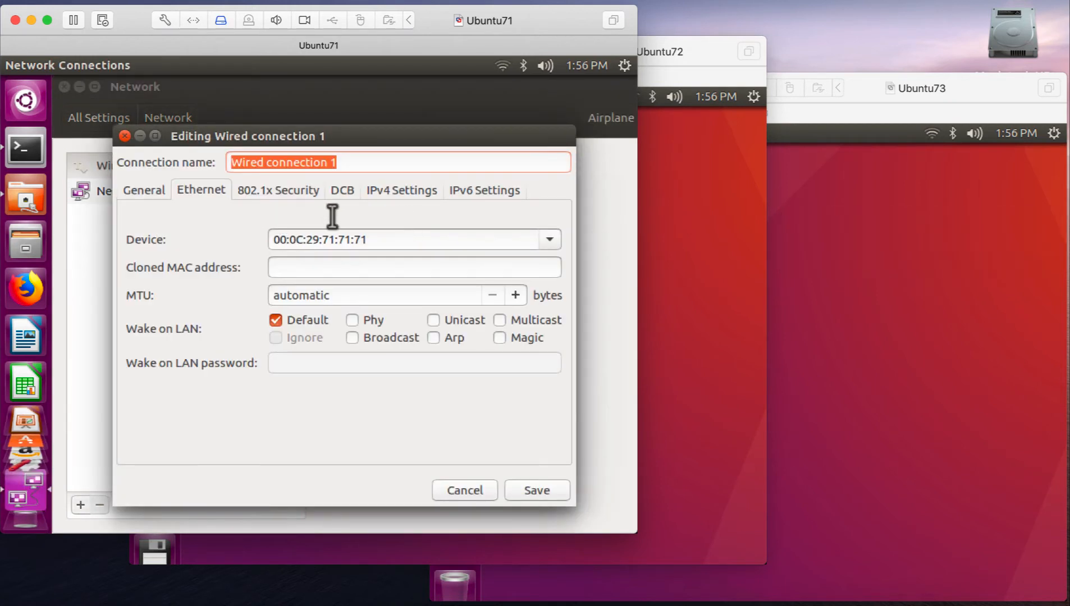
left_click(379, 179)
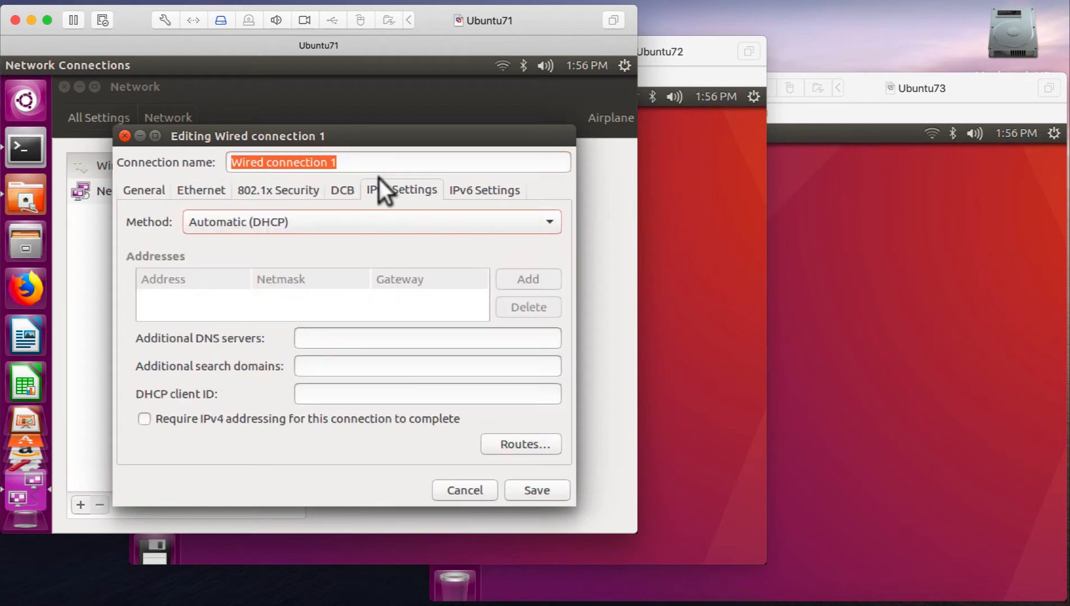
left_click(232, 222)
left_click(237, 257)
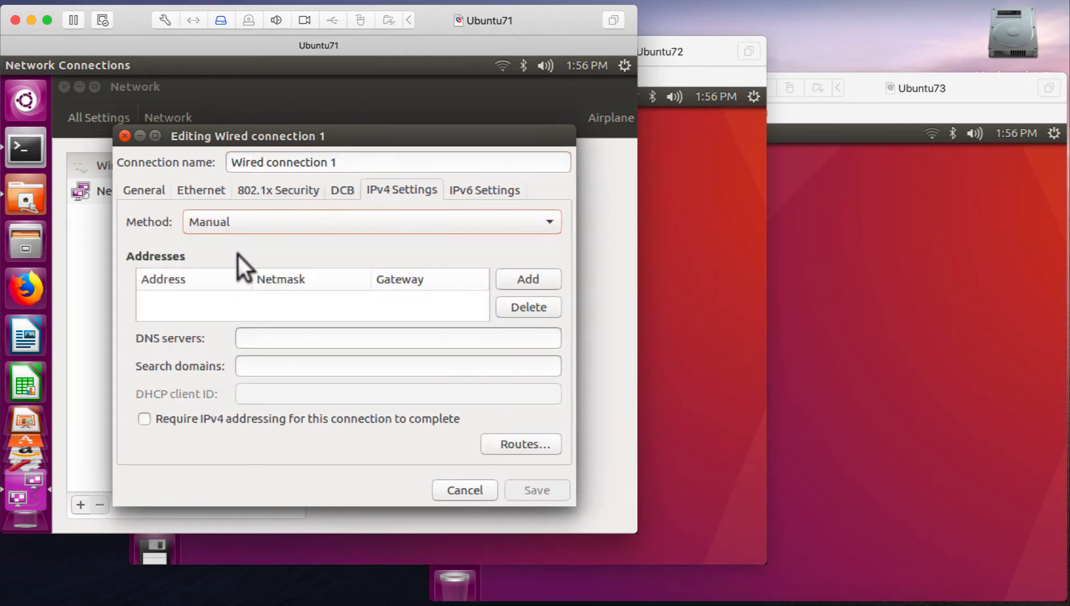
left_click(523, 278)
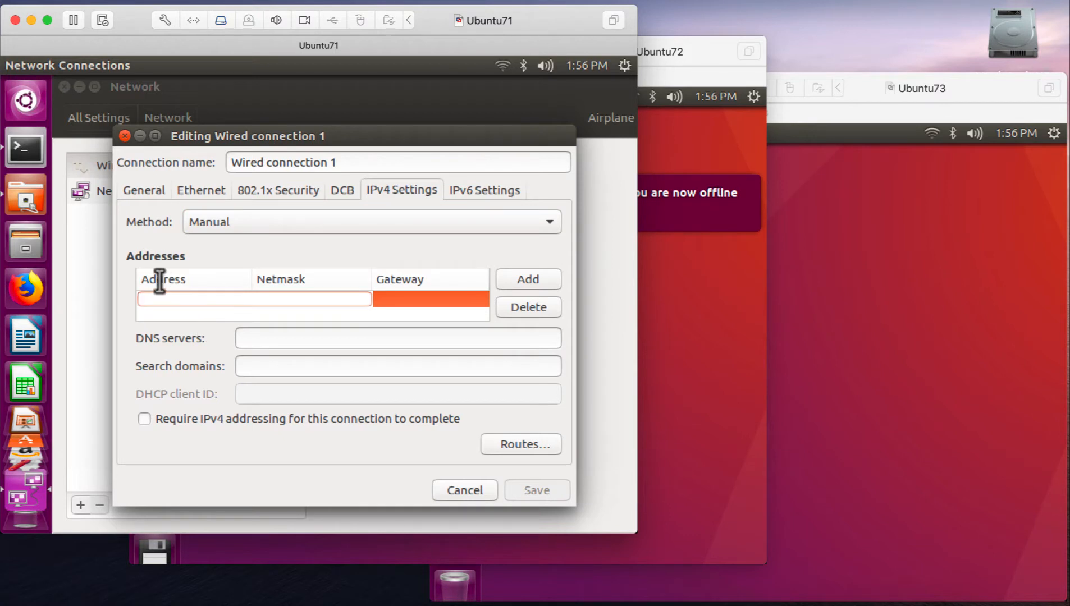
type("172.16.16")
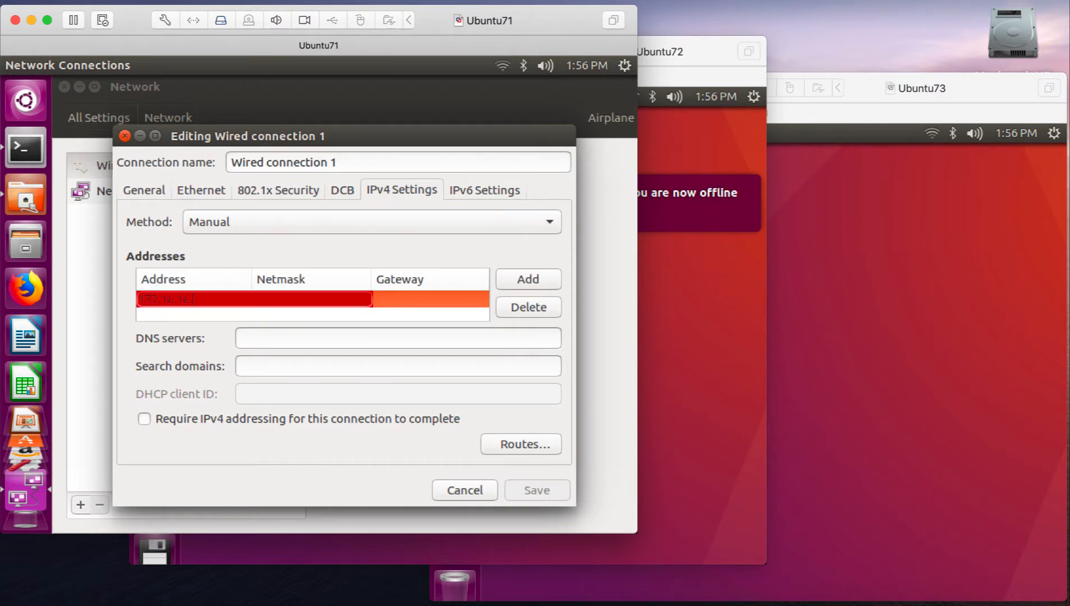
type(".71")
key("Tab")
type("2")
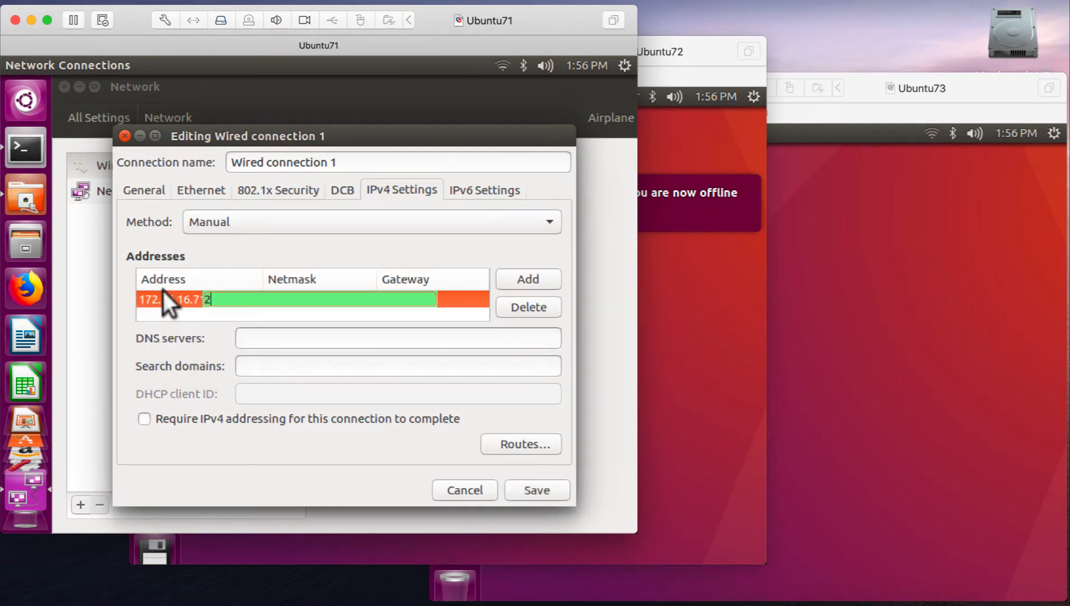
type("4")
key("Tab")
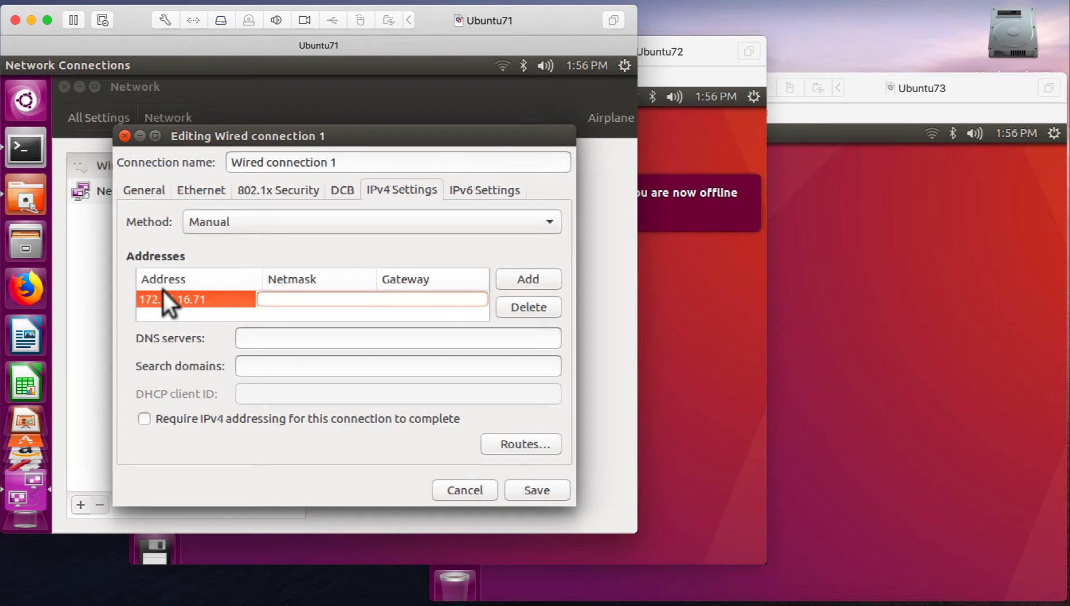
type("172.16.16")
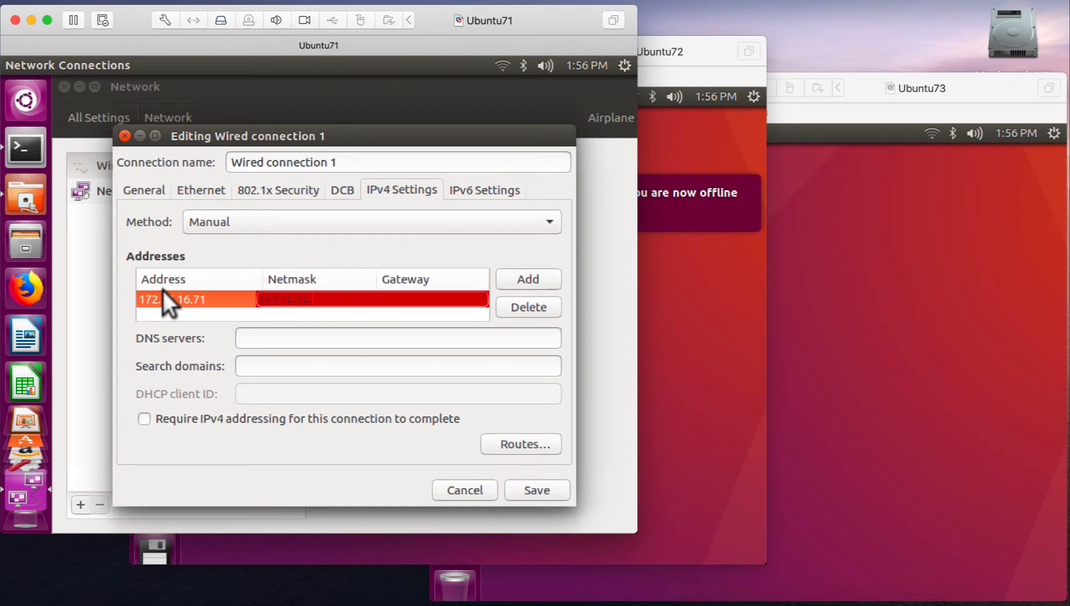
type(".2")
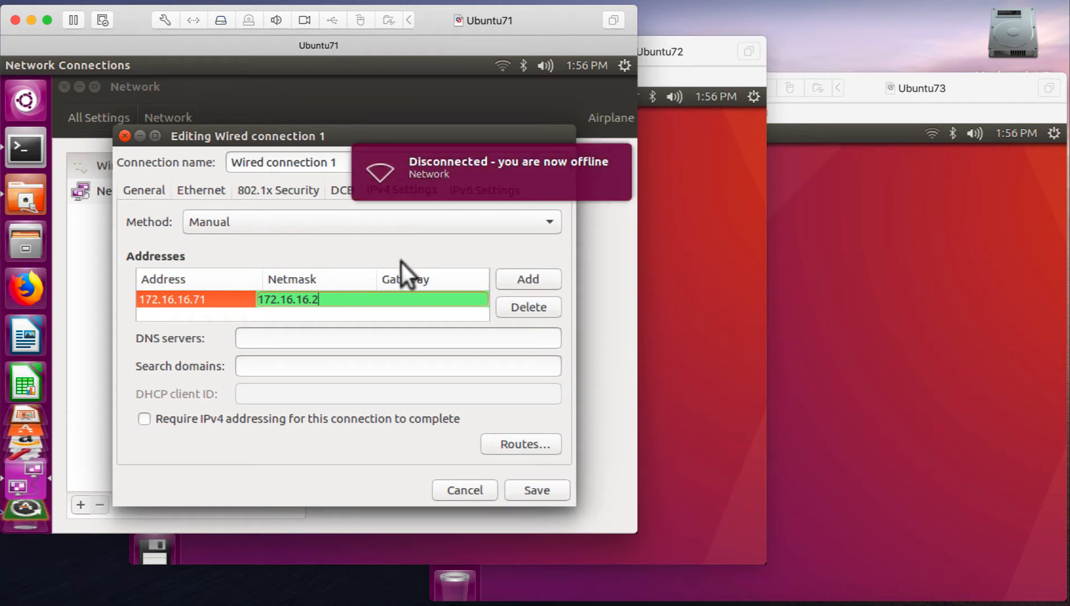
left_click(500, 278)
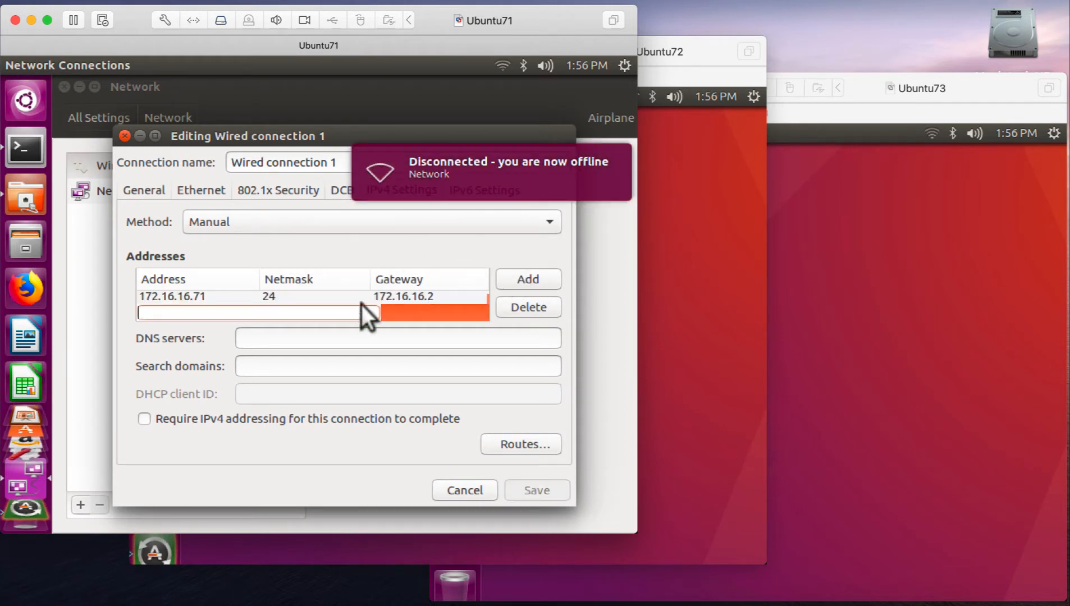
key("Tab")
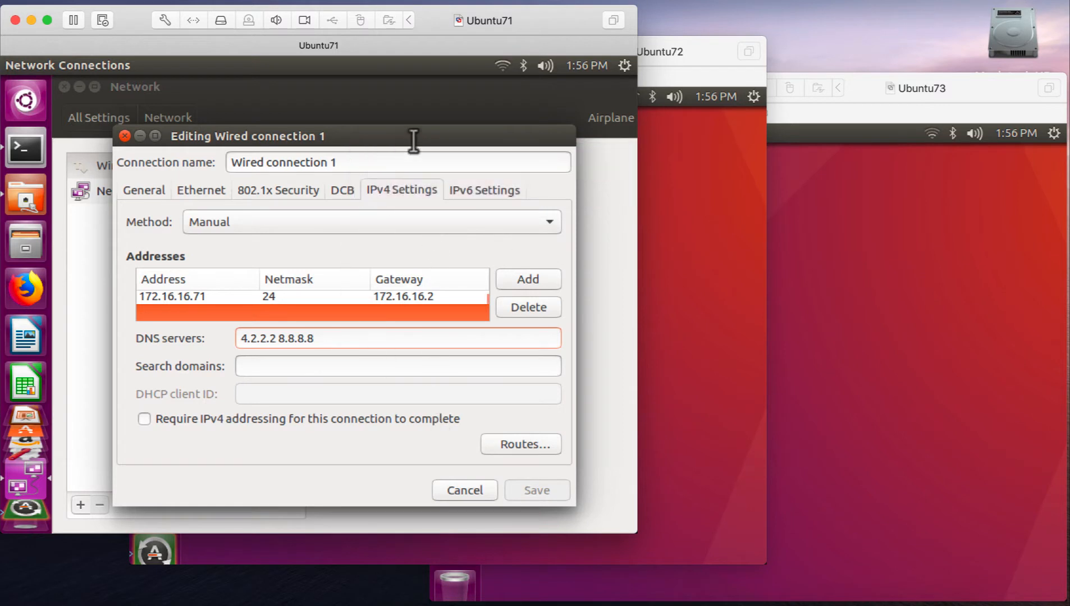
left_click(487, 186)
left_click(248, 221)
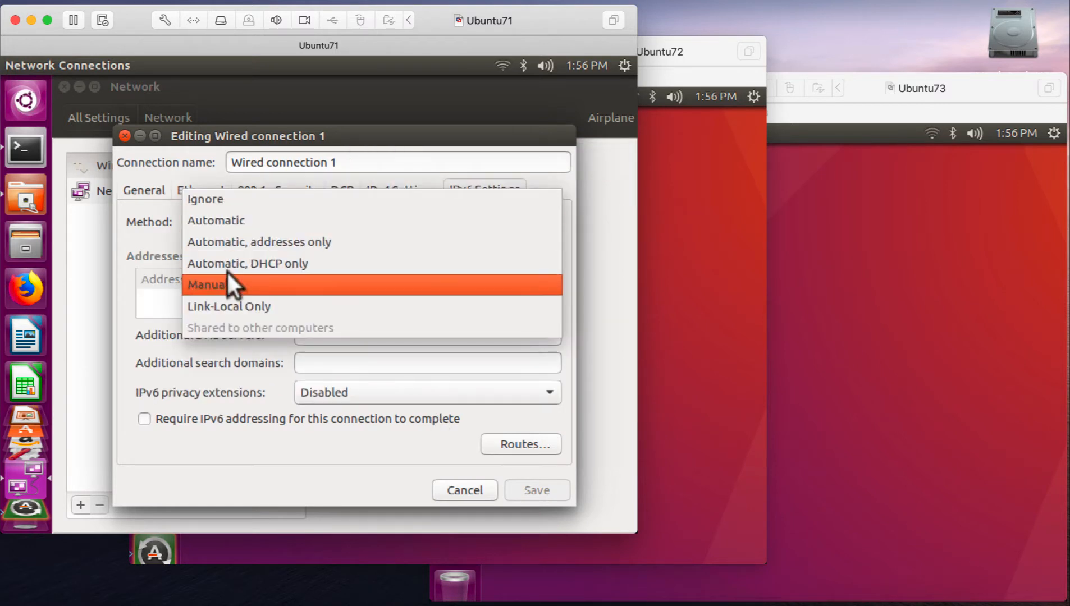
left_click(239, 197)
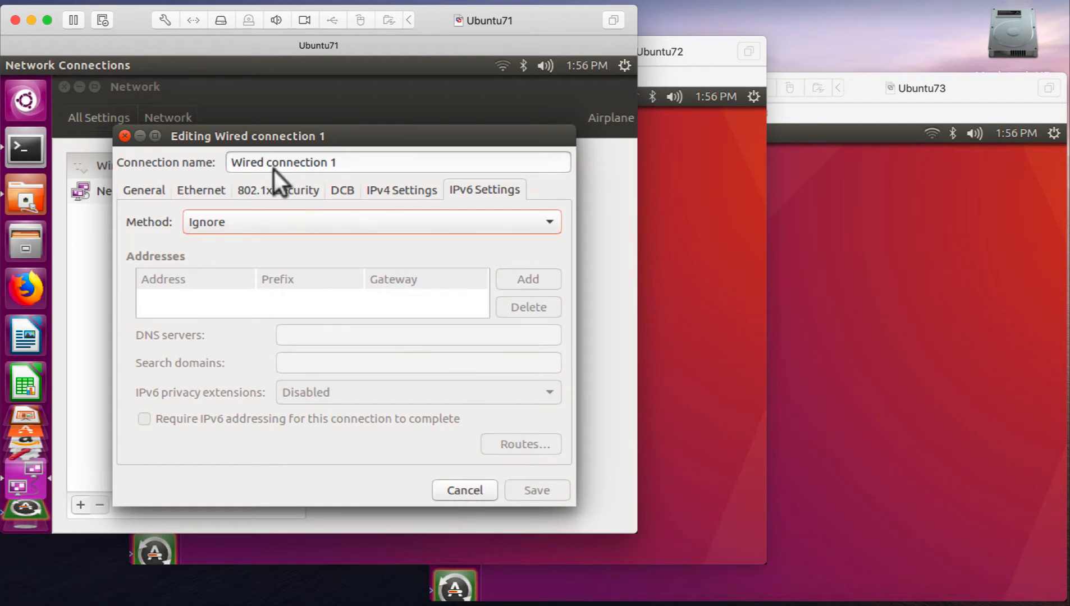
left_click(391, 180)
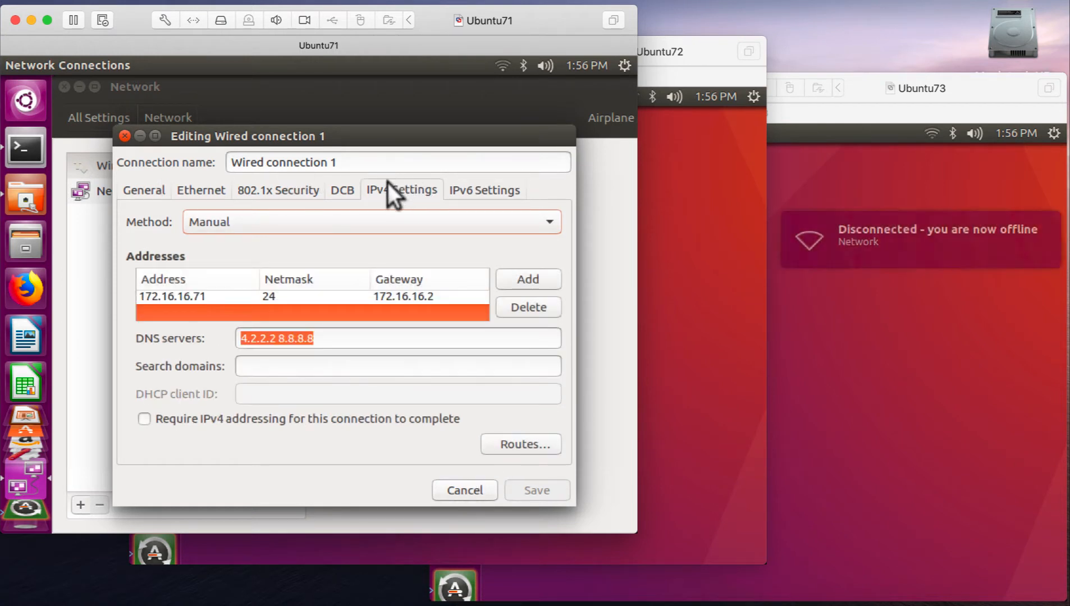
left_click(132, 179)
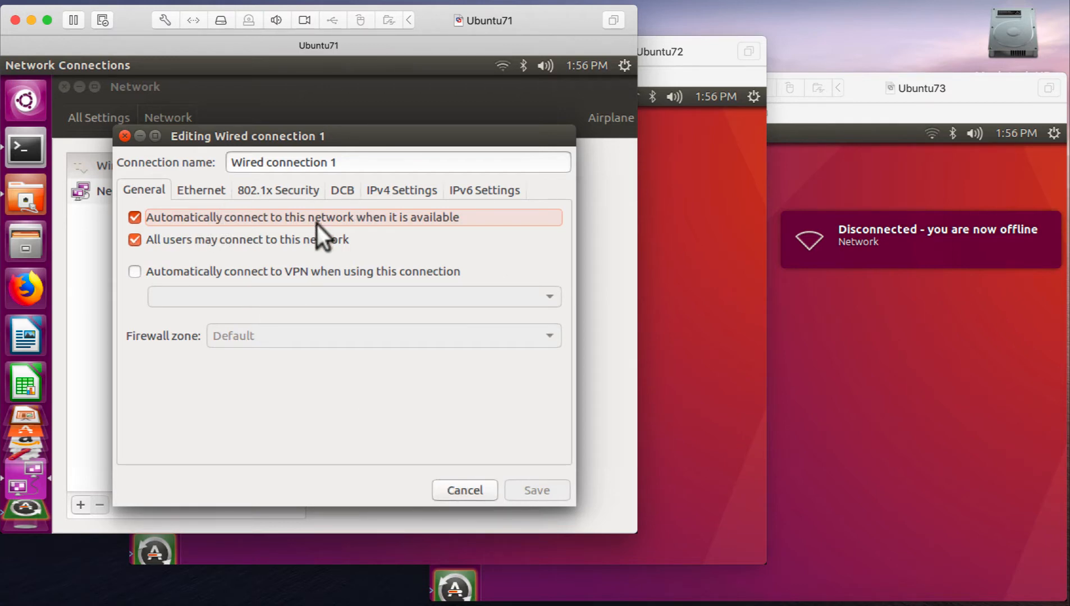
left_click(406, 186)
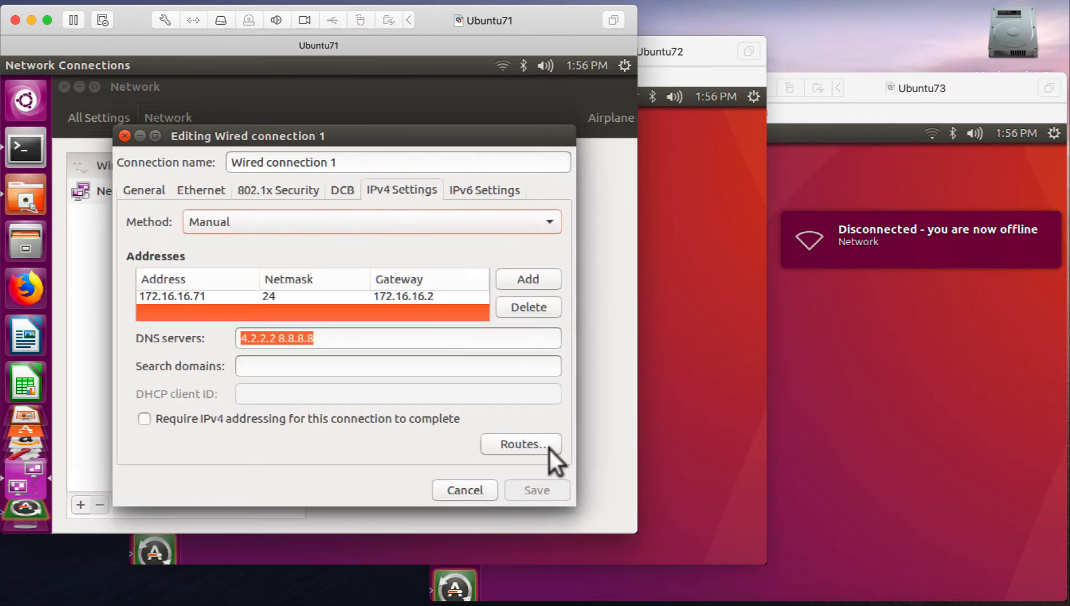
left_click(459, 489)
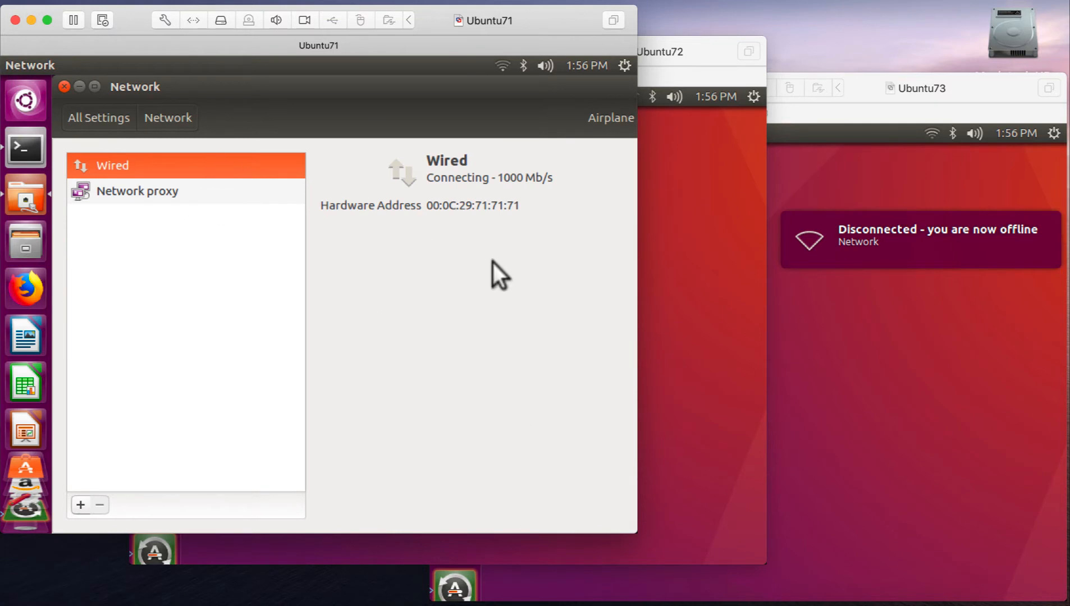
- Widen the Ubuntu71 window, open the wired connection's options and look through its General, Ethernet, 802.1x Security and DCB settings
left_click_drag(638, 330, 733, 328)
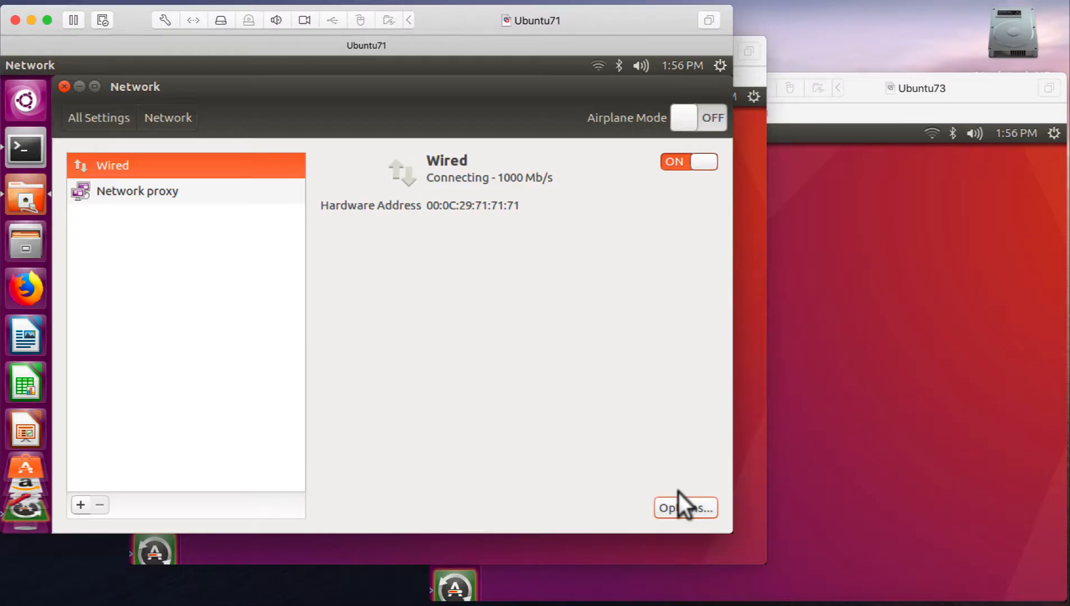
left_click(682, 506)
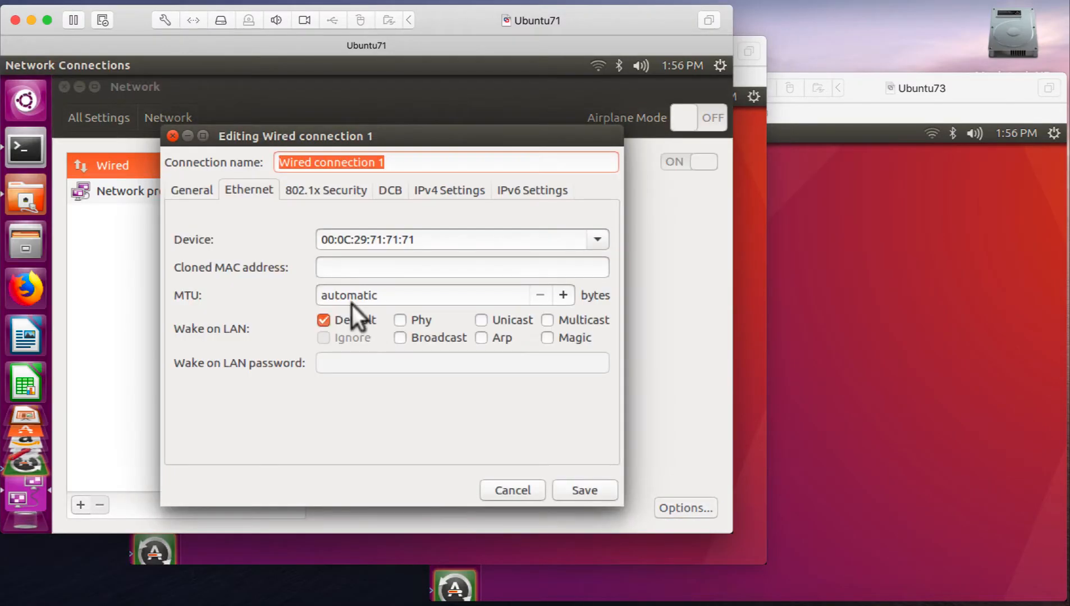
left_click(425, 188)
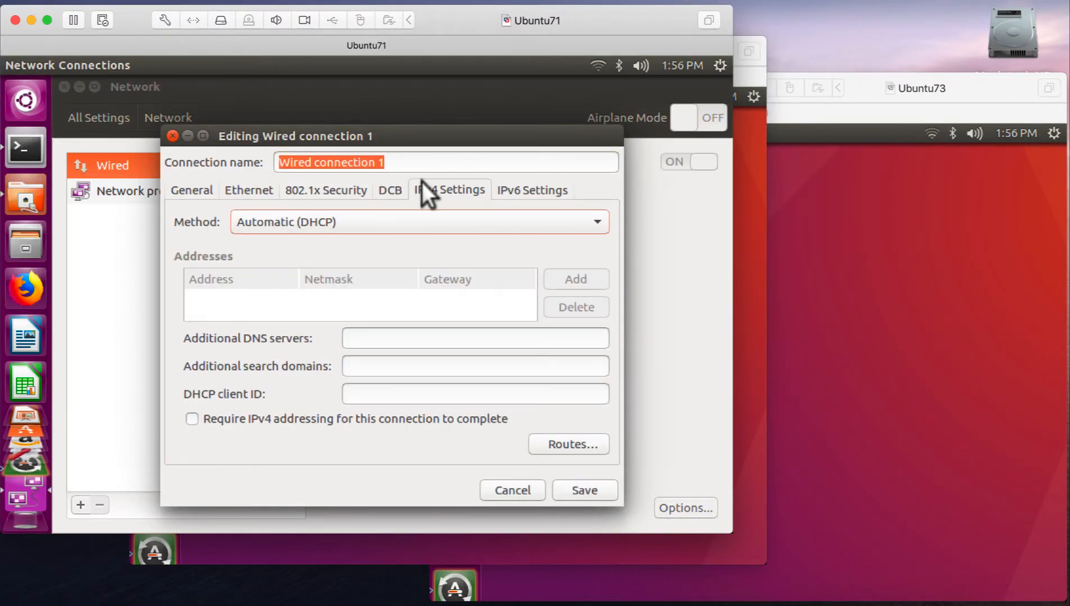
left_click(193, 191)
left_click(261, 178)
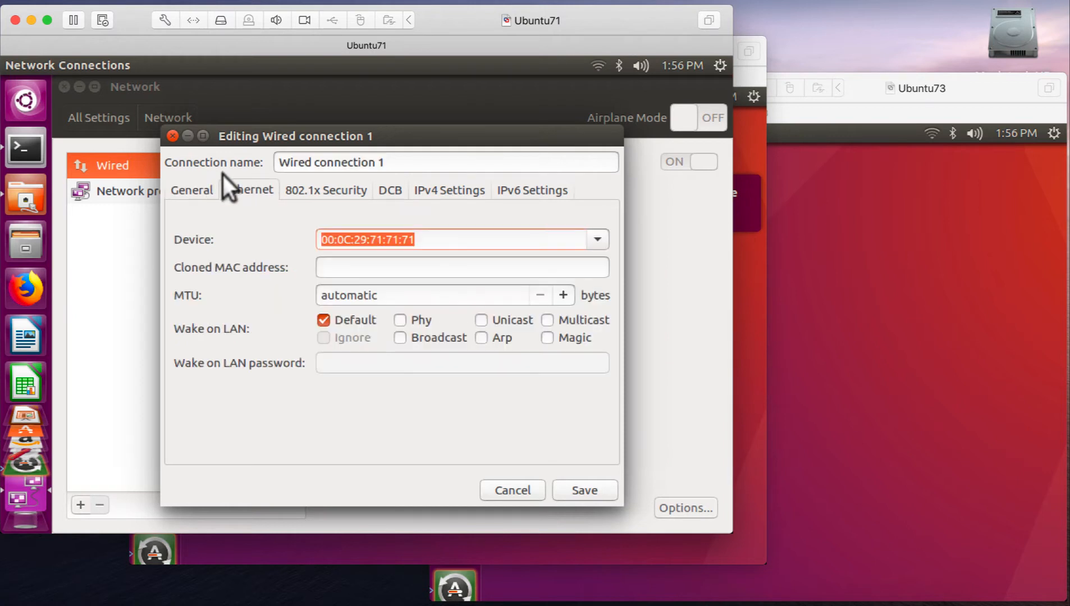
left_click(297, 180)
left_click(389, 181)
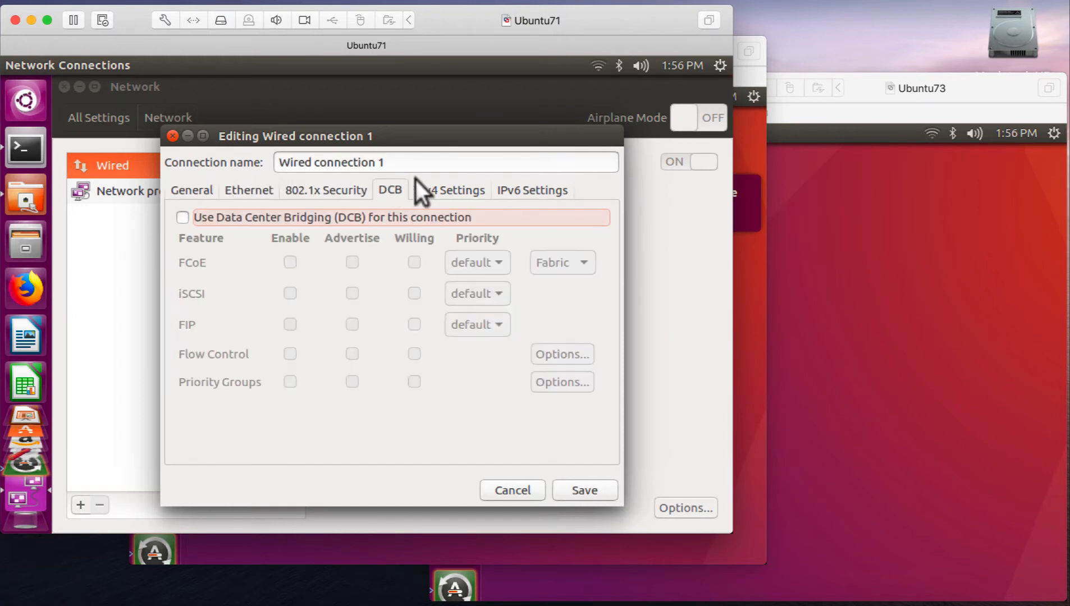
- Set Wired connection 1's IPv4 method to Manual and add address 172.16.16.71 with netmask 24 and gateway 172.16.16.2
left_click(429, 180)
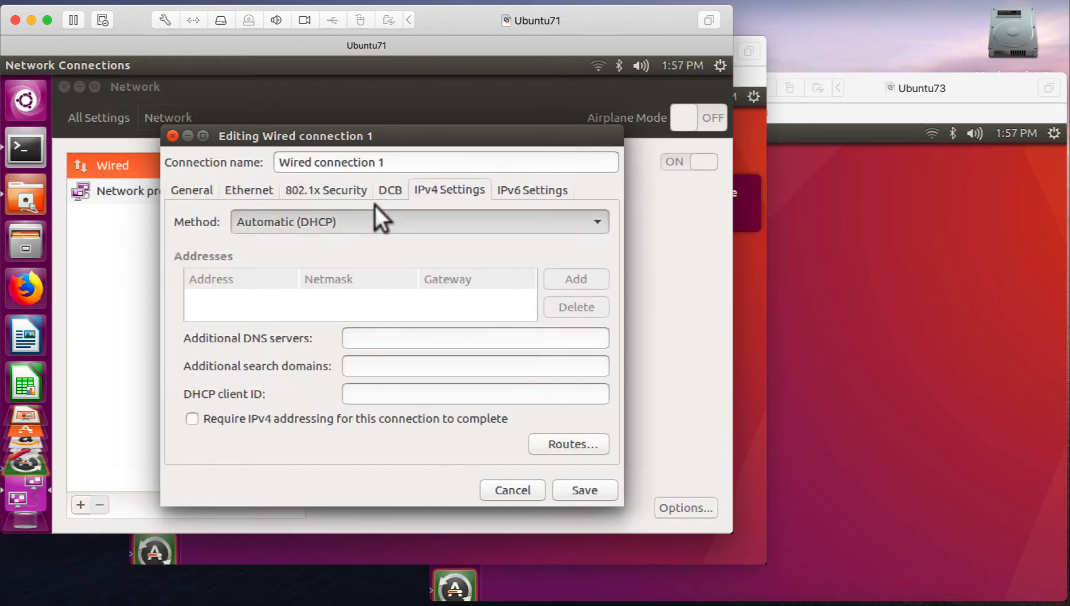
left_click(376, 222)
left_click(297, 251)
left_click(563, 273)
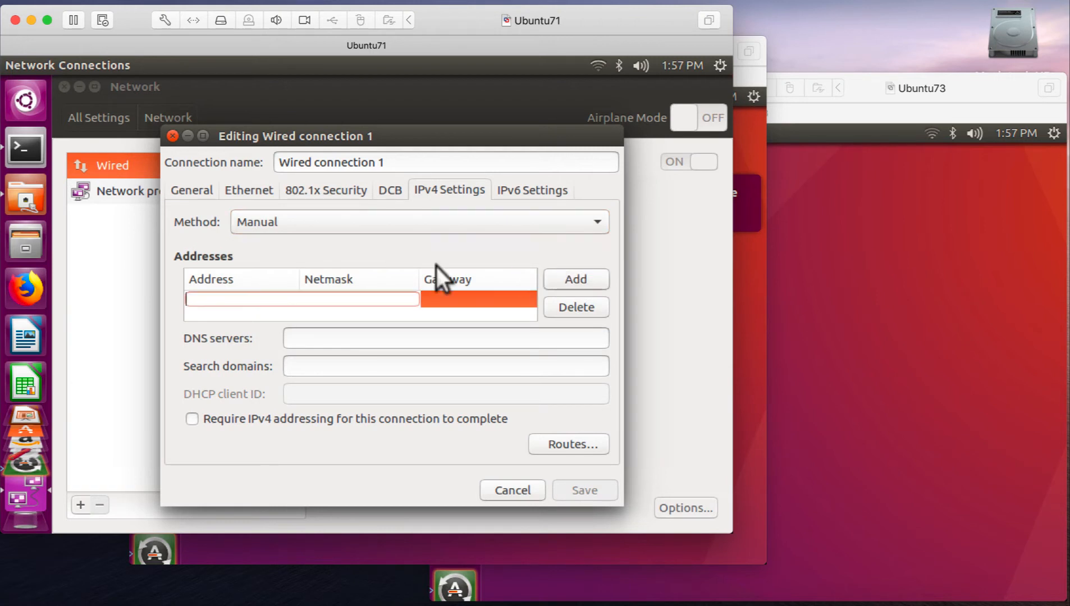
type("172")
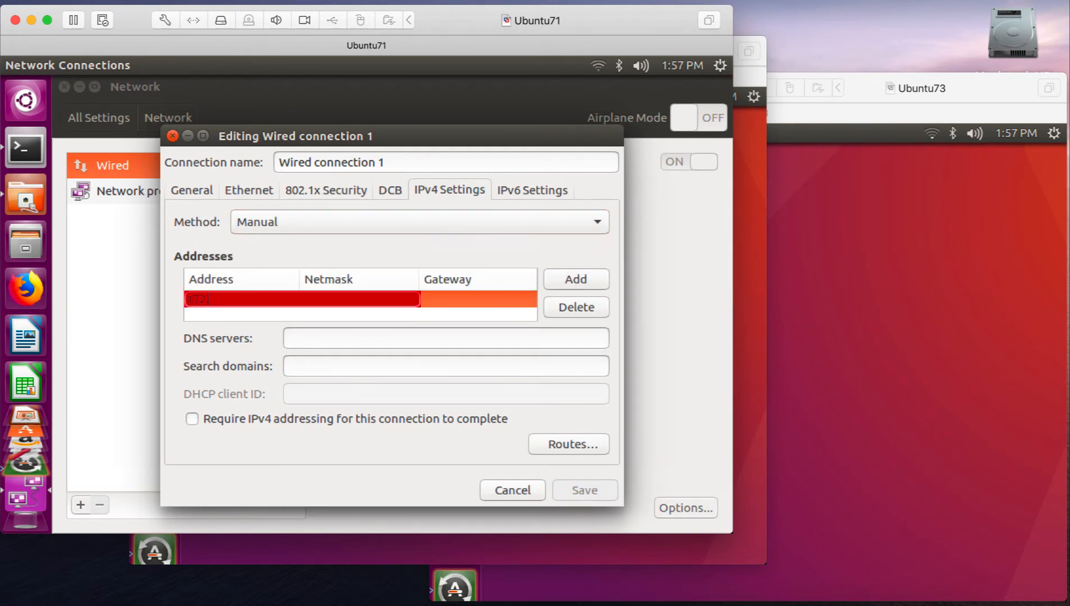
type(".16.16.71")
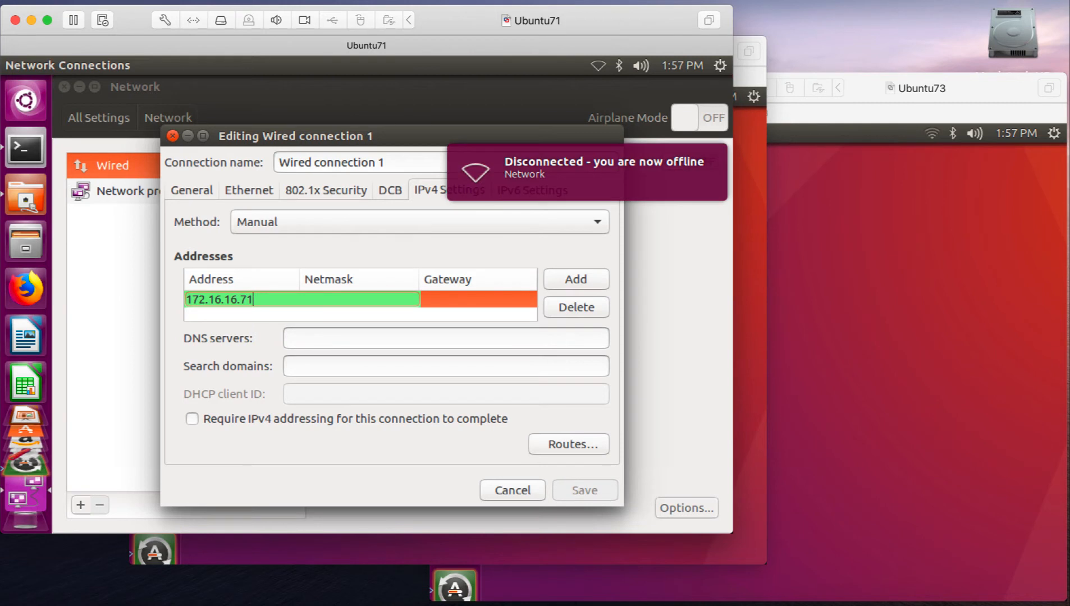
key("Tab")
type("24")
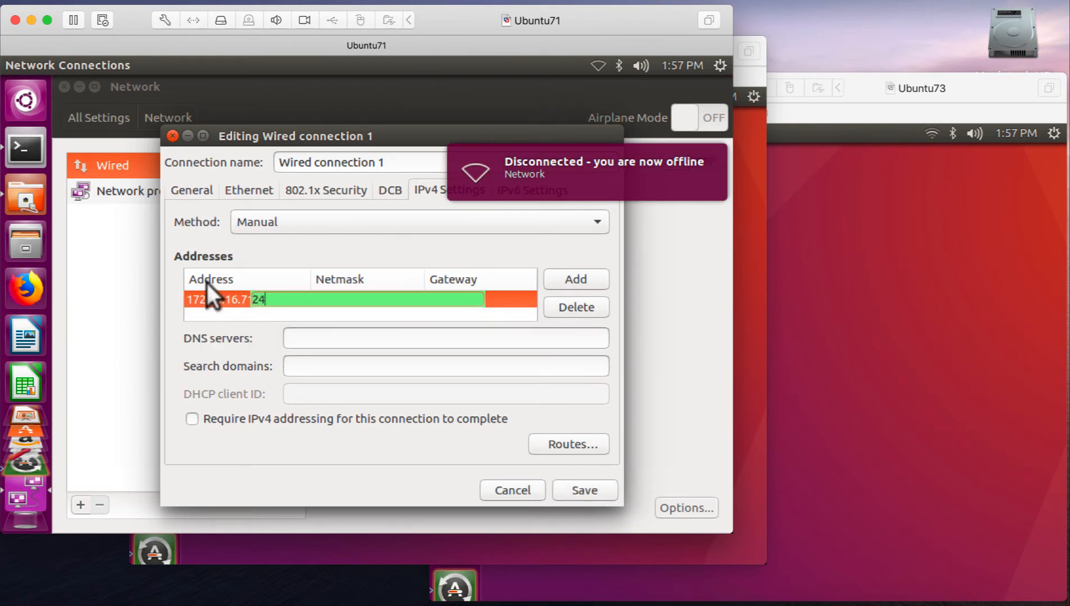
key("Tab")
type("172.16.16")
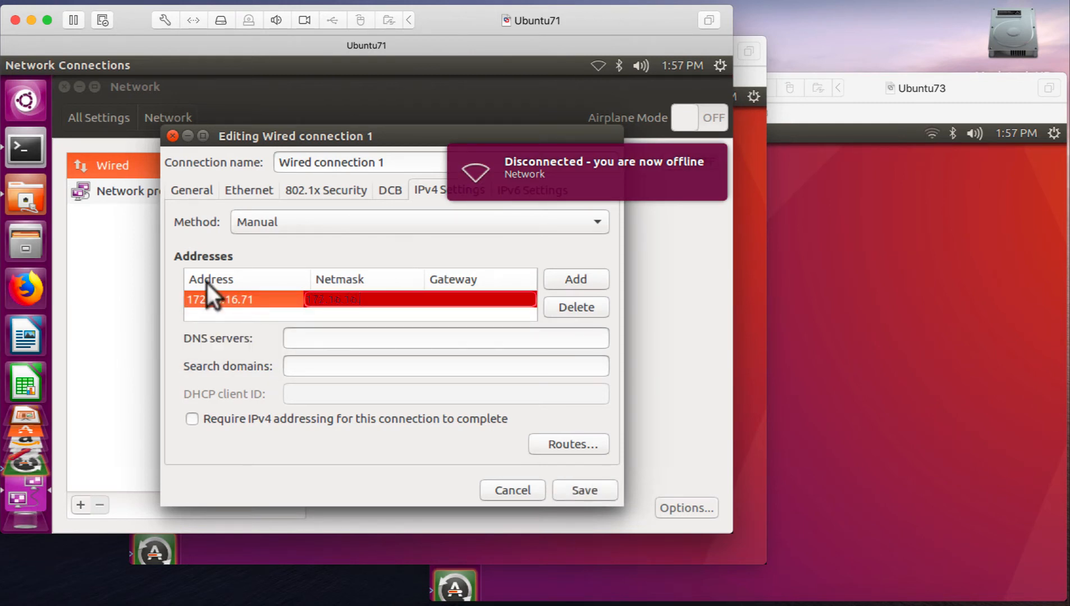
type(".2")
key("Return")
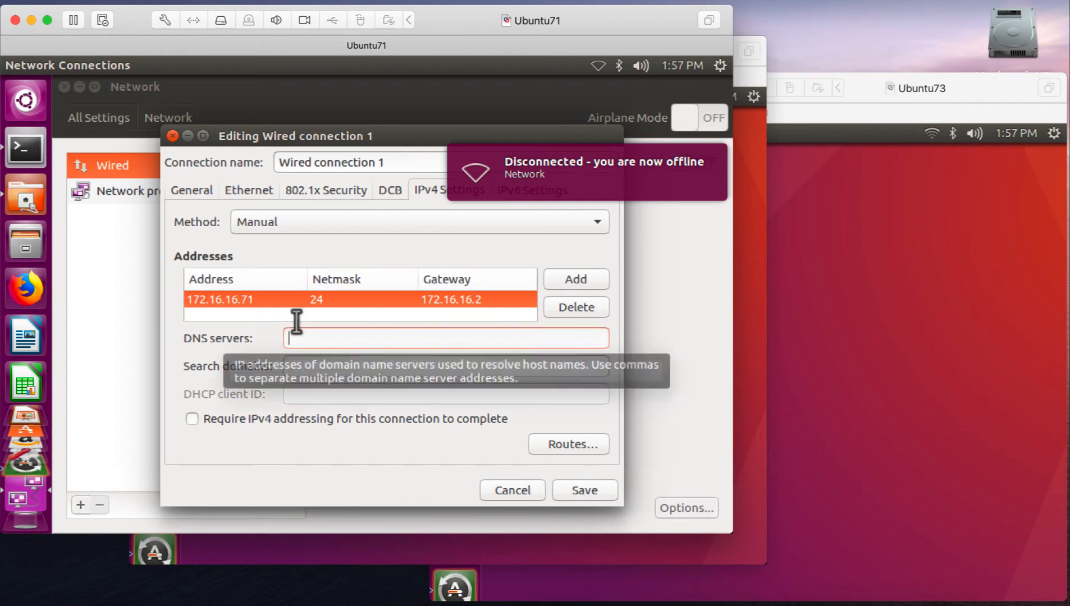
- Set the DNS servers of Ubuntu71's Wired connection 1 to 4.2.2.2 8.8.8.8 and save the connection
type("1")
key("BackSpace")
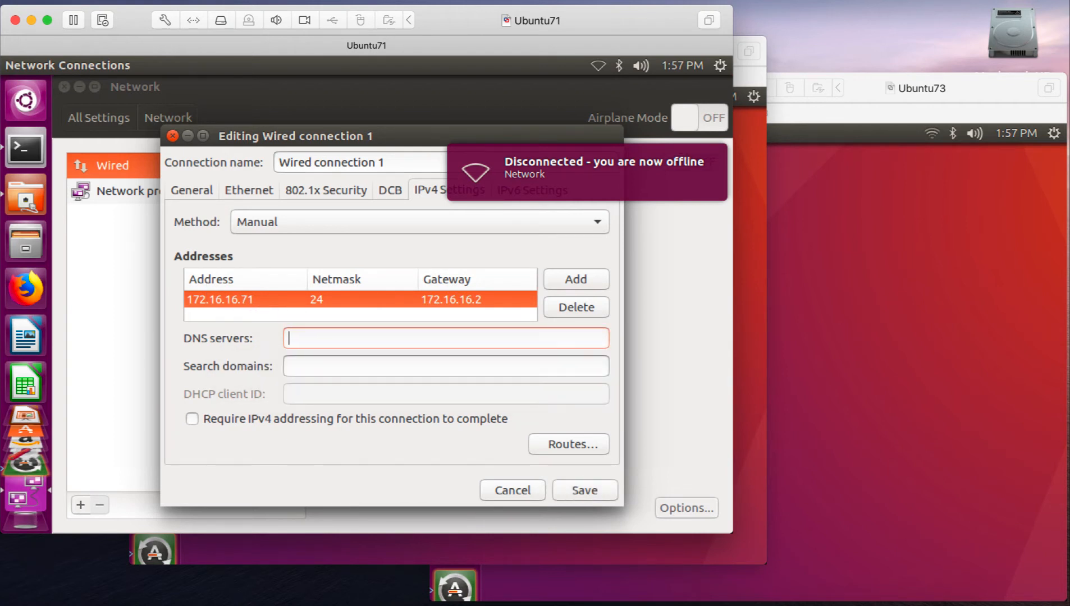
type("4.2.2.2 8")
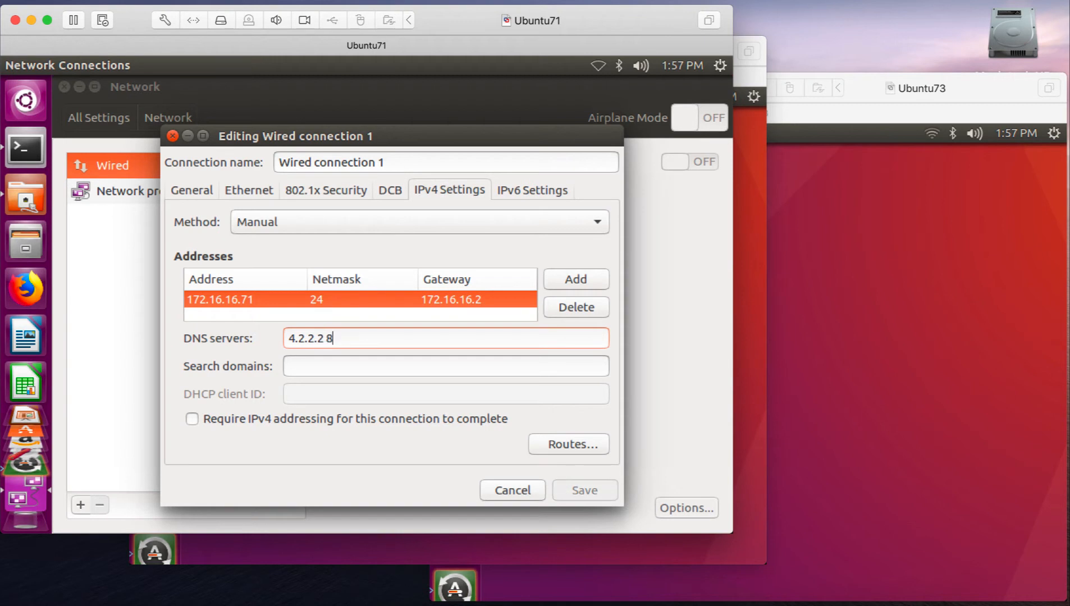
type(".8.8.8")
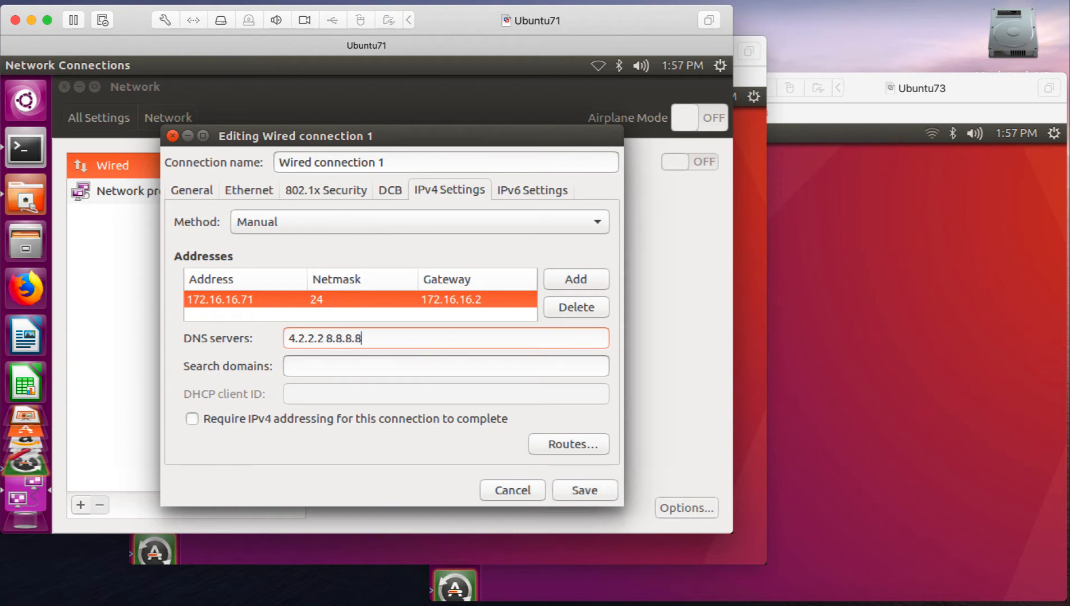
left_click(570, 480)
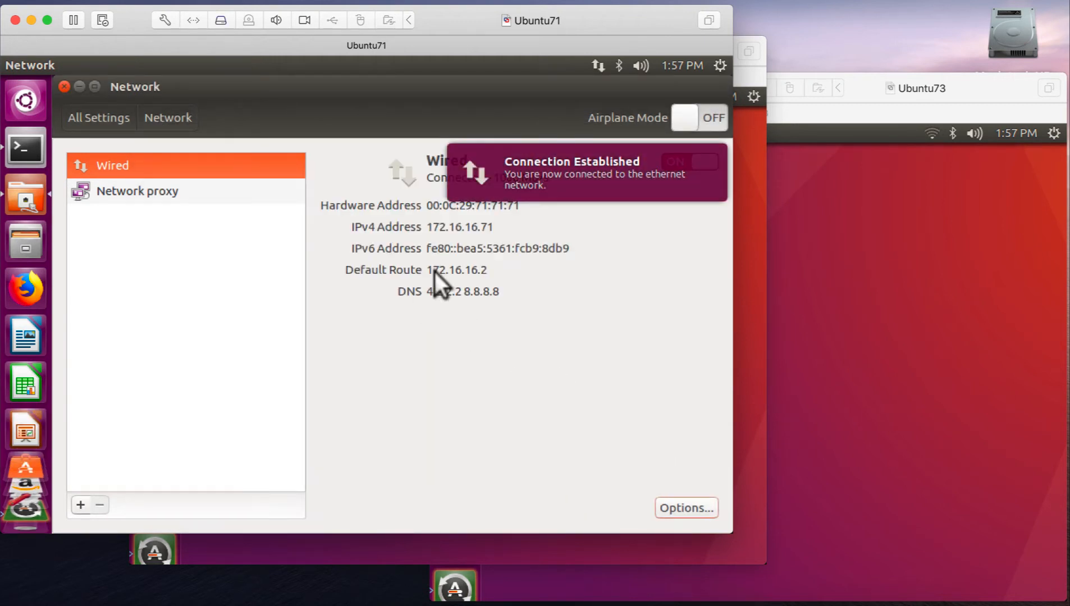
- Check Ubuntu71's IPv4 address and default route in the Network settings, then verify the ens33 address with "ip addr" in Terminal
left_click_drag(426, 227, 495, 227)
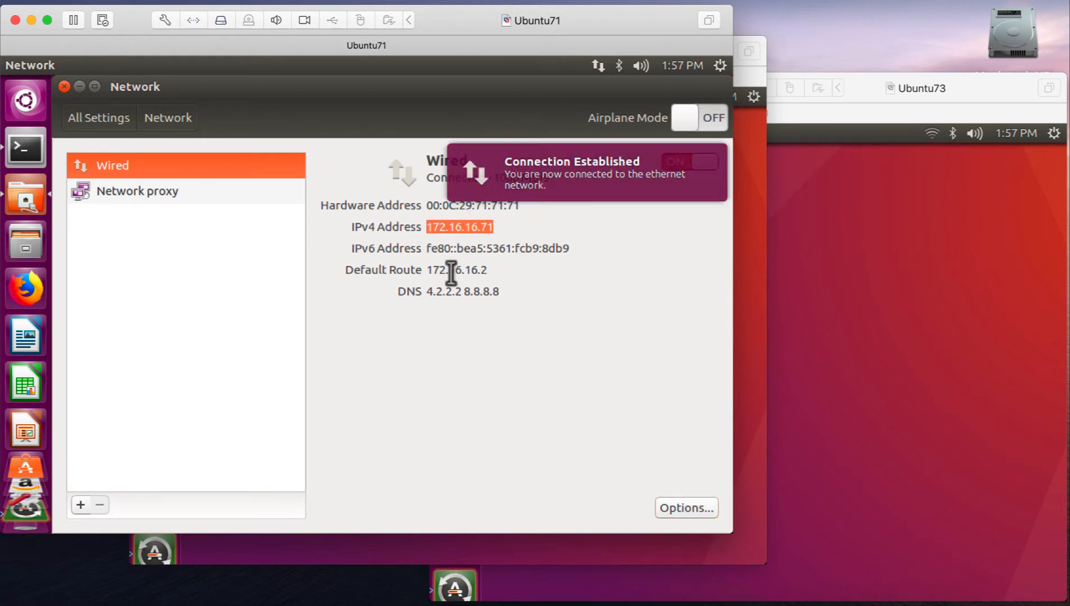
left_click_drag(433, 270, 485, 253)
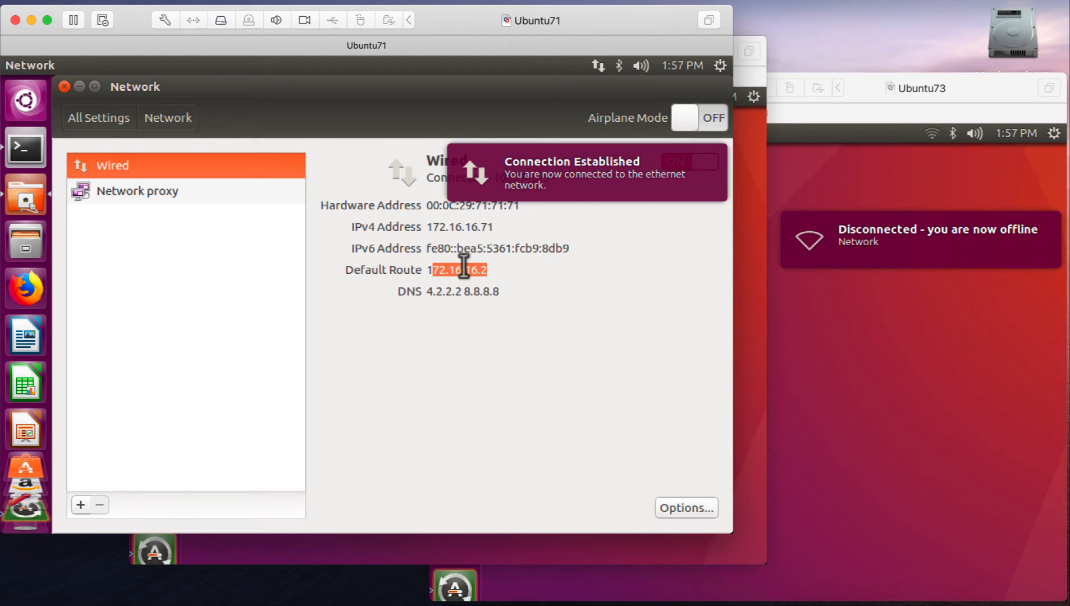
left_click(21, 143)
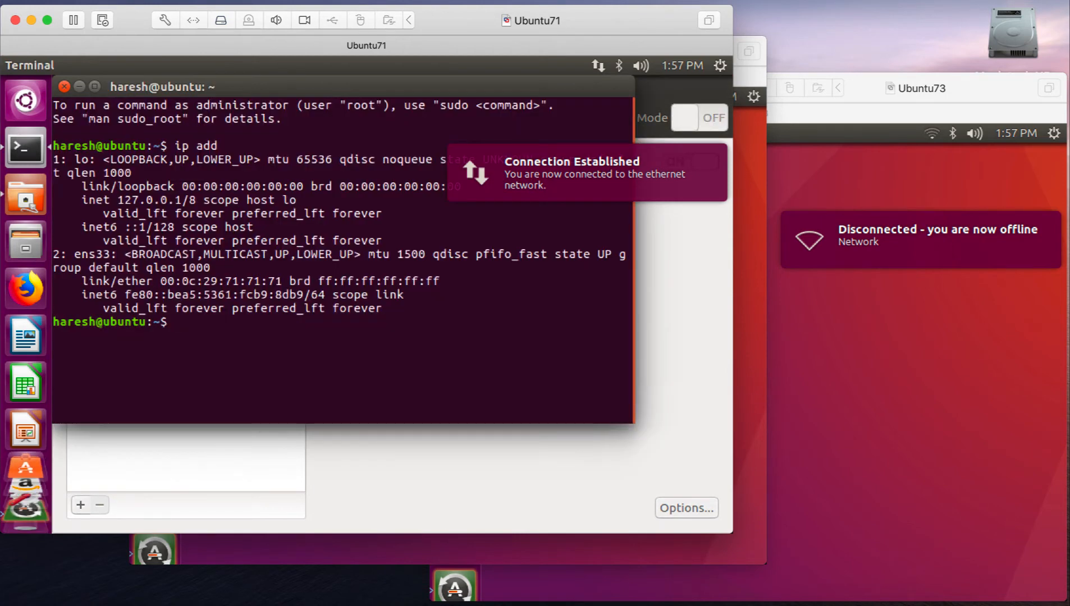
type("ip addr")
key("Return")
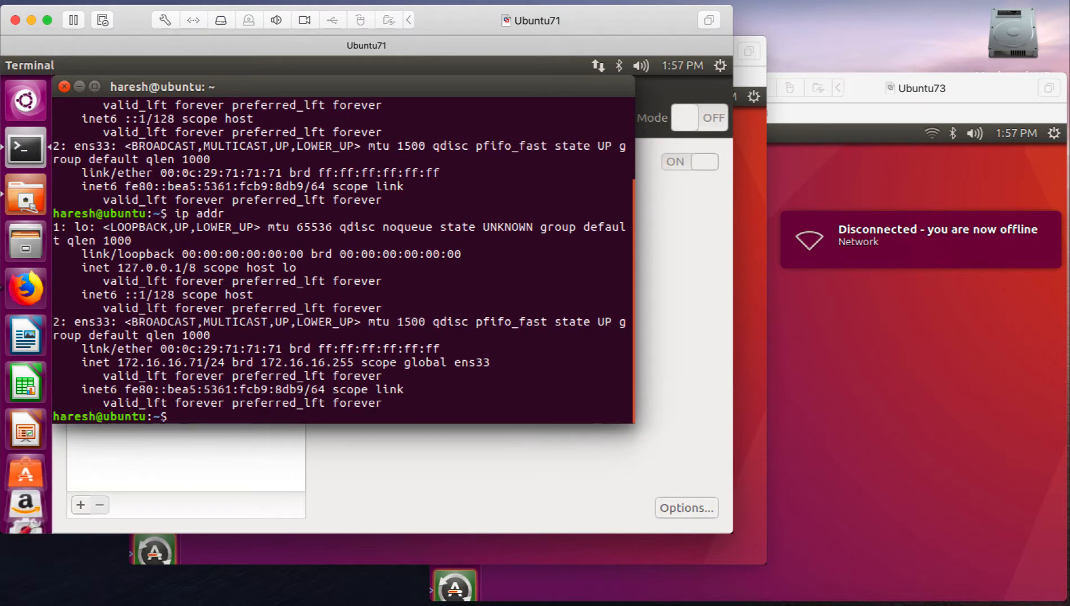
left_click_drag(118, 362, 225, 362)
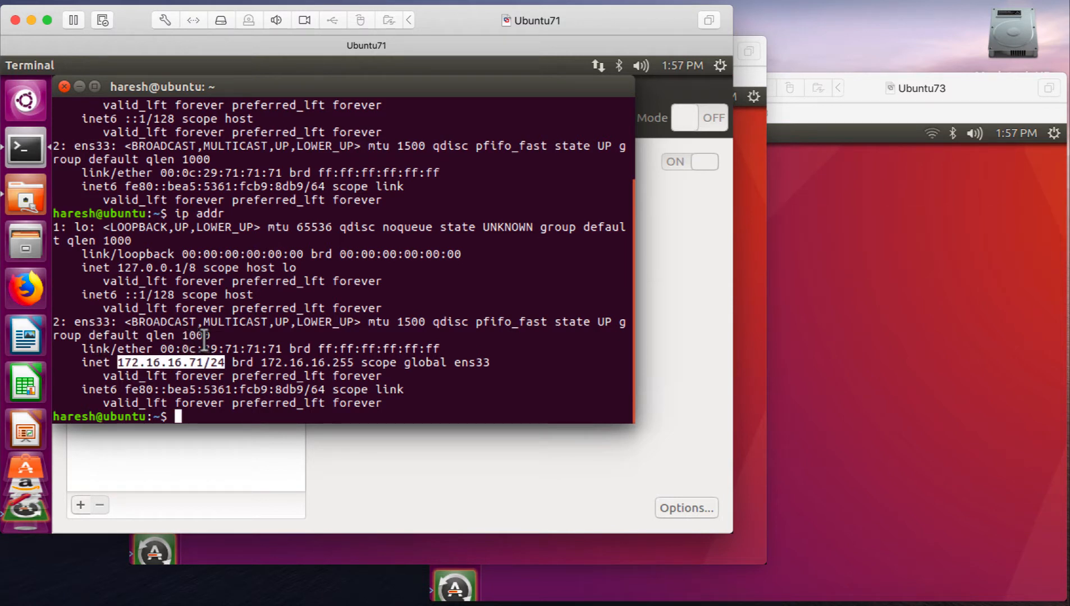
- Test Ubuntu71's connectivity by pinging 4.2.2.2 and google.com in Terminal, stopping each ping after a few replies
left_click(204, 341)
type("ping 4.2")
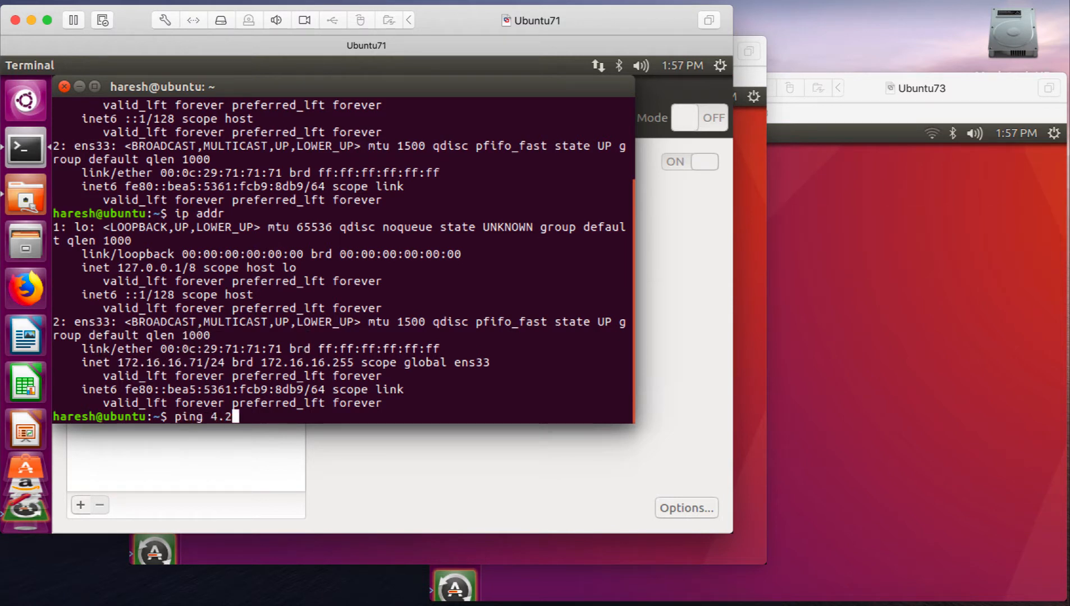
type(".2.2")
key("Return")
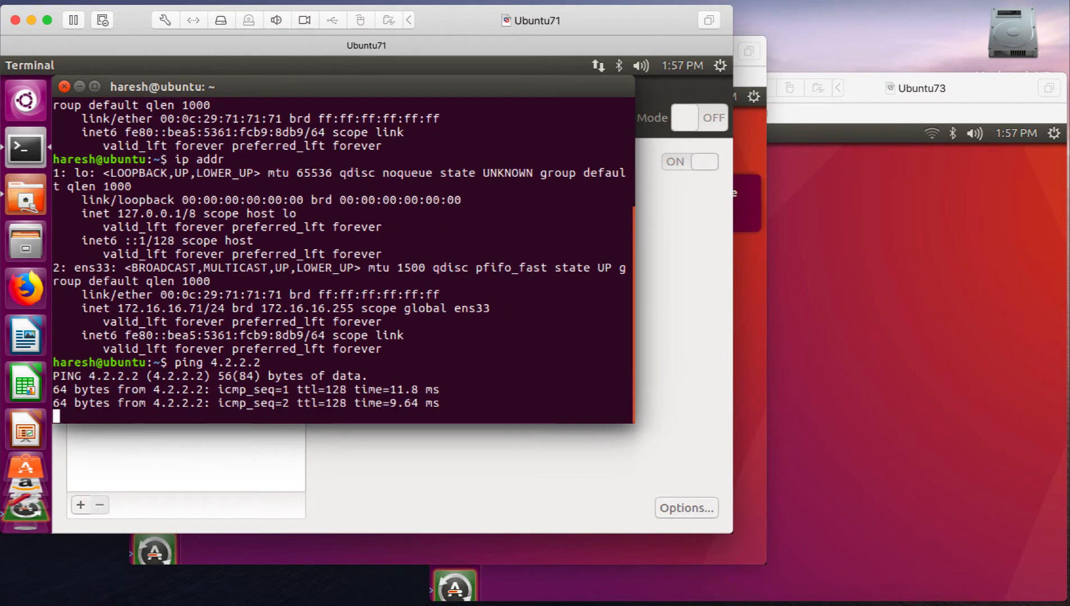
key("ctrl+c")
type("ping ")
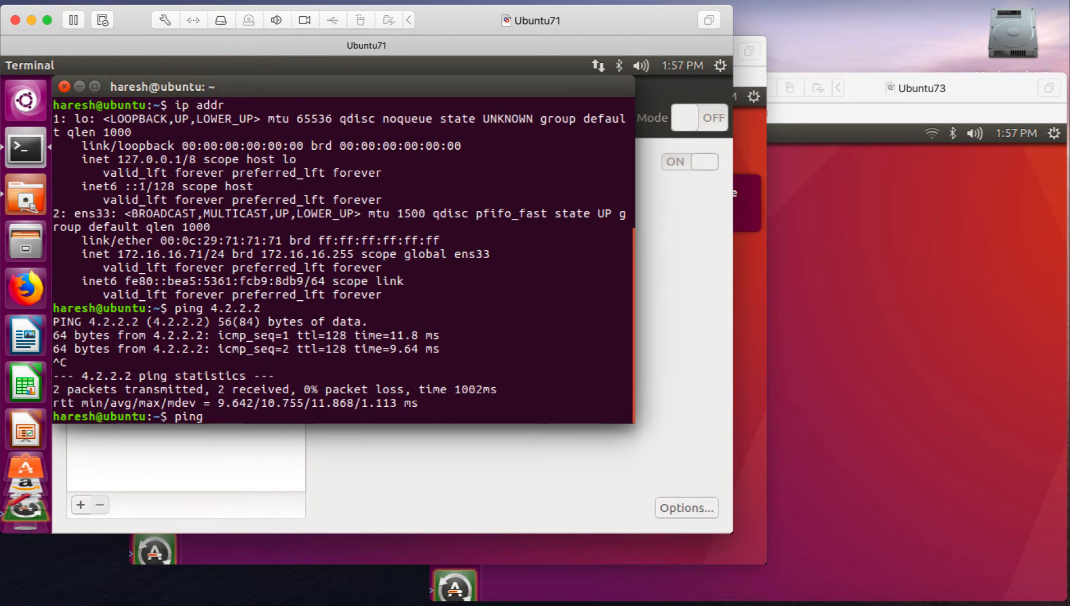
type("google.com")
key("Return")
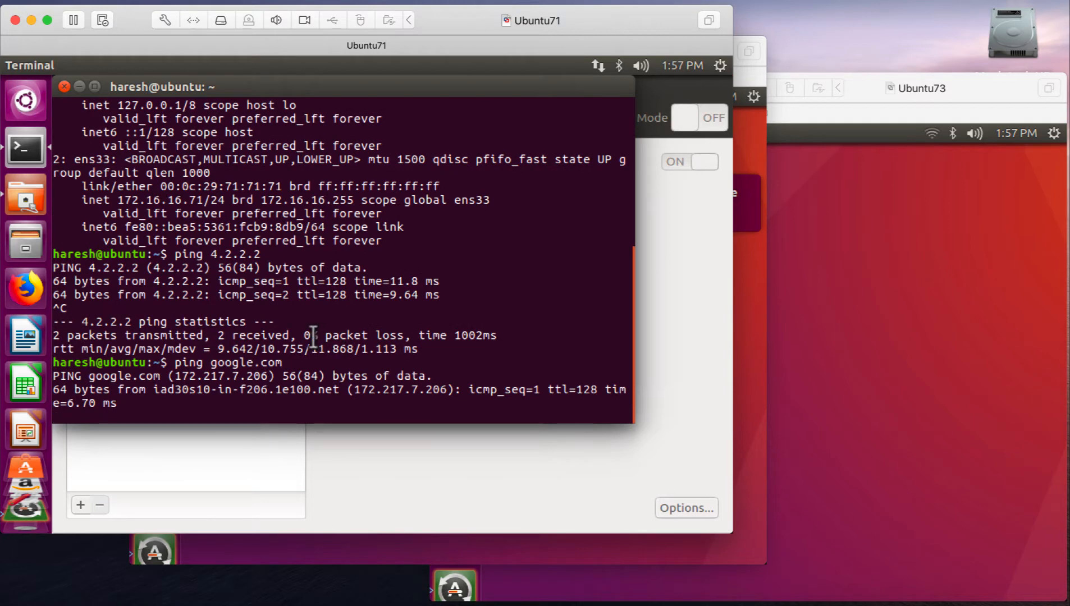
key("ctrl+c")
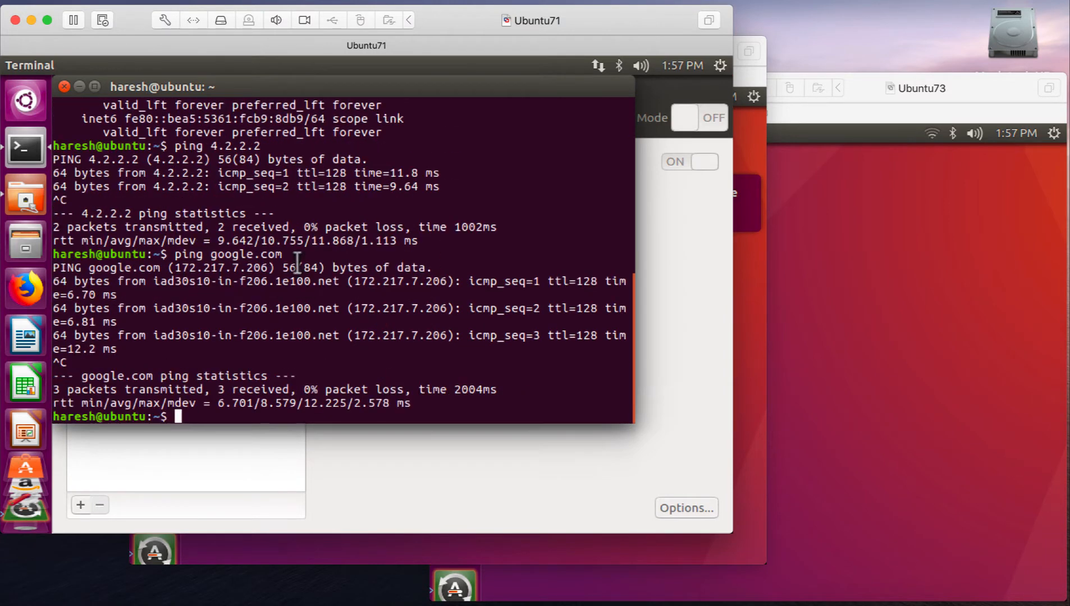
- Bring the Ubuntu72 window to the front, shifted further away from Ubuntu71, and pin Terminal to its launcher
left_click(759, 281)
left_click_drag(658, 50, 731, 47)
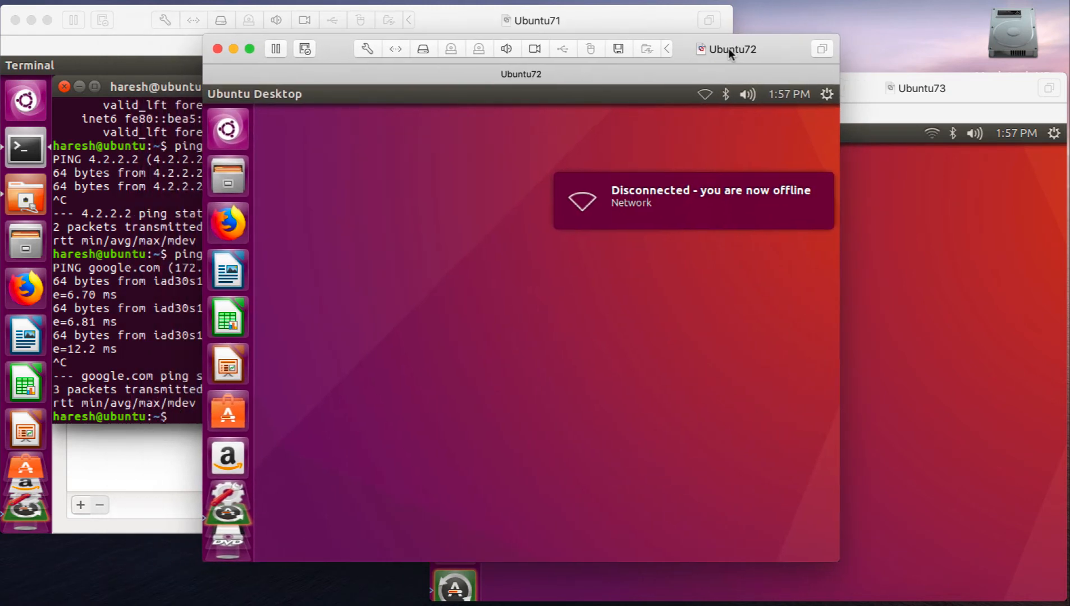
left_click(225, 128)
type("term")
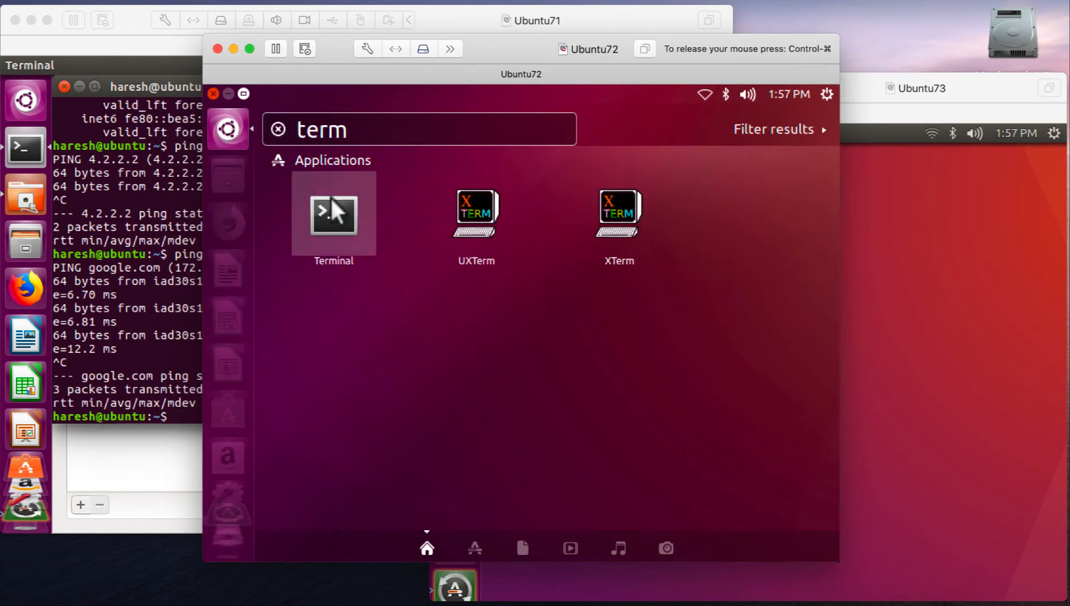
left_click_drag(335, 213, 228, 176)
- Search Ubuntu72's applications for "net", pin Network to the launcher and open the Network settings
double_click(334, 131)
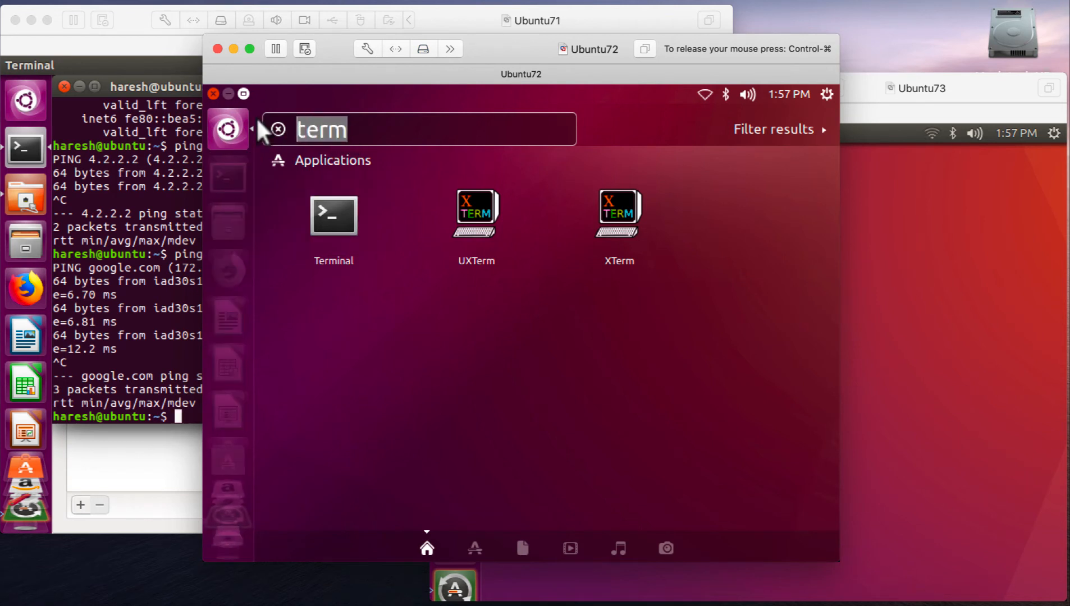
type("net")
left_click_drag(315, 179, 215, 229)
left_click(212, 221)
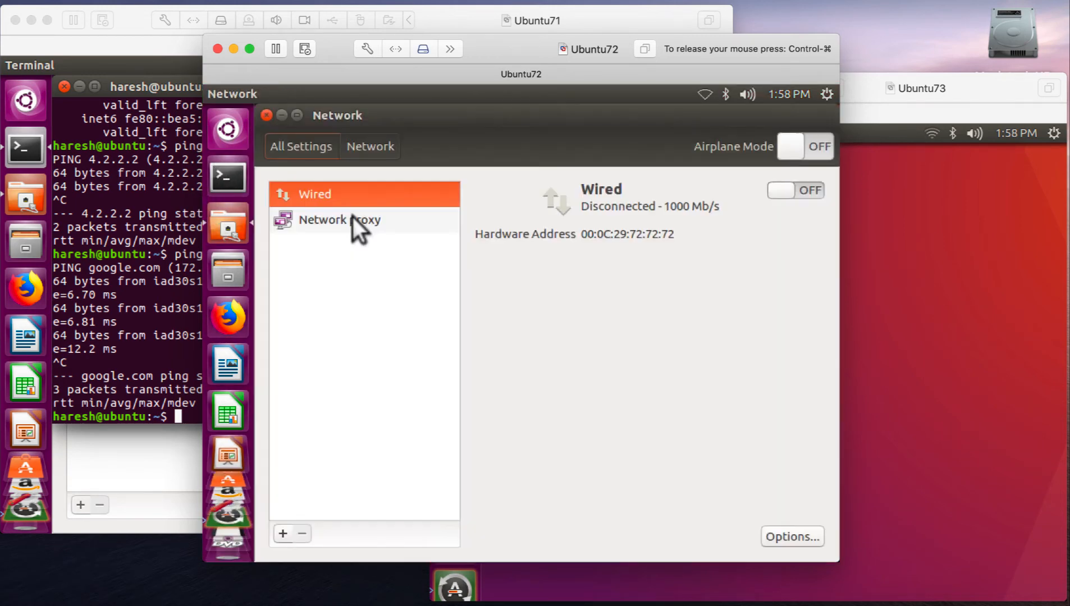
- Open the options of Ubuntu72's wired connection and set its IPv4 method to Manual
left_click(772, 533)
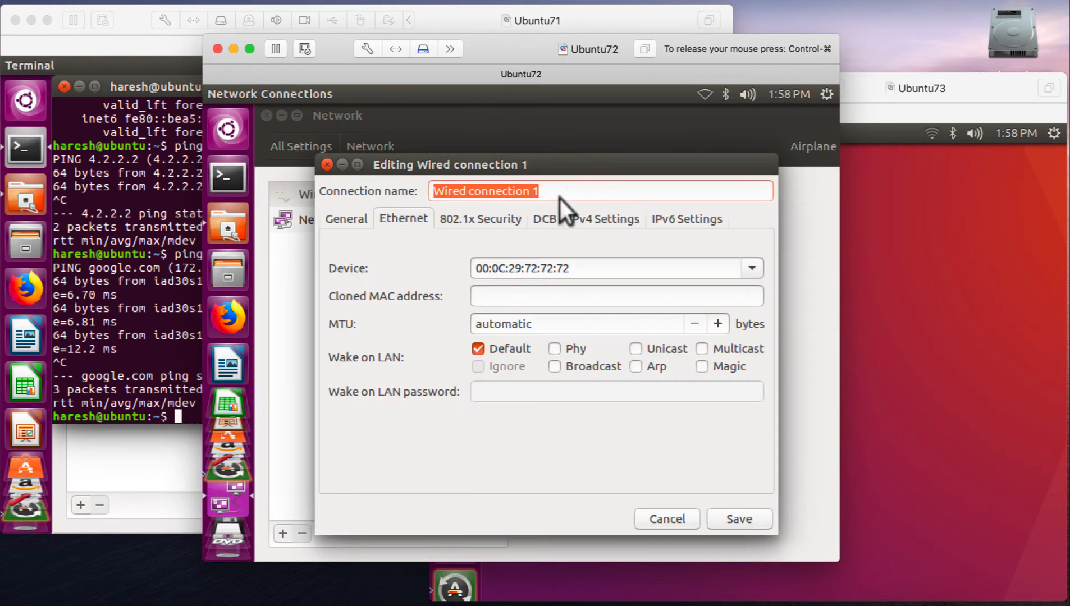
left_click(589, 213)
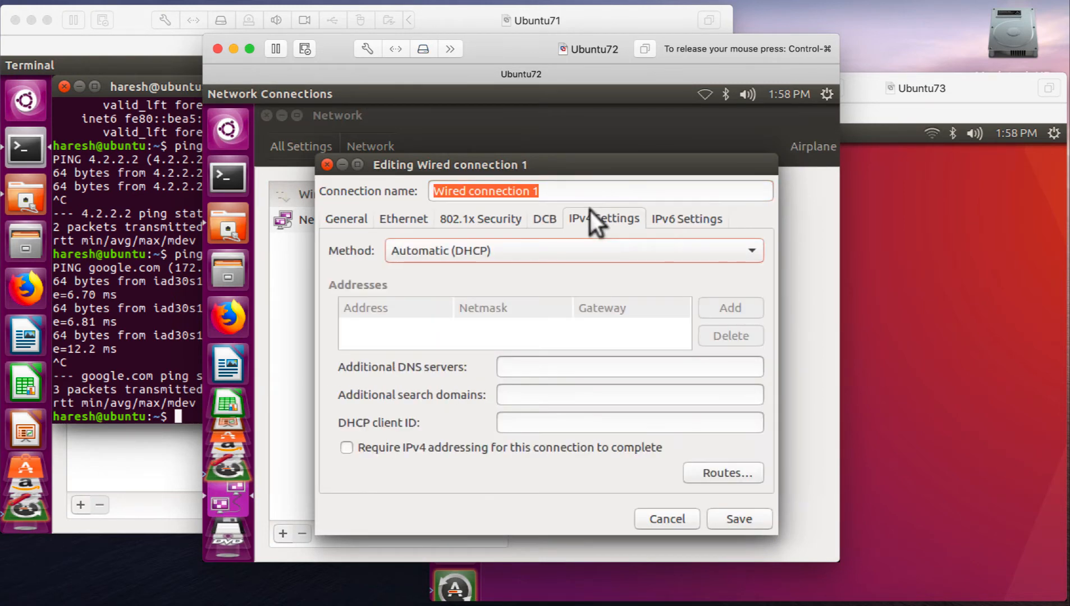
left_click(432, 250)
left_click(422, 284)
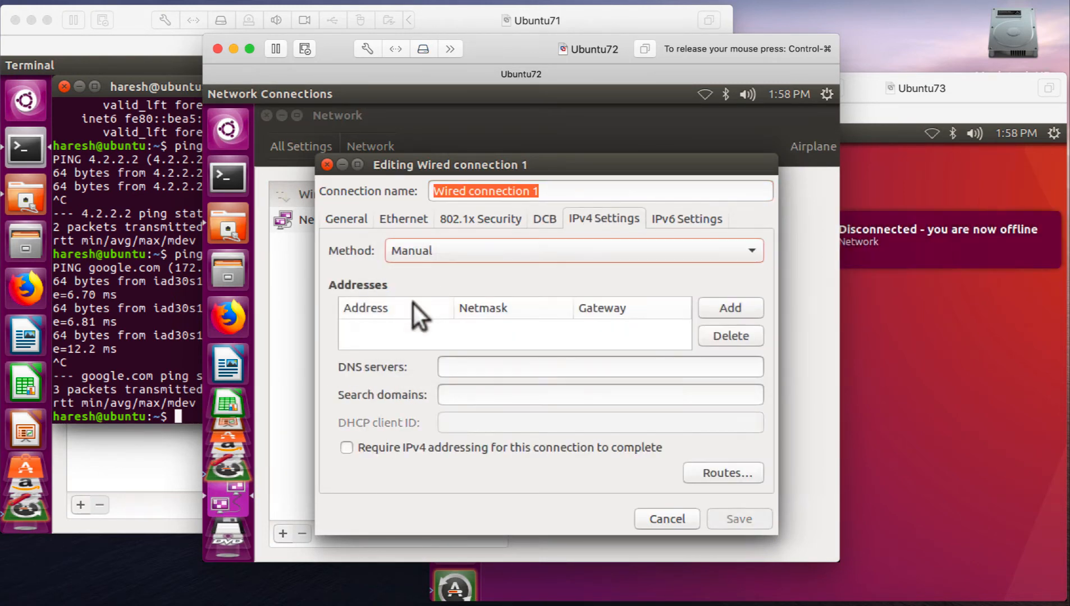
- Add the address 172.16.16.72 with netmask 24 and gateway 172.16.16.2 to Ubuntu72's Wired connection 1
left_click(710, 303)
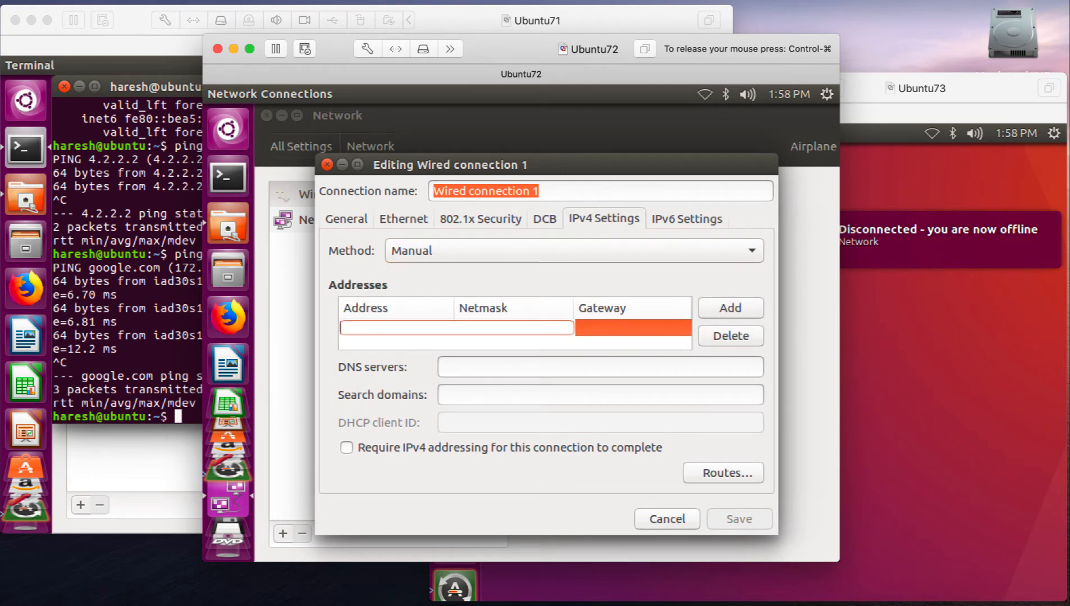
type("172.16.16.72")
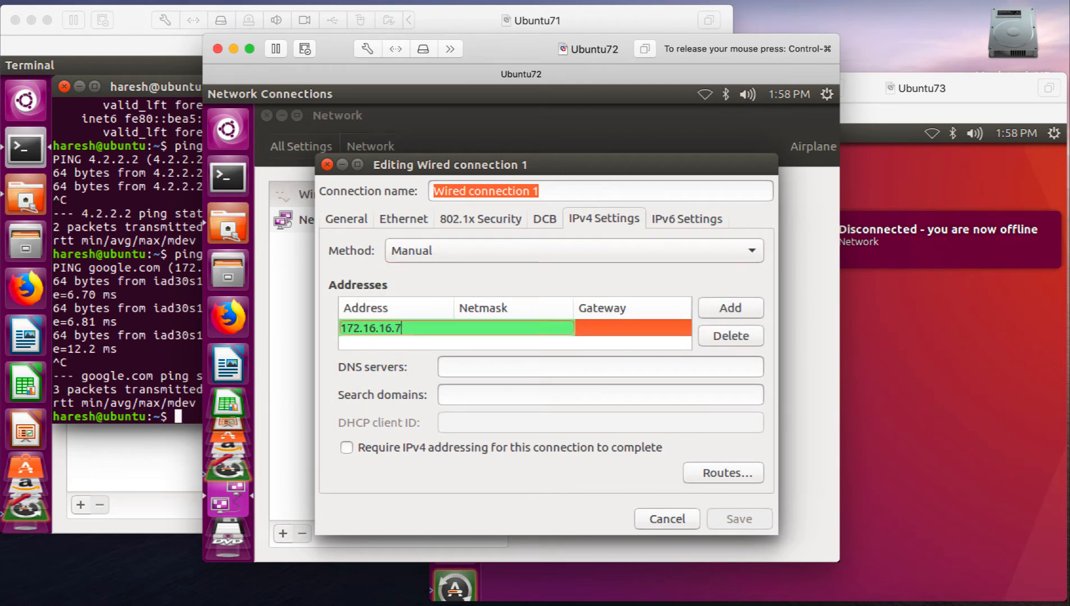
key("Tab")
type("24")
key("Tab")
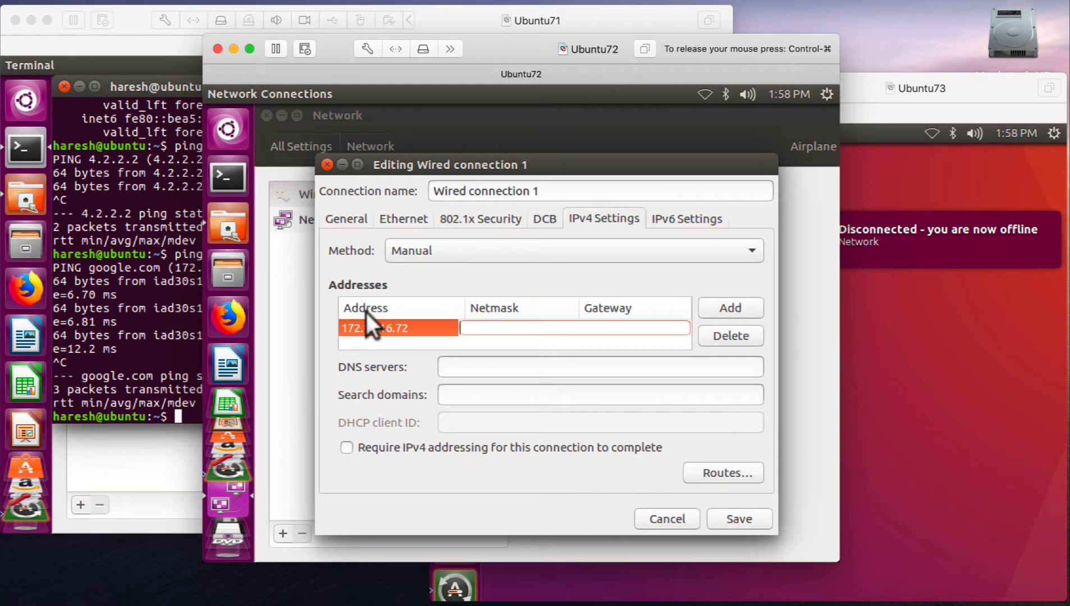
type("172.16.16")
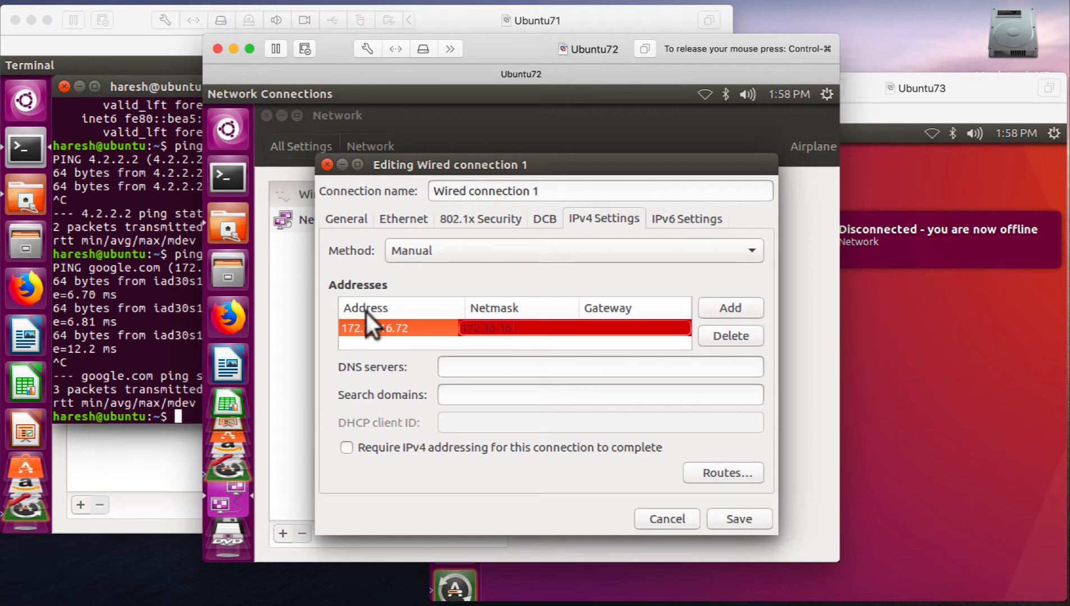
type(".2")
key("Tab")
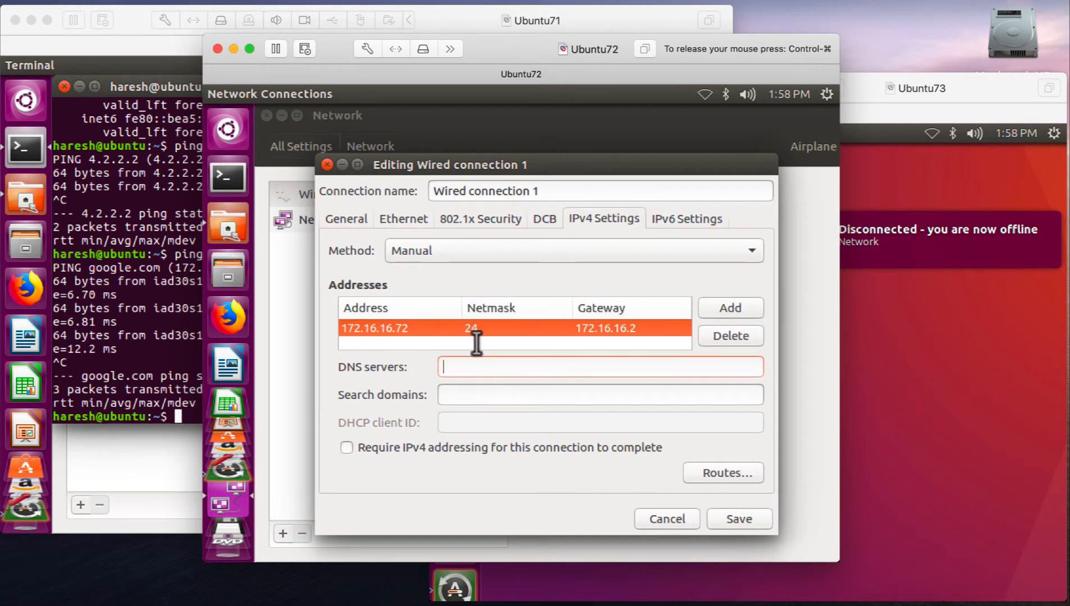
- Enter 4.2.2.2 8.8.8.8 as Ubuntu72's DNS servers and save the wired connection
type("4.2.2.2")
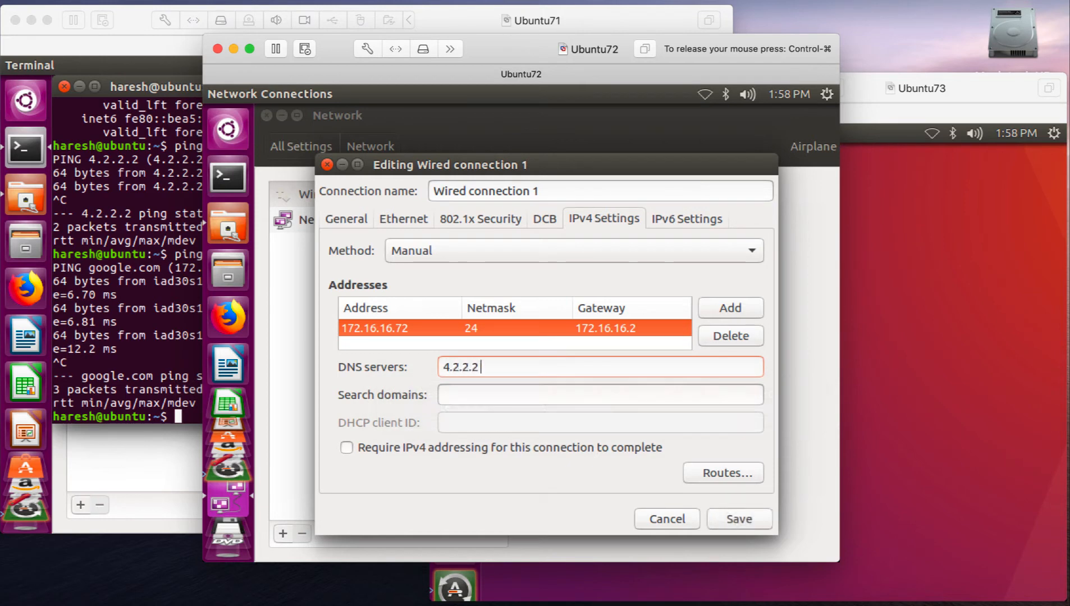
type(" 8.8.8.8")
left_click(728, 508)
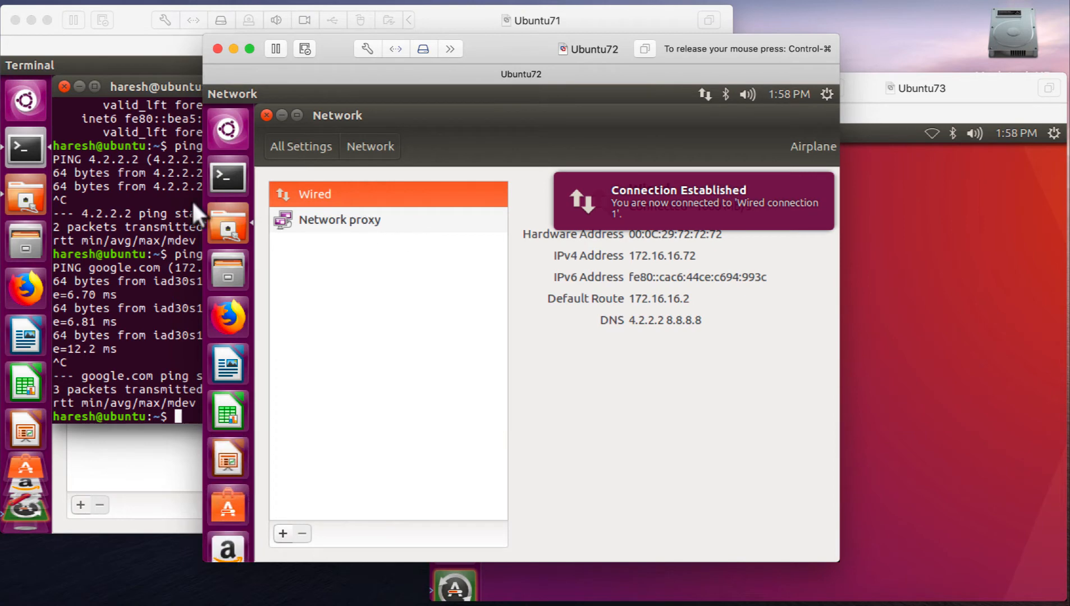
- Run "ip addr" in Ubuntu72's Terminal and check the last octet of the ens33 IP address and its MAC address
left_click(227, 176)
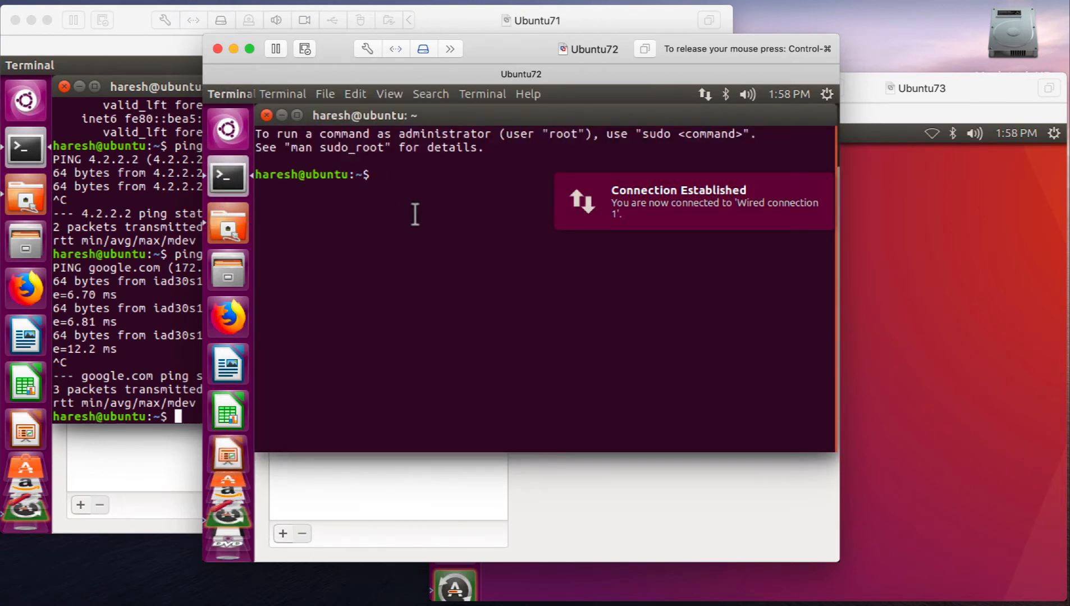
type("ip addr")
key("Return")
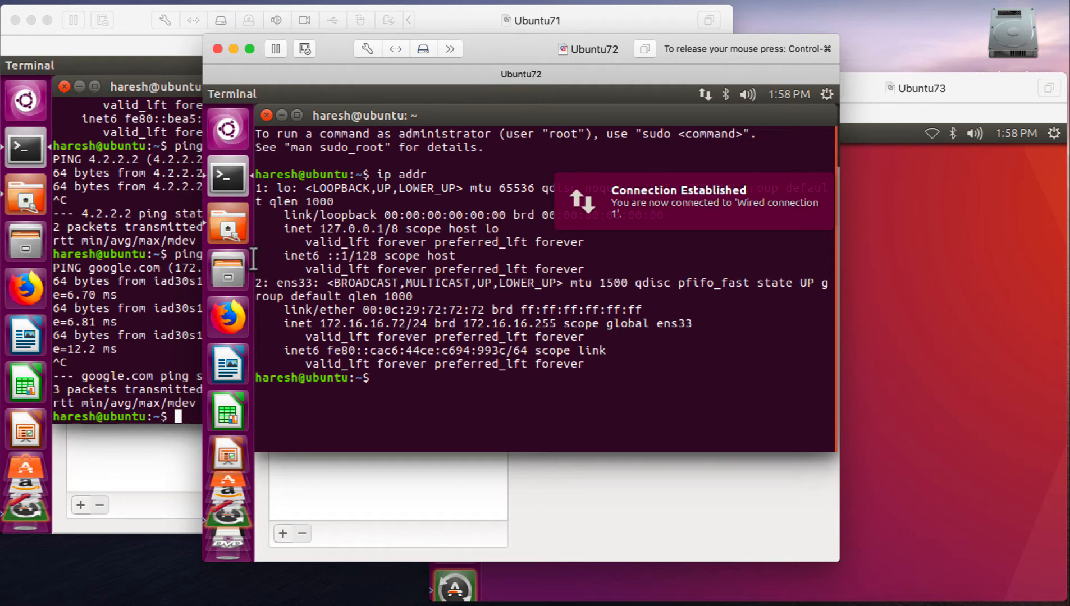
double_click(398, 323)
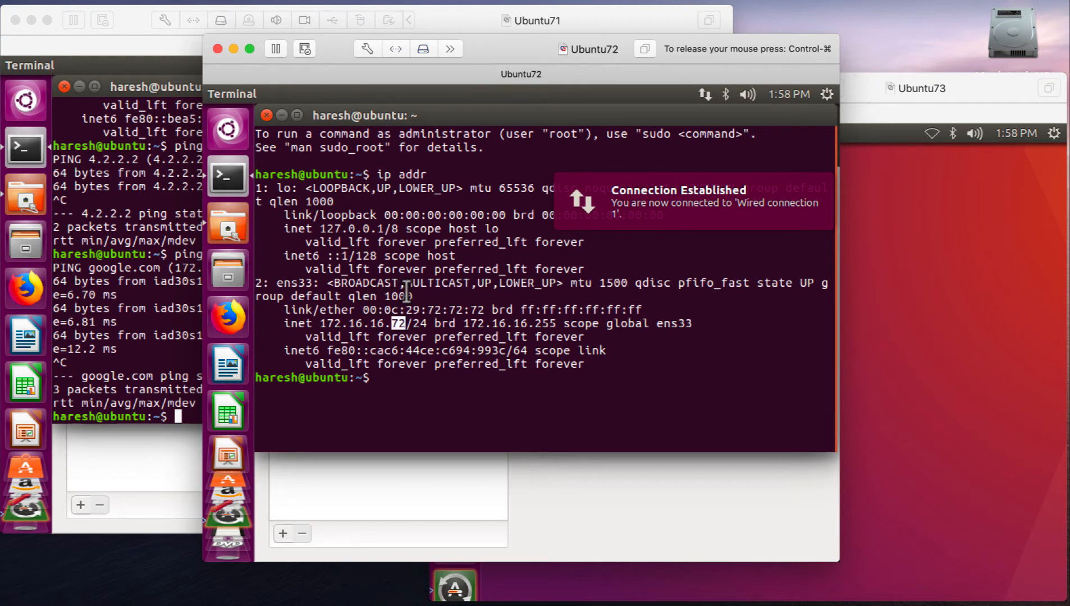
left_click_drag(427, 310, 491, 310)
left_click(464, 285)
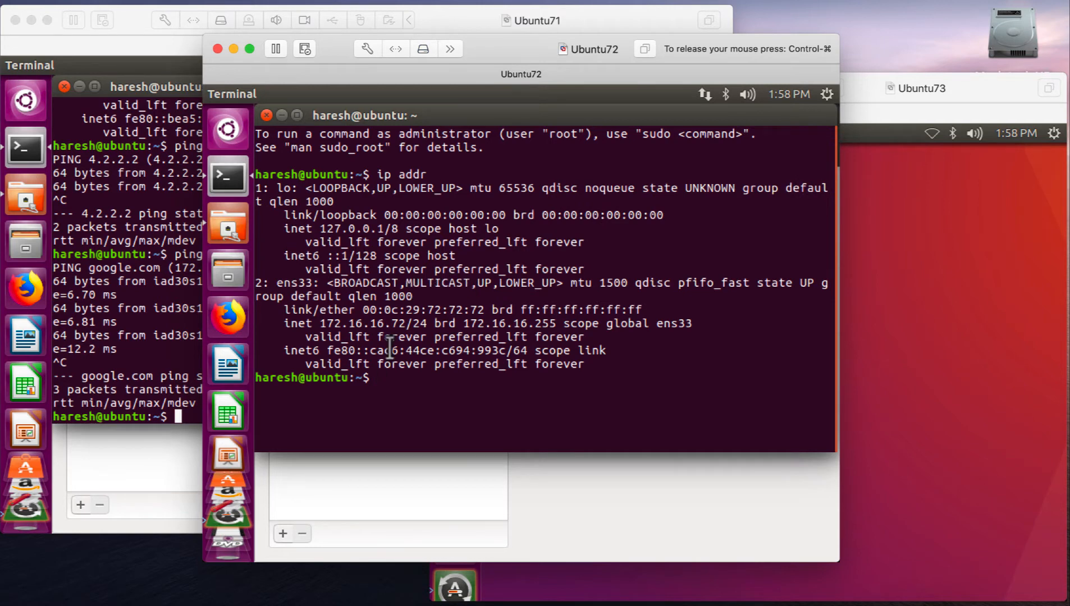
- Ping google.com from Ubuntu72's Terminal and stop the ping after a few replies
type("ping google.com")
key("Return")
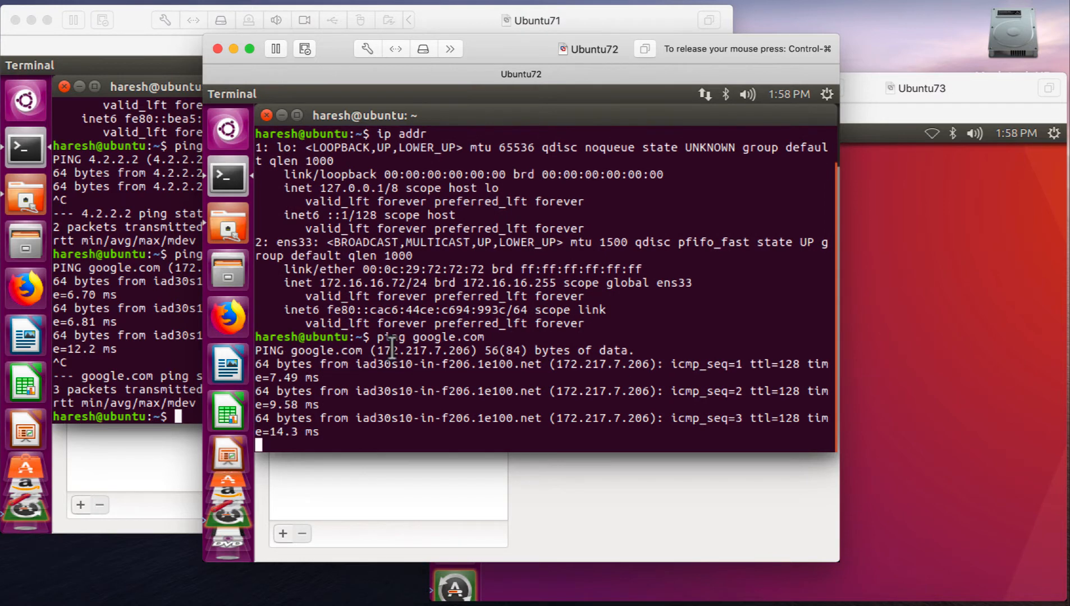
key("ctrl+c")
- Release the pointer from Ubuntu72, bring the Ubuntu73 window to the front and move it slightly up
key("ctrl+super")
left_click(914, 218)
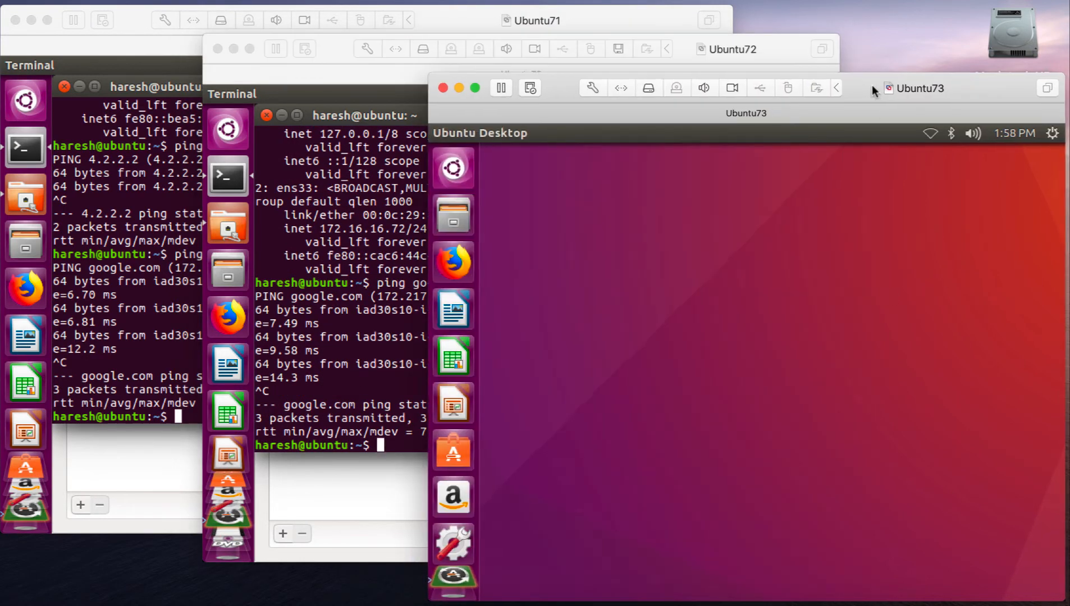
left_click_drag(872, 84, 860, 73)
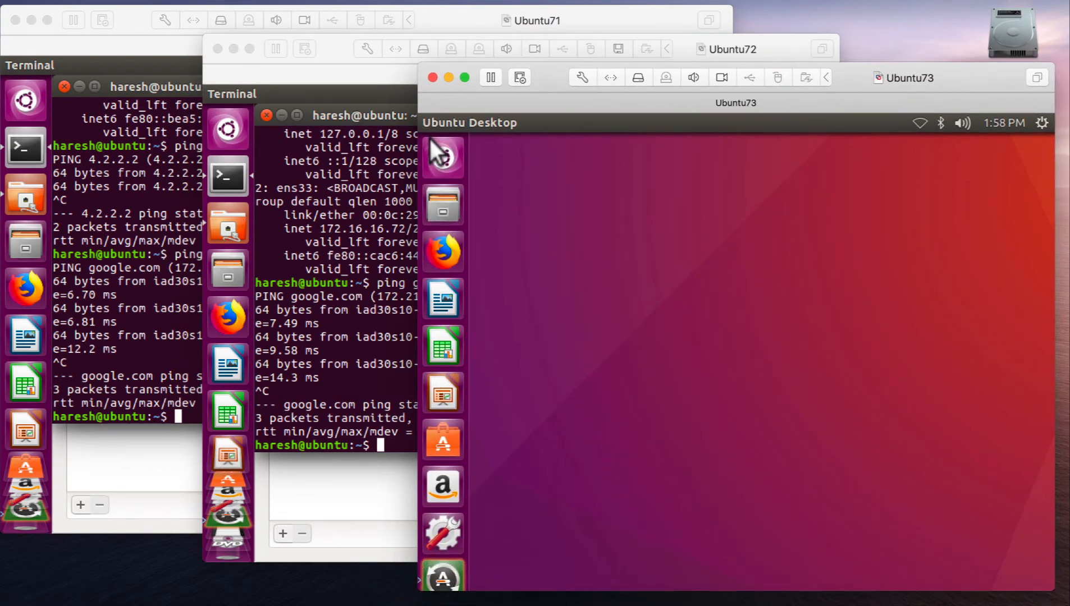
- Open Terminal and the Network settings in Ubuntu73
left_click(431, 139)
type("term")
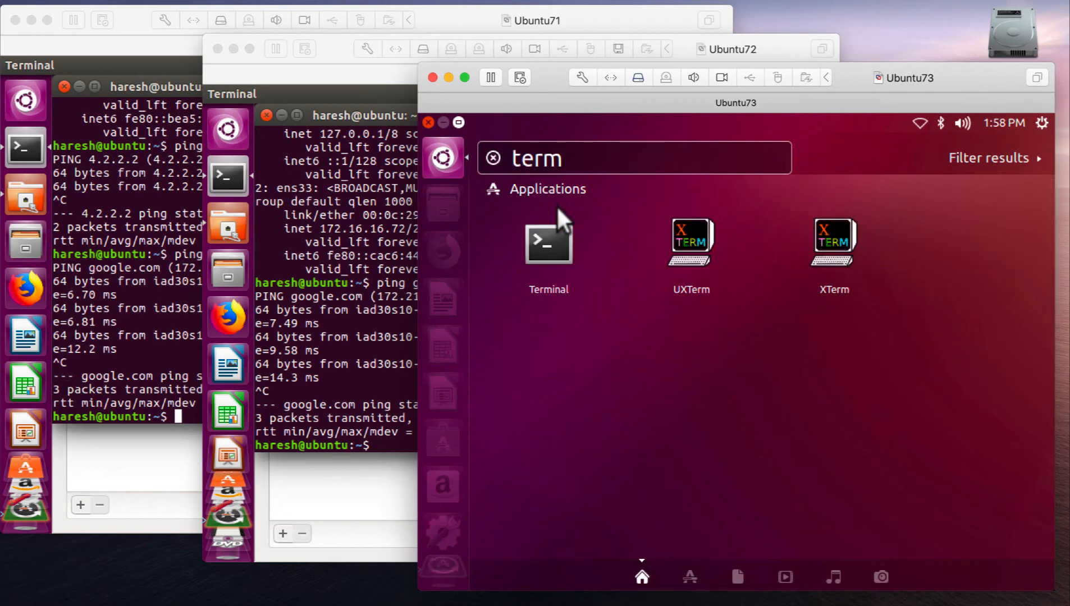
left_click(548, 243)
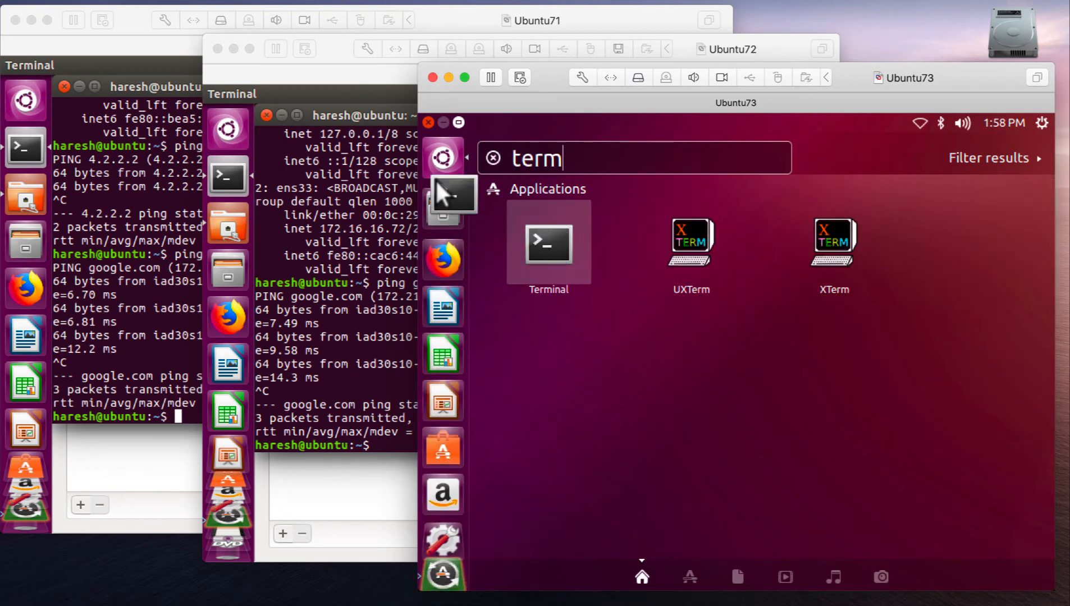
double_click(508, 158)
type("net")
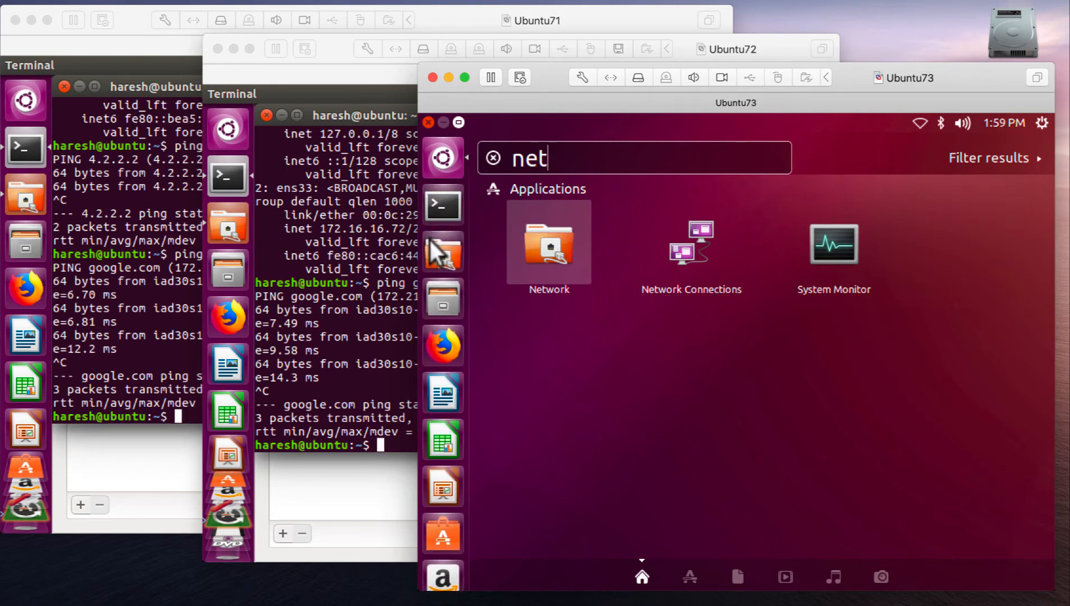
key("Return")
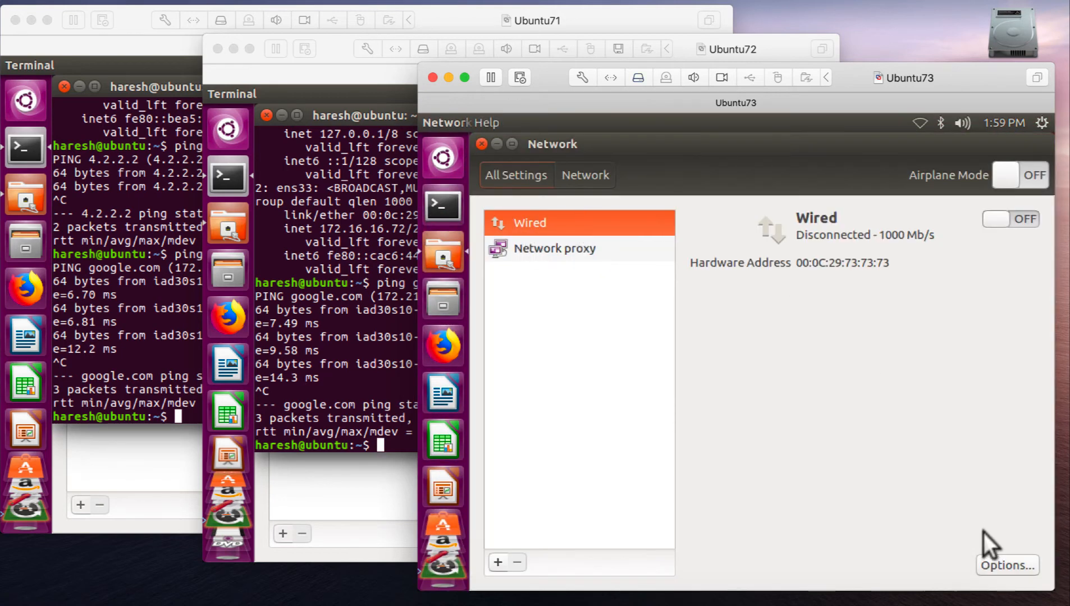
- Set Ubuntu73's wired connection to manual IPv4 with address 172.16.16.73, netmask 24 and gateway 172.16.16.2
left_click(989, 561)
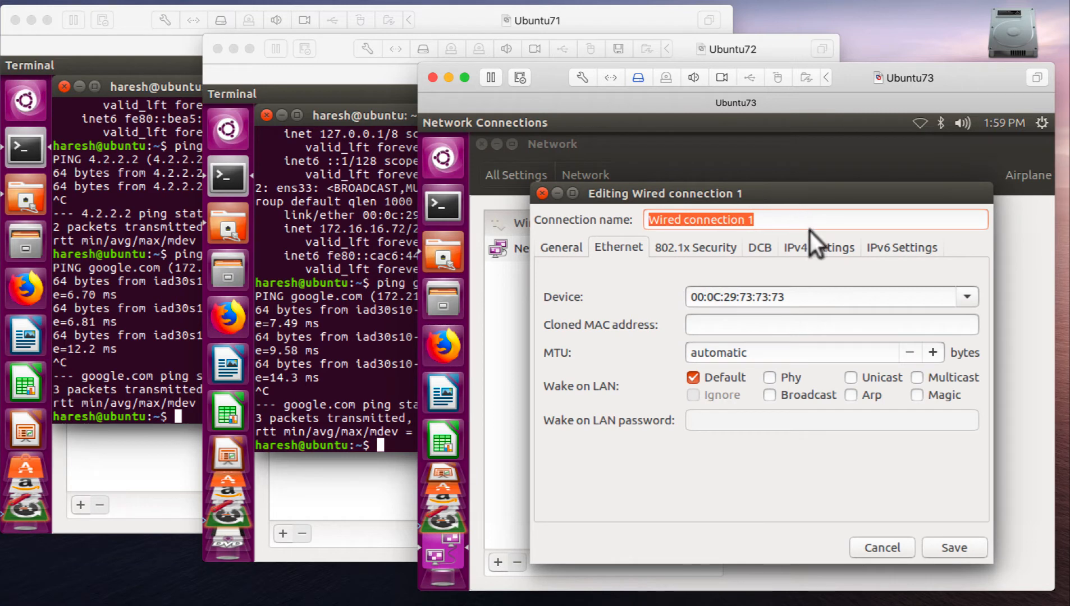
left_click(811, 243)
left_click(695, 276)
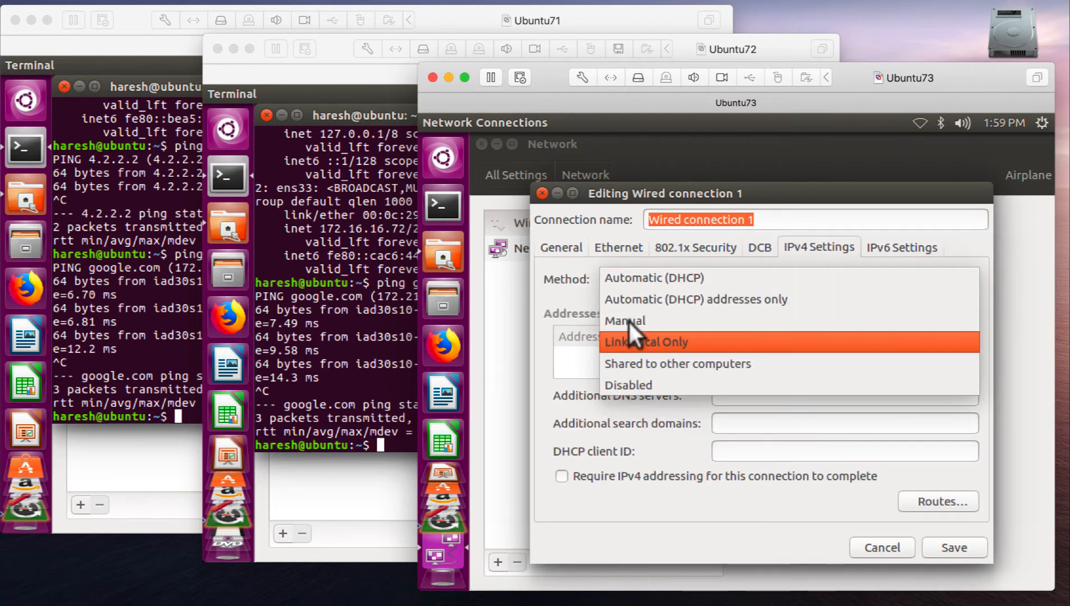
left_click(626, 322)
left_click(974, 335)
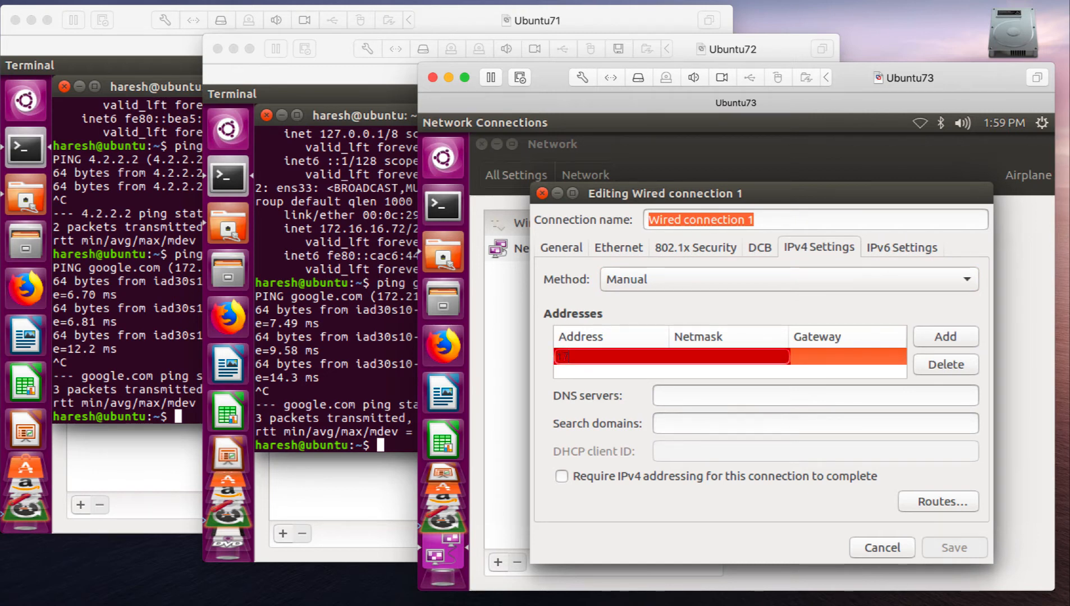
type("172.16.16.73")
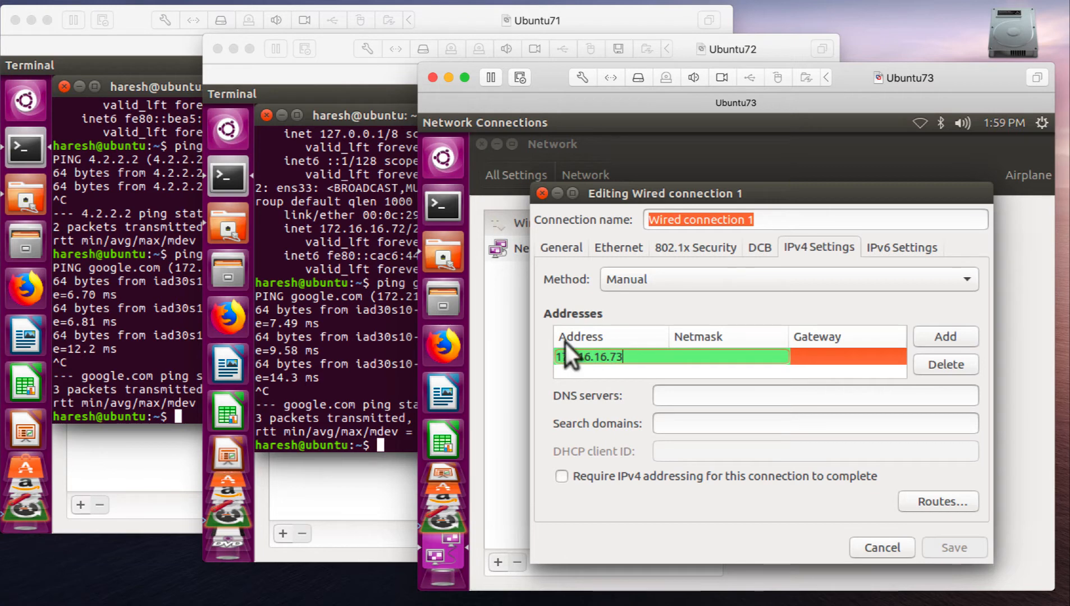
key("Tab")
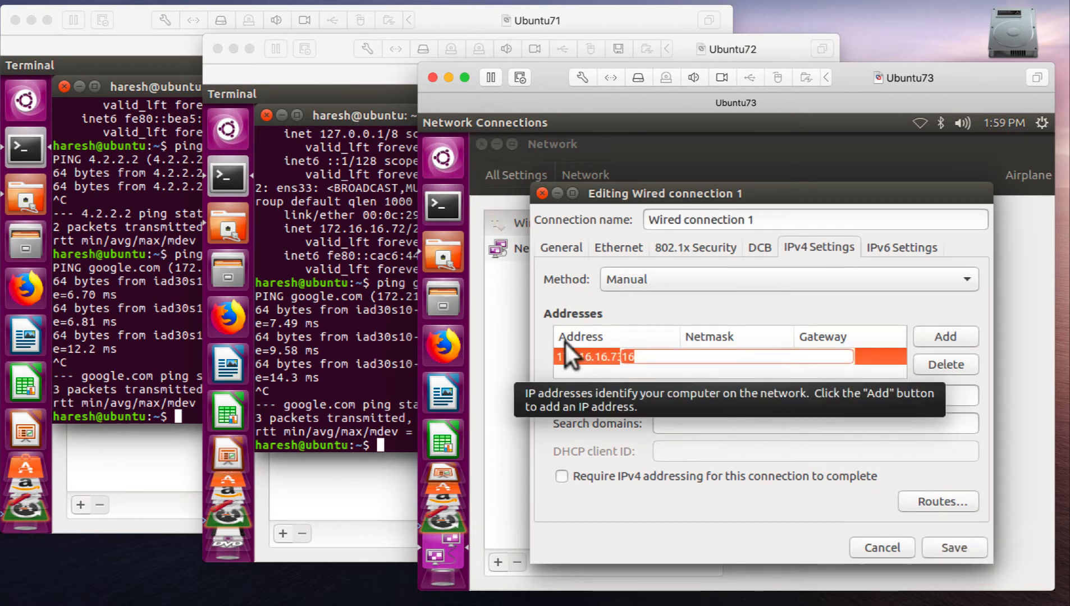
type("25")
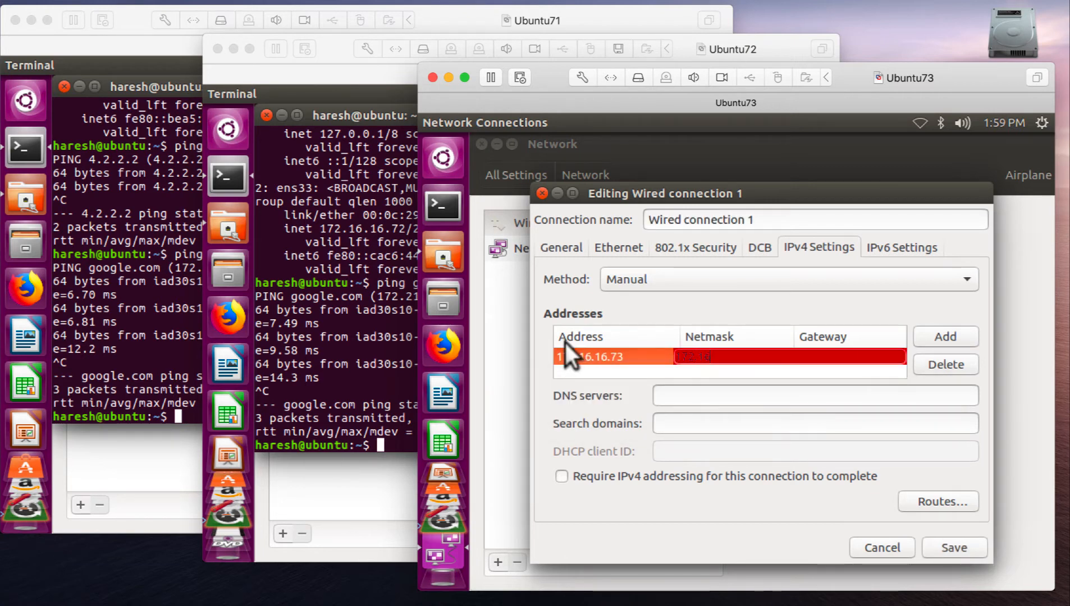
type("2.16.16.2")
key("Tab")
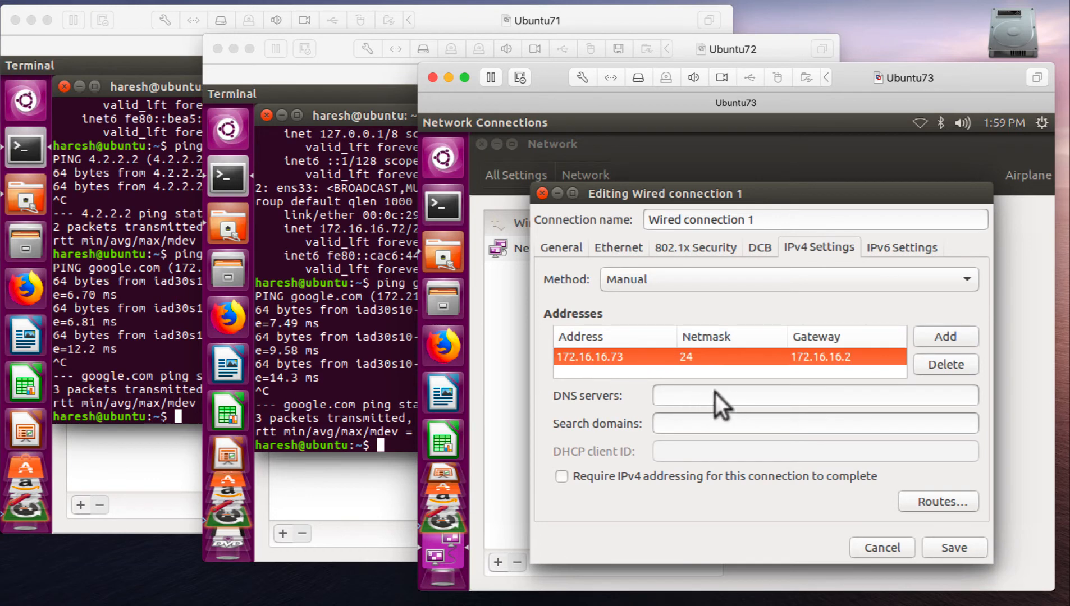
- Enter 4.2.2.2 8.8.8.8 as Ubuntu73's DNS servers and save the wired connection
left_click(716, 393)
type("4.2.2.2")
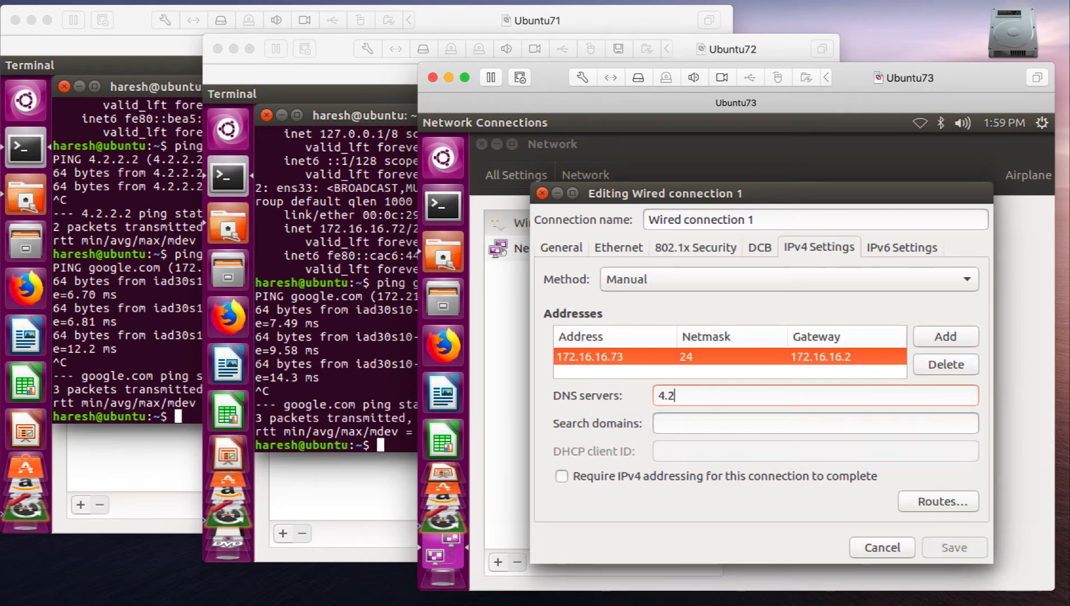
type(" 8.8.8.8")
left_click(948, 545)
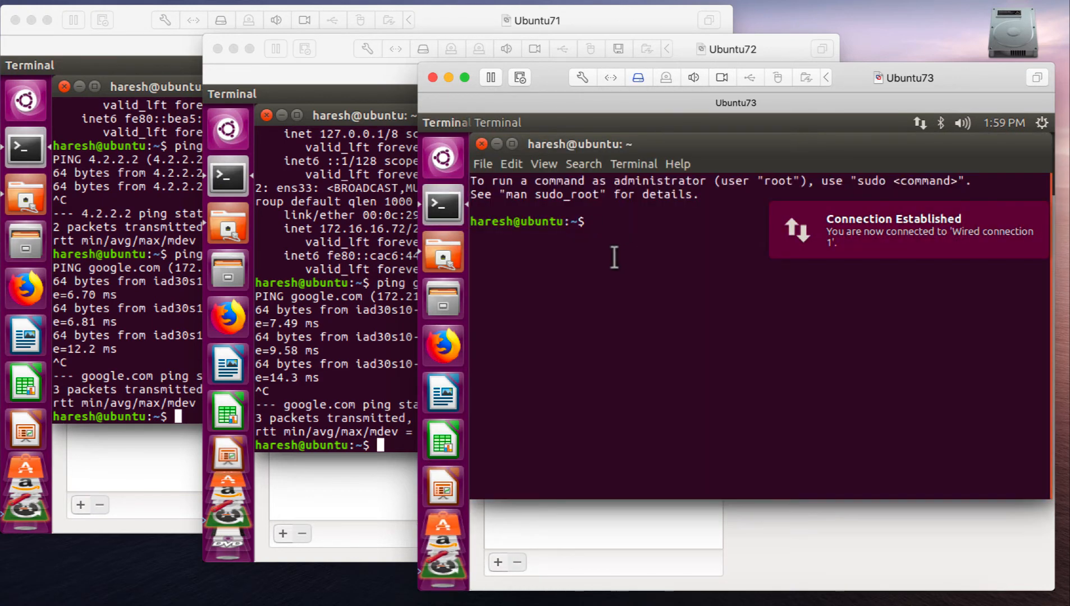
- Run "ip add" in Ubuntu73's Terminal and check the ens33 IP address and MAC address
type("ip add")
key("Return")
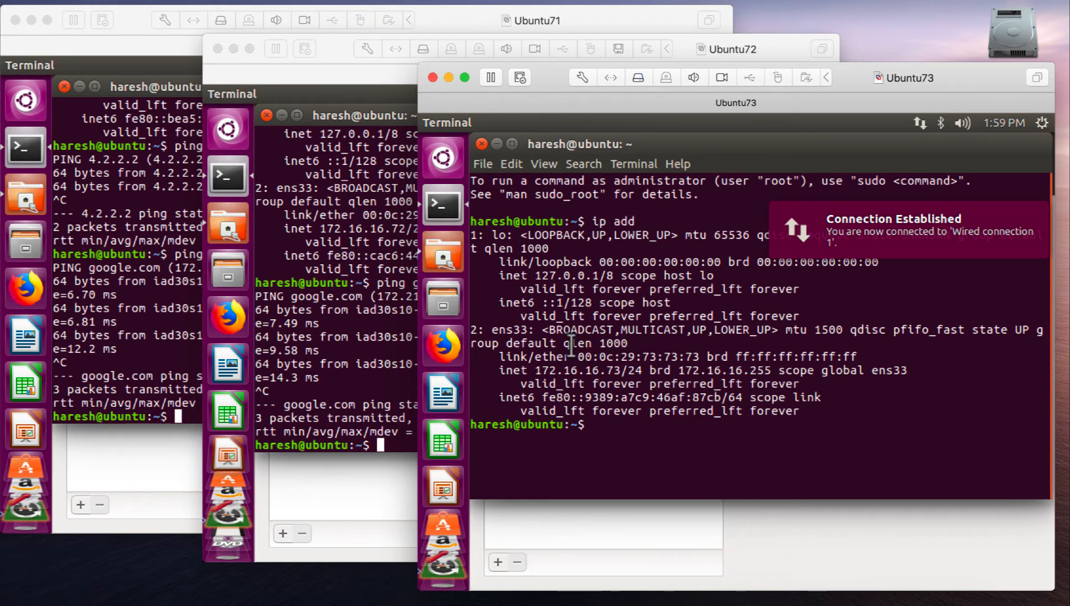
left_click_drag(535, 371, 713, 357)
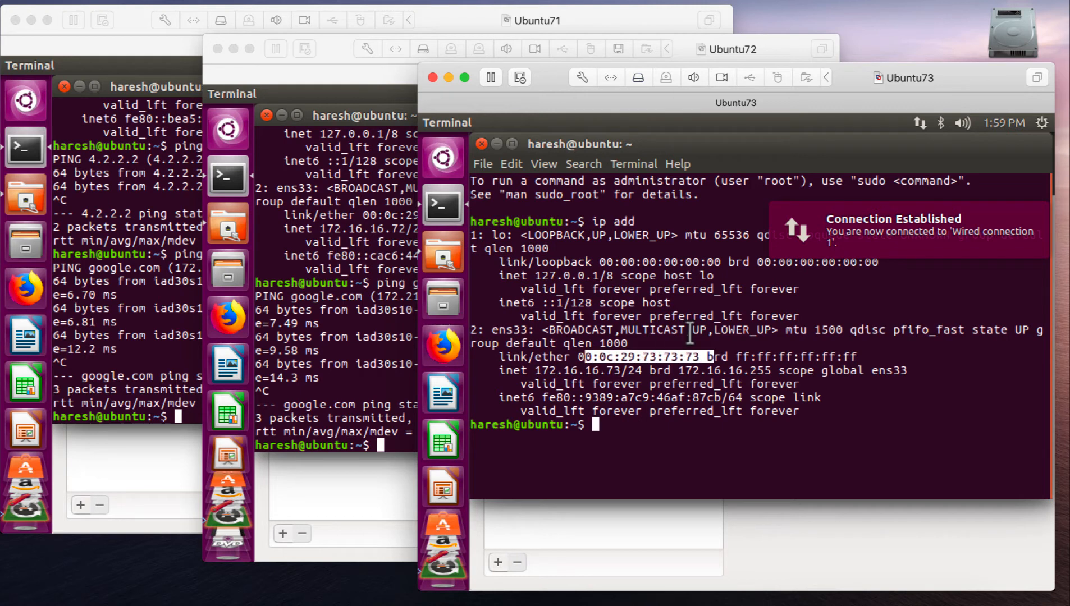
left_click(593, 382)
- Ping google.com from Ubuntu73's Terminal and stop the ping after a couple of replies
type("ping goog")
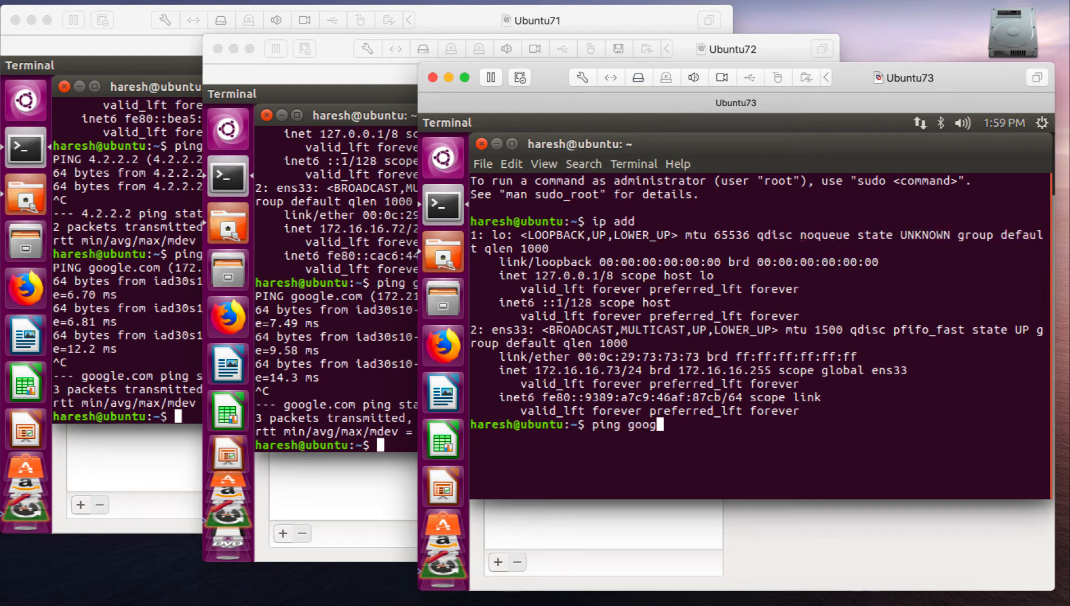
type("le.com")
key("Return")
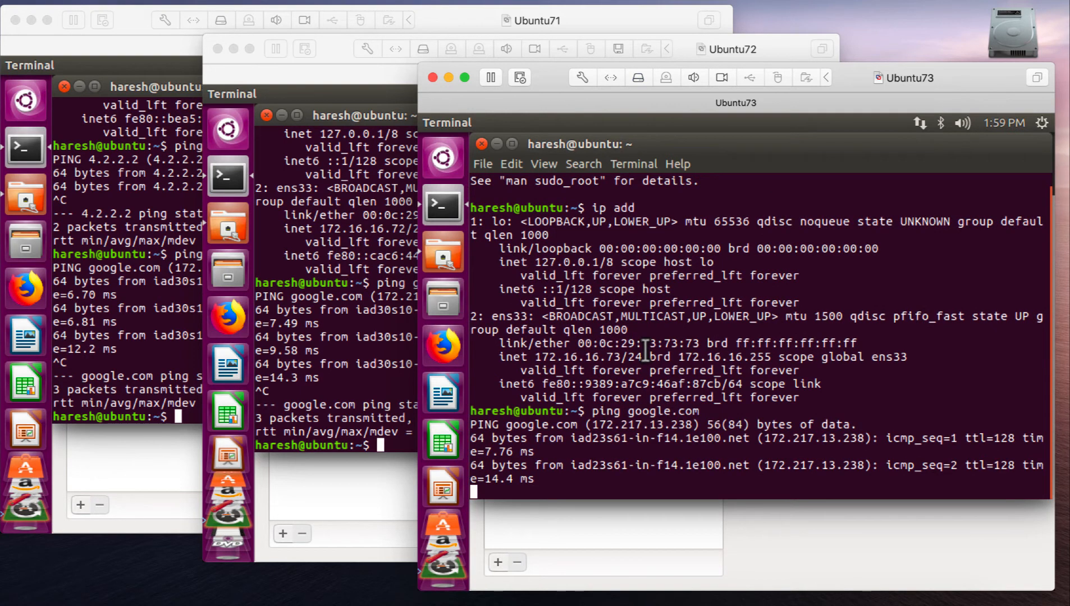
key("ctrl+c")
- Bring the Ubuntu71 window and then the Ubuntu72 window to the front, and move Ubuntu72 slightly down
left_click(139, 258)
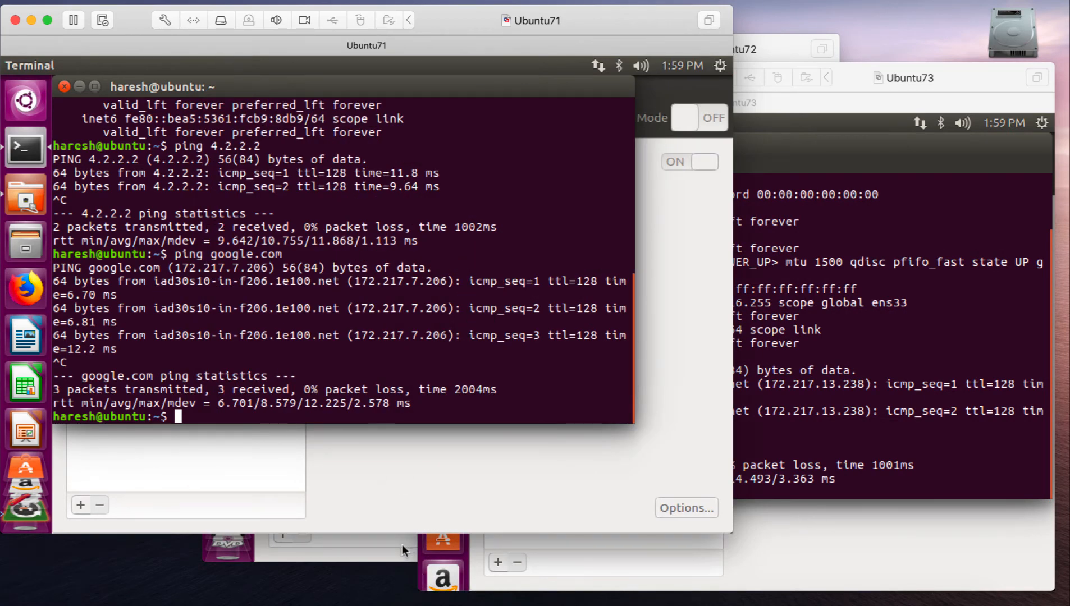
left_click(393, 556)
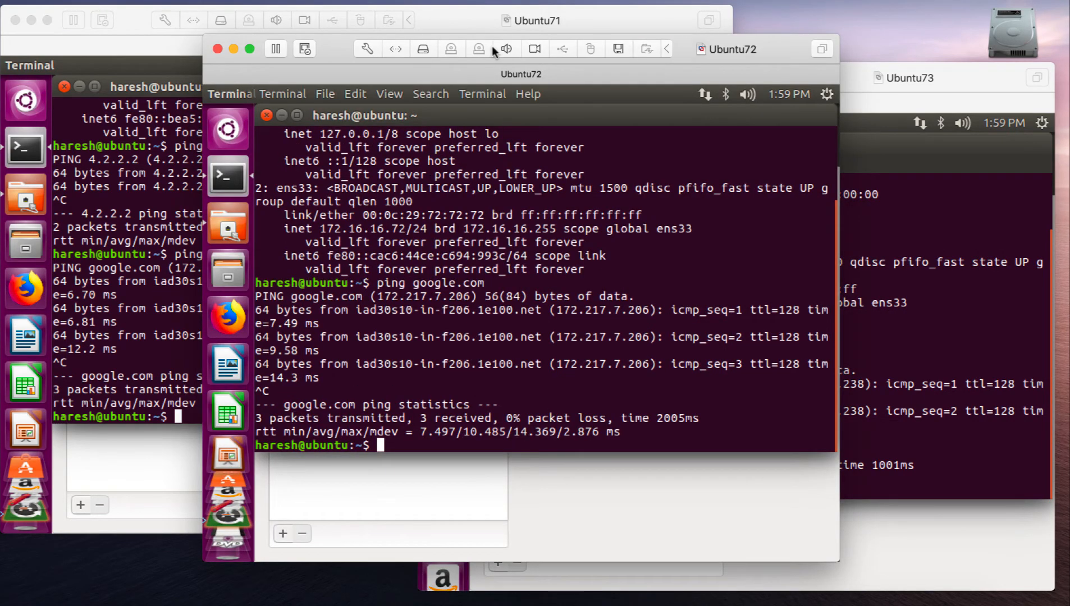
left_click_drag(330, 44, 332, 50)
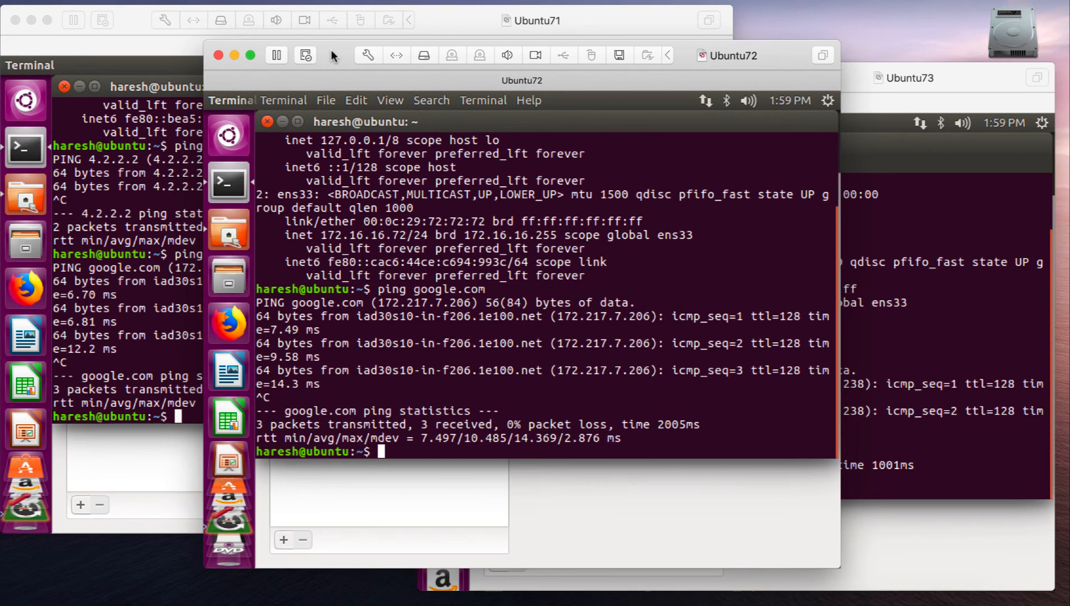
- Ping the host name ubuntu from Ubuntu71's Terminal and stop the ping after a few replies
left_click(167, 285)
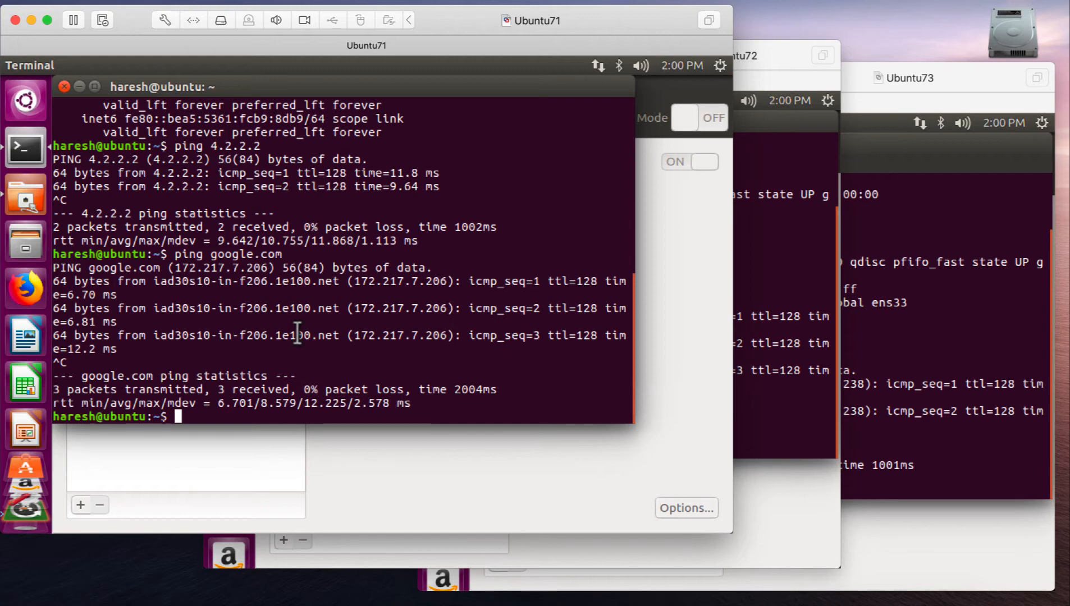
type("ping ubunt")
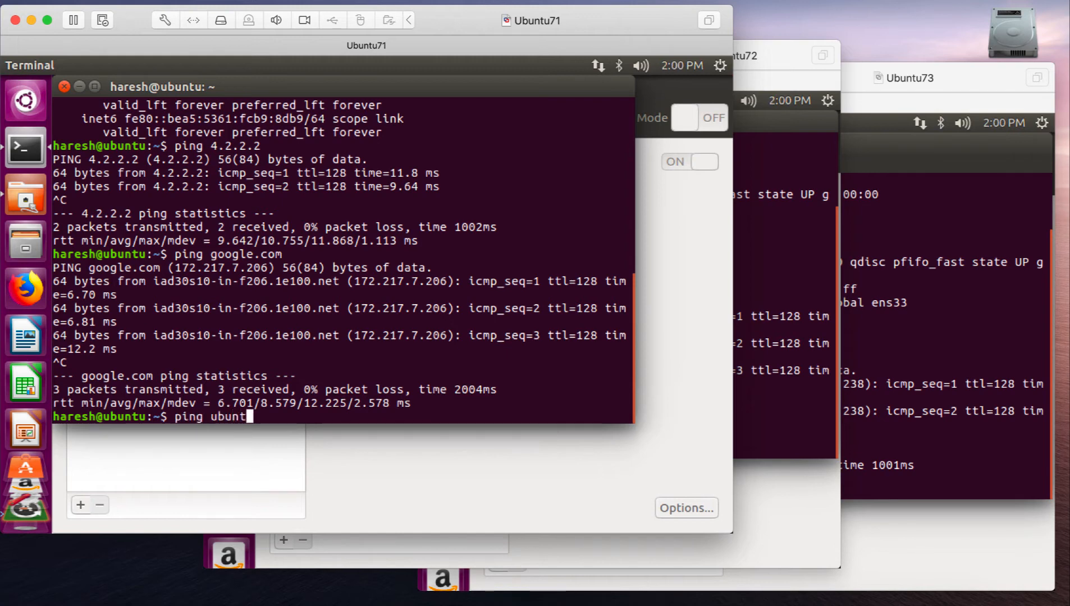
type("u")
key("Return")
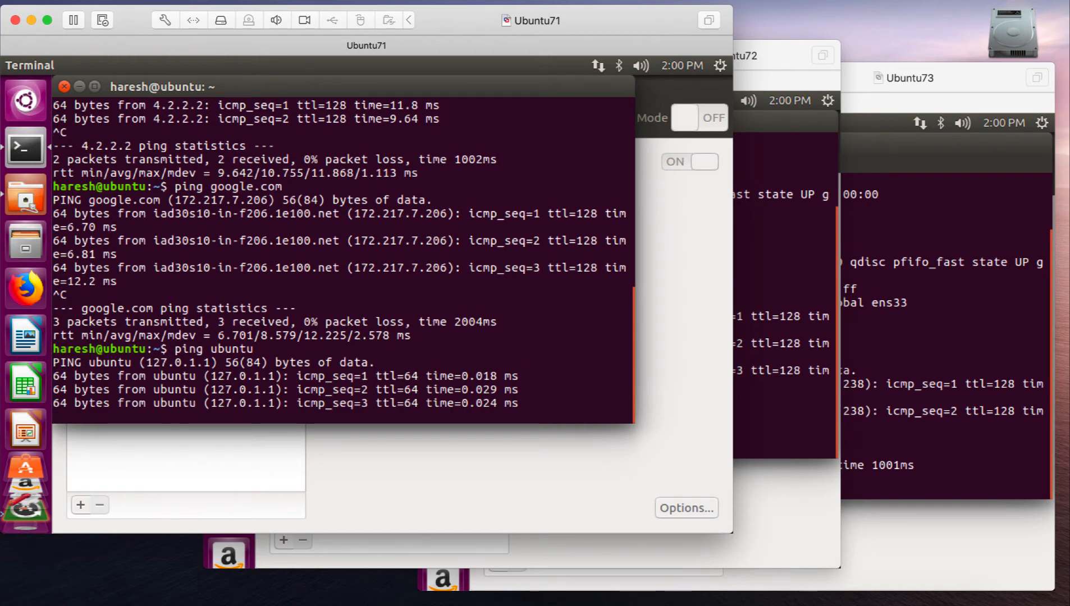
key("ctrl+c")
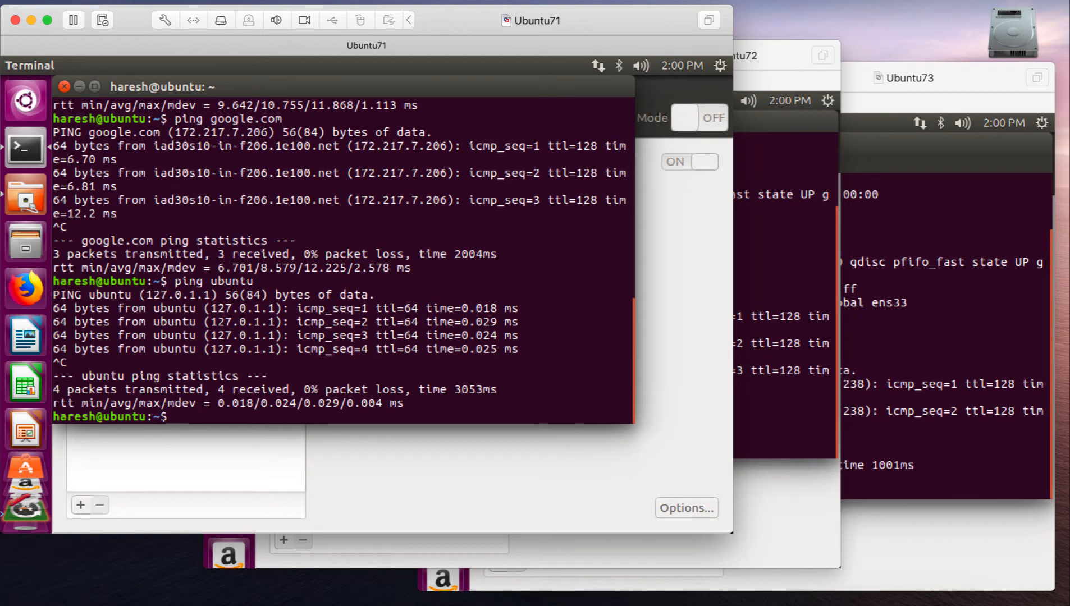
- Return to Ubuntu71's Terminal after viewing the other machines, run "sudo hostname ubuntu71" and enter the sudo password
left_click(780, 332)
left_click(982, 366)
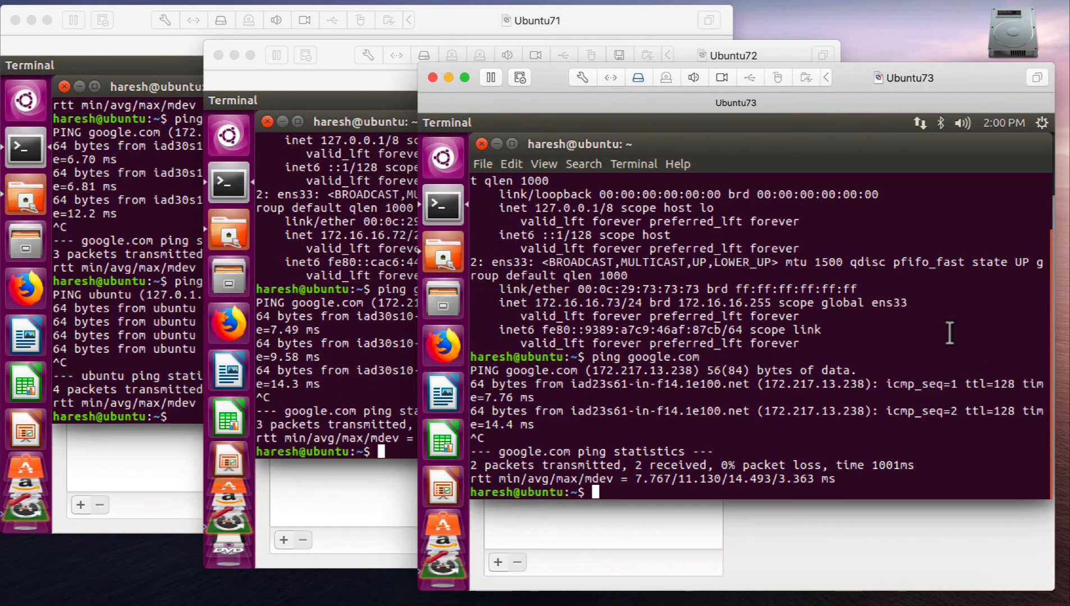
left_click(154, 312)
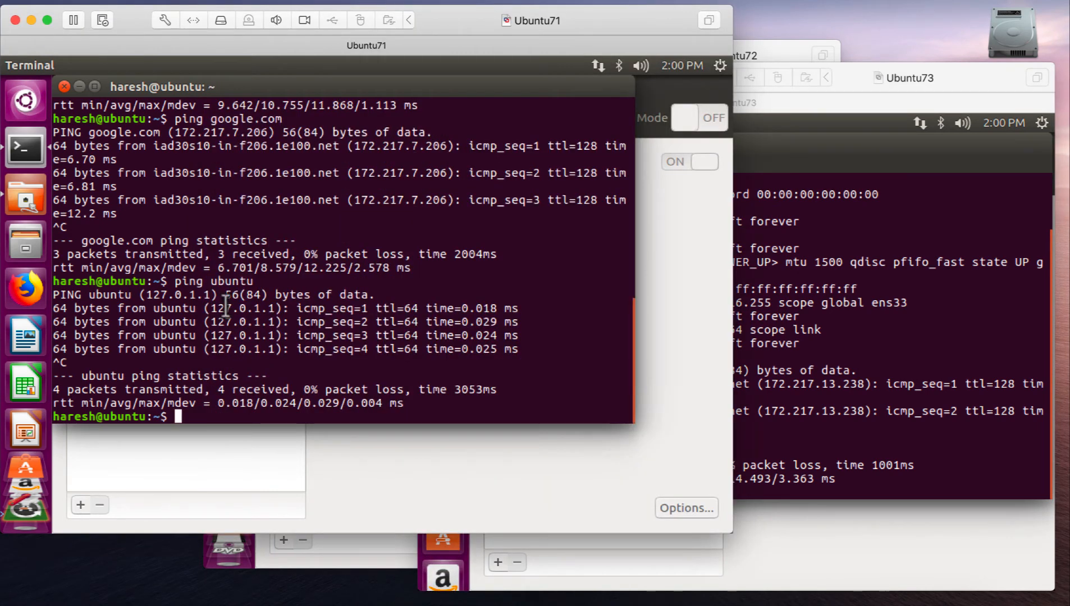
type("sudo hostname ")
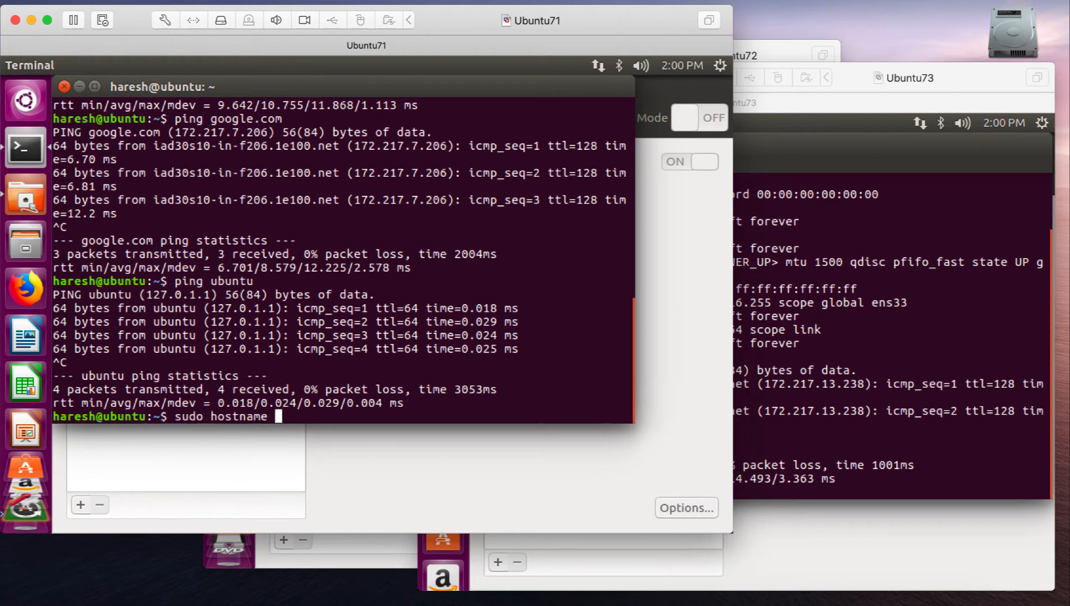
type("ubuntu71")
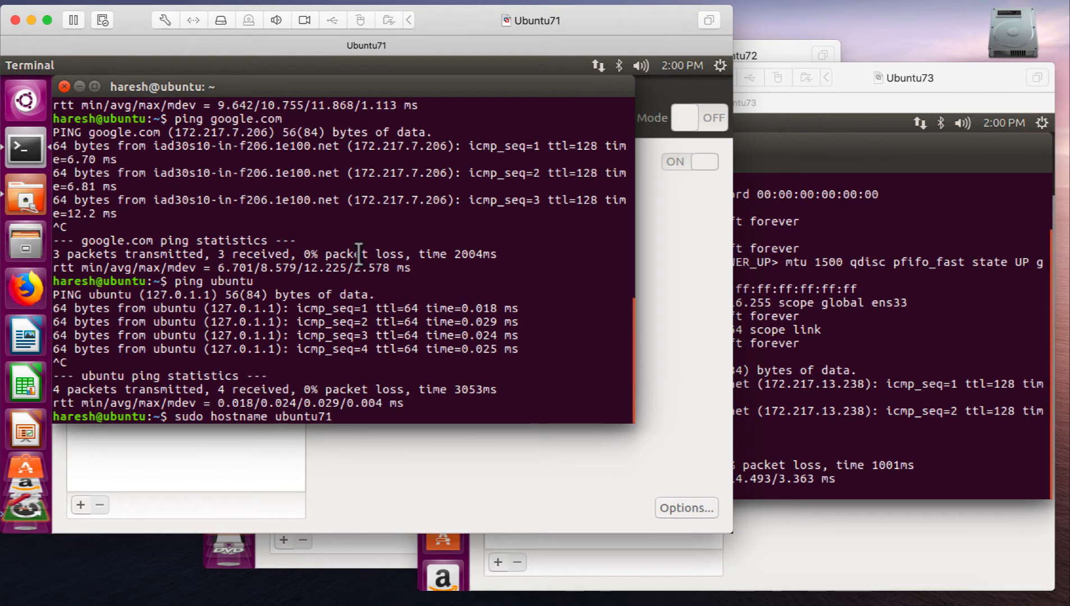
key("Return")
key("Return")
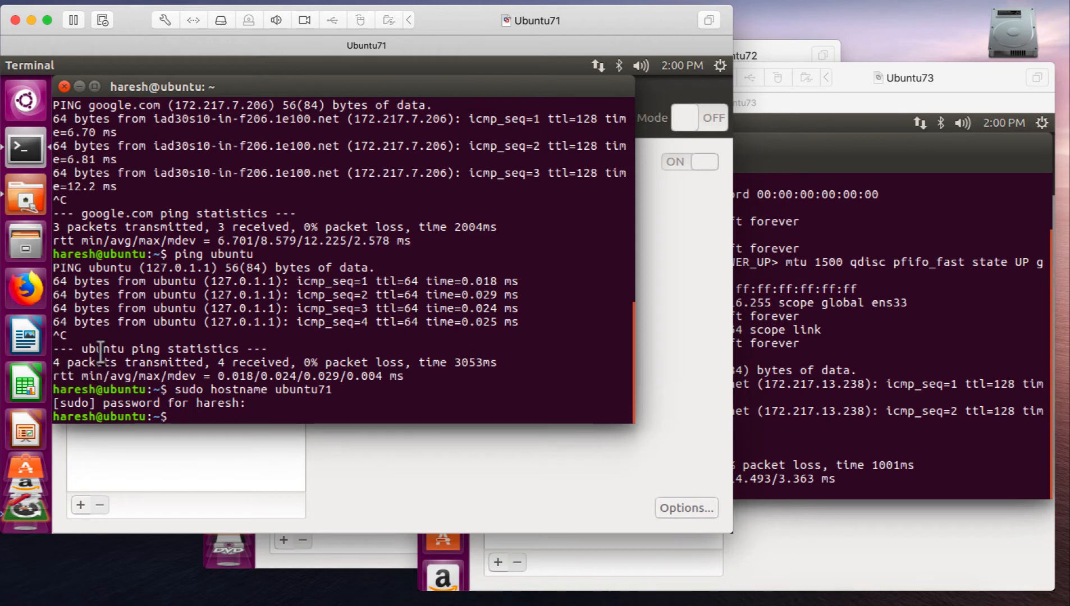
- Exit Ubuntu71's Terminal session and open a new Terminal to load the changed hostname
type("exit")
key("Return")
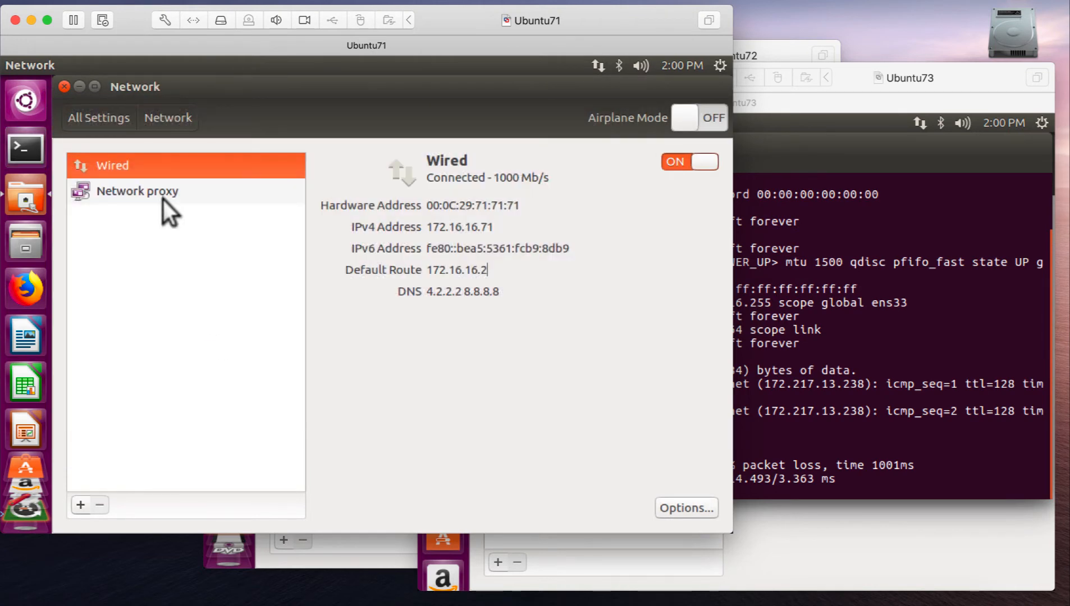
left_click(10, 137)
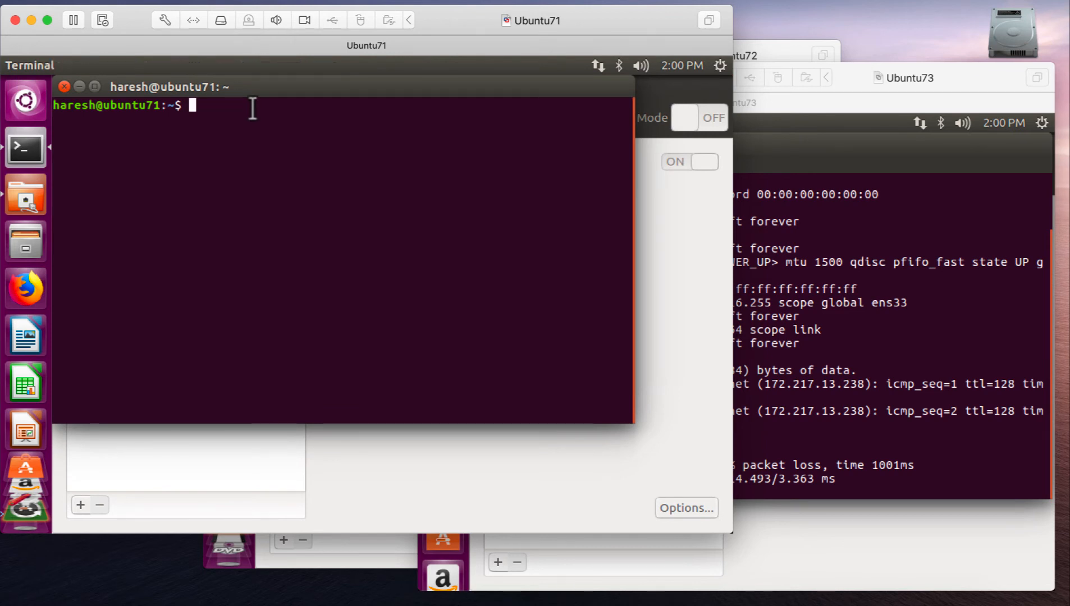
- Try to ping the host name ubuntu71 from Ubuntu71's Terminal
type("ping ubuntu71")
key("Return")
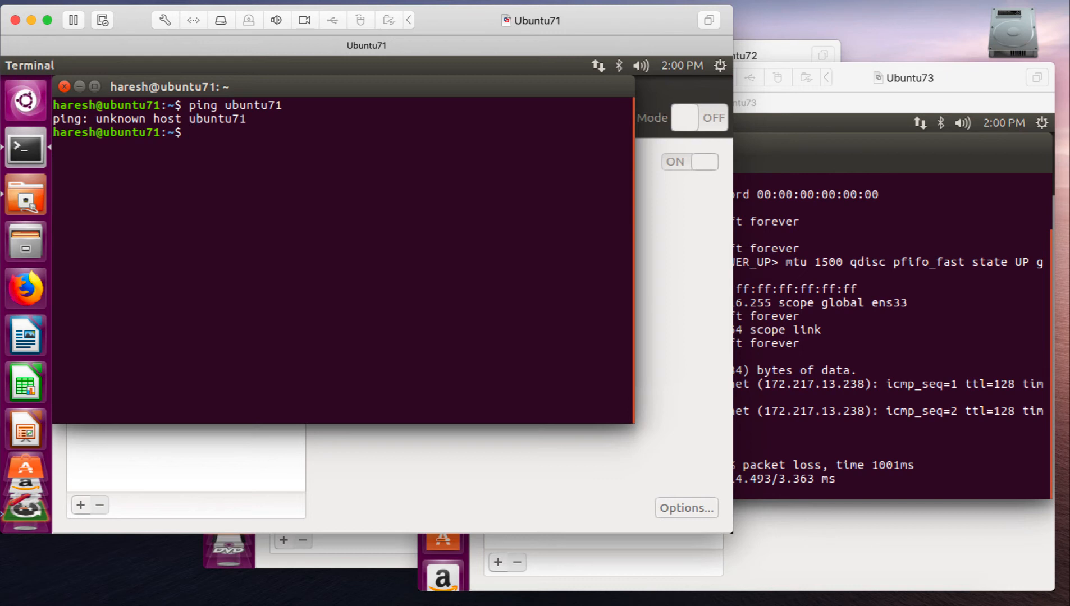
- Open /etc/hosts in nano with sudo on Ubuntu71 and enter the sudo password
type("sudo nano /etc/hosts")
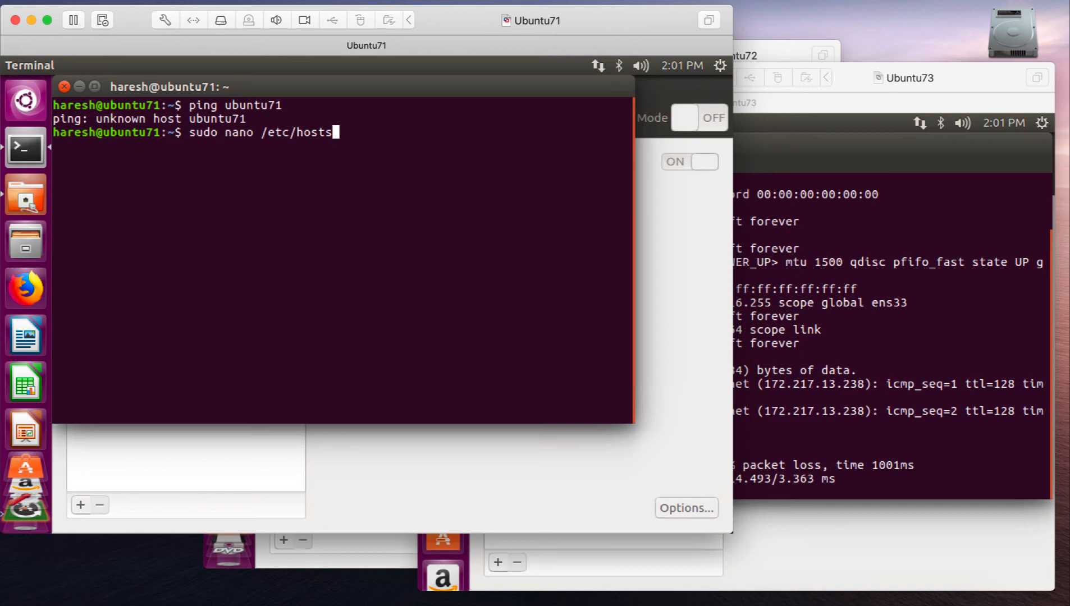
key("Return")
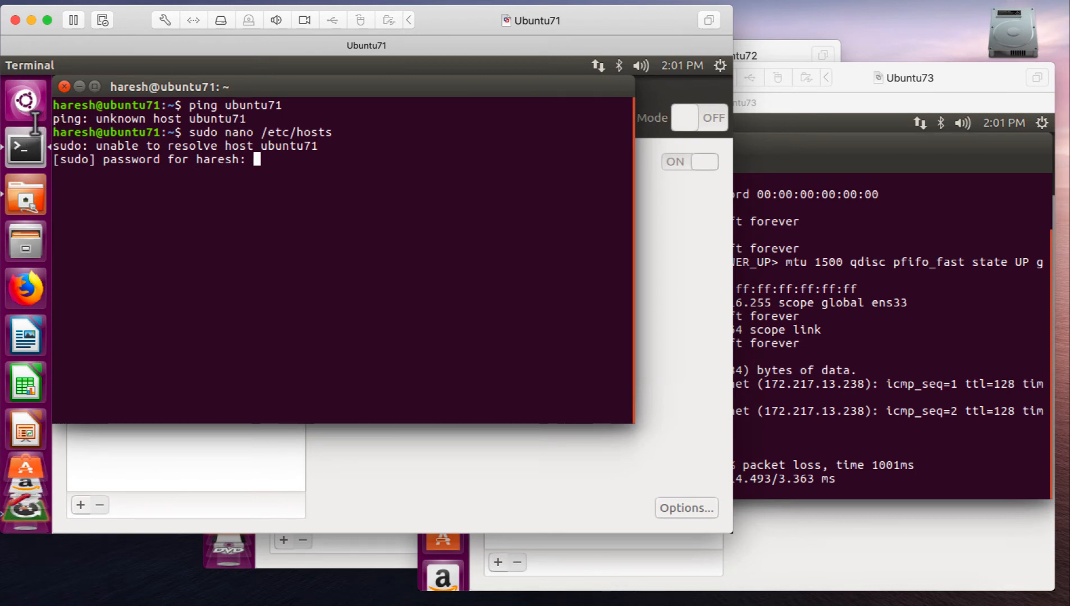
left_click_drag(53, 144, 333, 144)
left_click(314, 144)
key("Return")
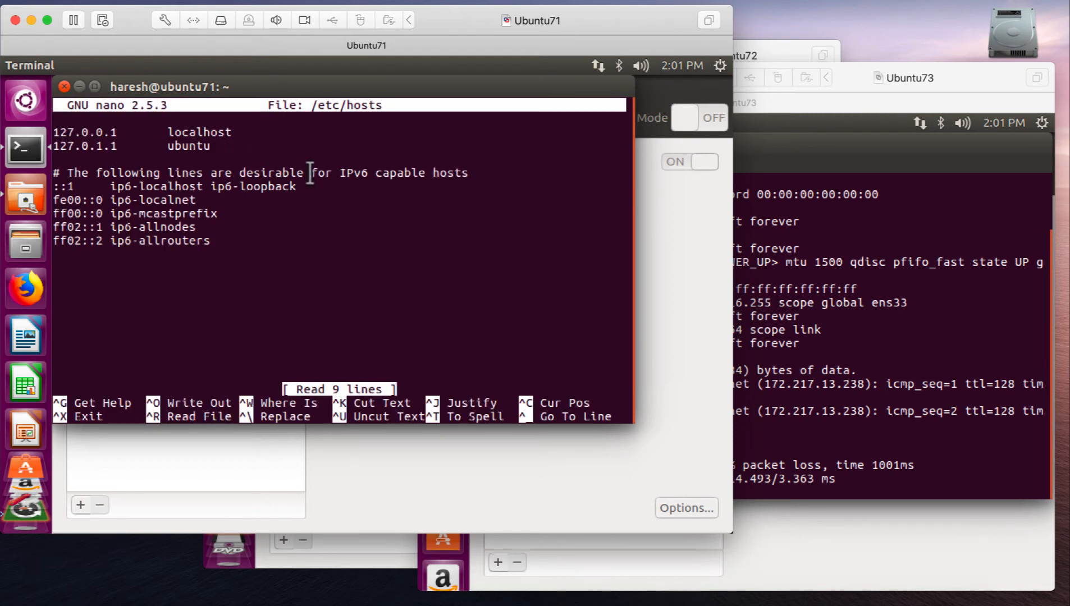
- Change the hostname on the 127.0.1.1 line of Ubuntu71's /etc/hosts to ubuntu71
key("Down")
key("Down")
key("Left")
type("71")
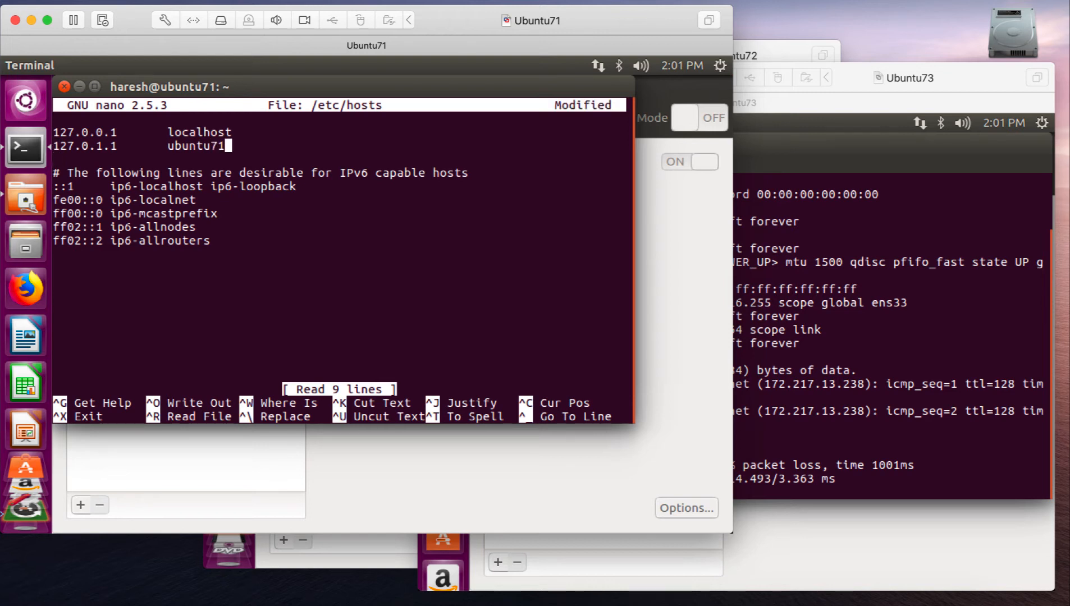
- Add the entry "172.16.16.71 ubuntu71" below the 127.0.1.1 line, save /etc/hosts under the same name and exit nano
key("Return")
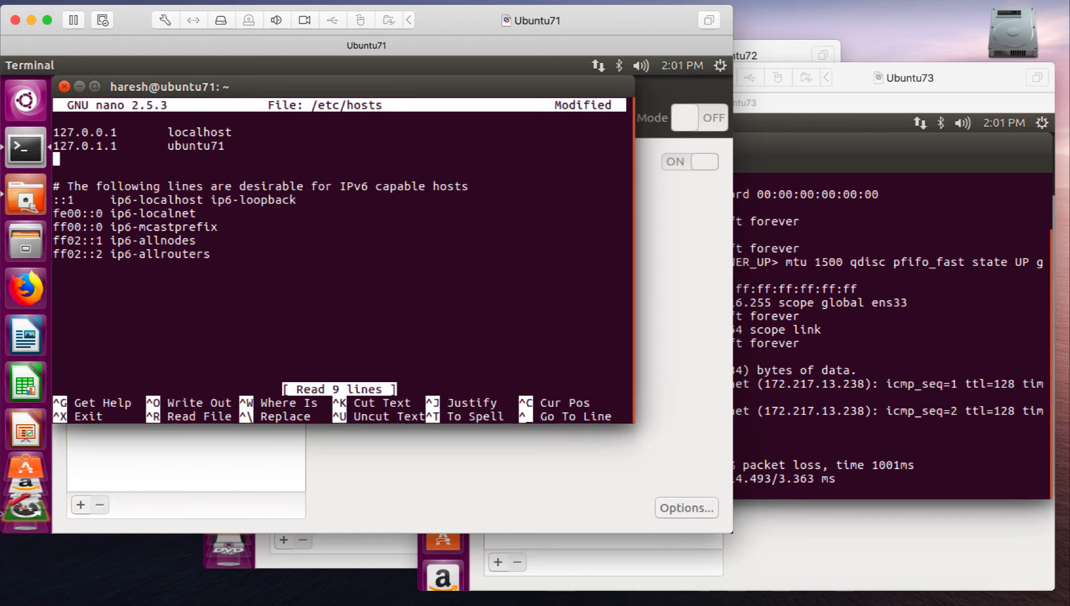
type("172.16.16.71    ubun")
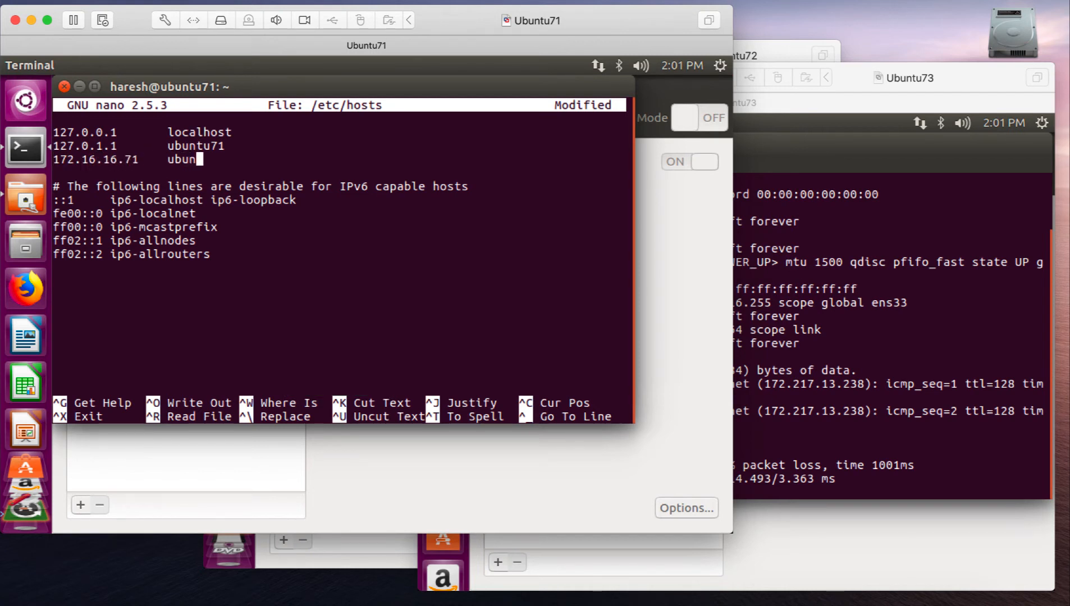
type("tu71")
key("ctrl+x")
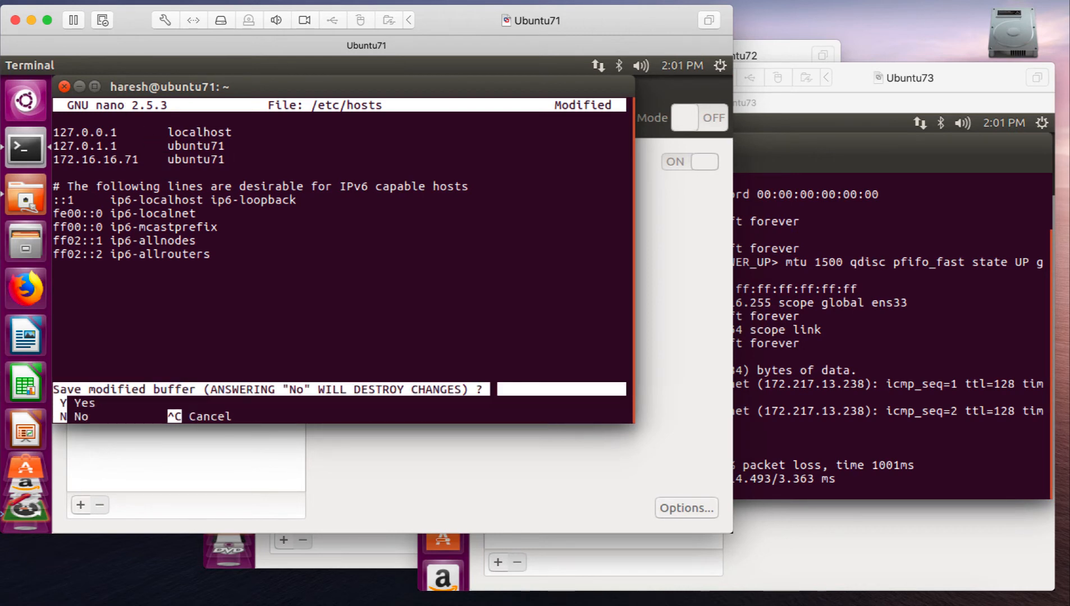
key("y")
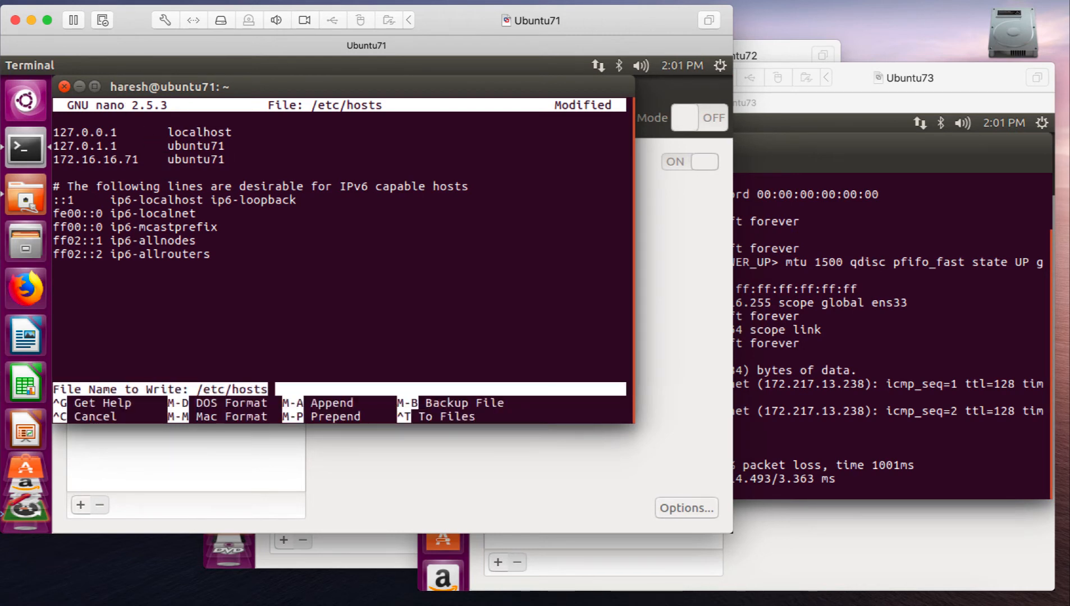
key("Return")
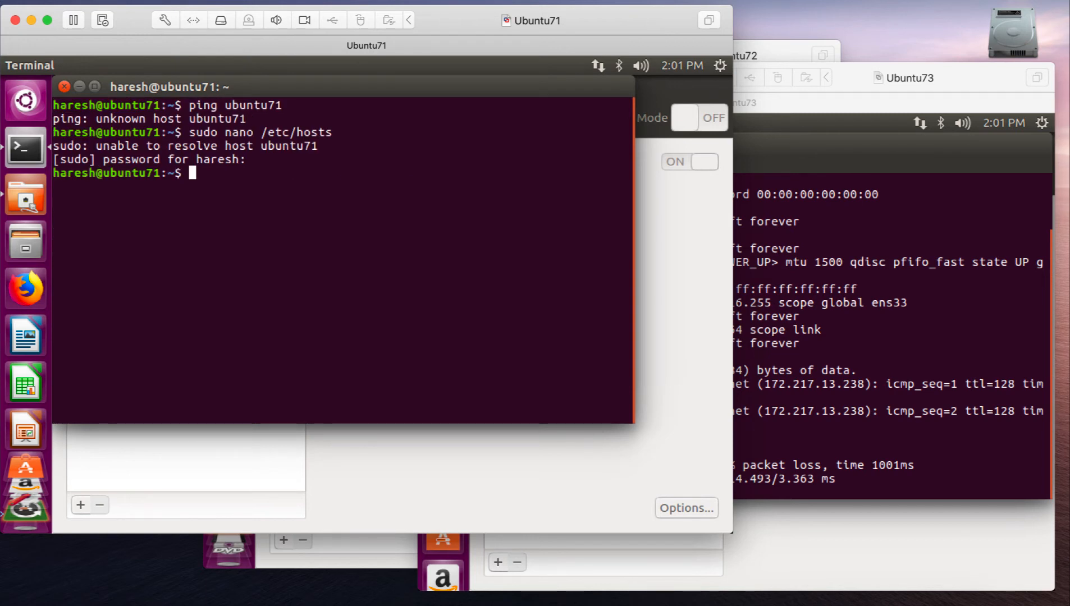
- Print /etc/hosts with cat on Ubuntu71 and examine its host entries
key("Return")
type("cat")
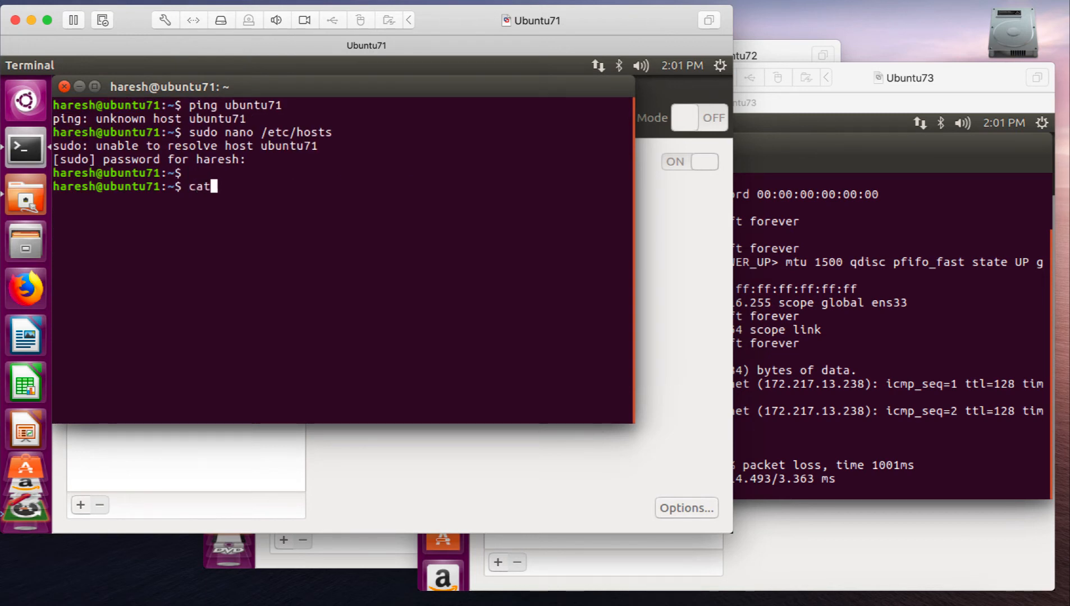
type(" /etc/hosts")
key("Return")
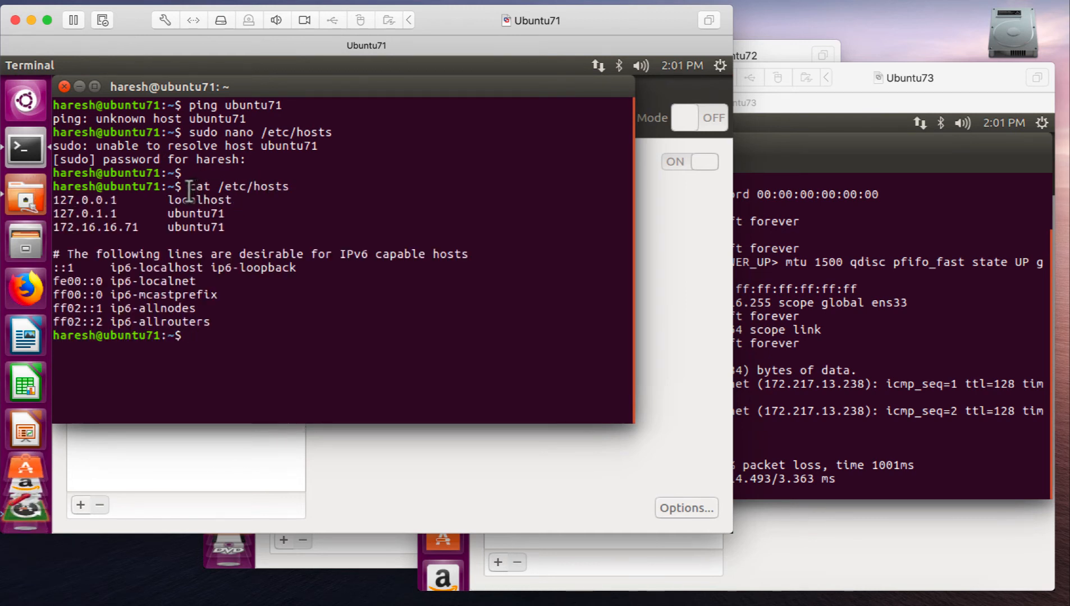
left_click_drag(147, 192, 209, 192)
left_click(208, 192)
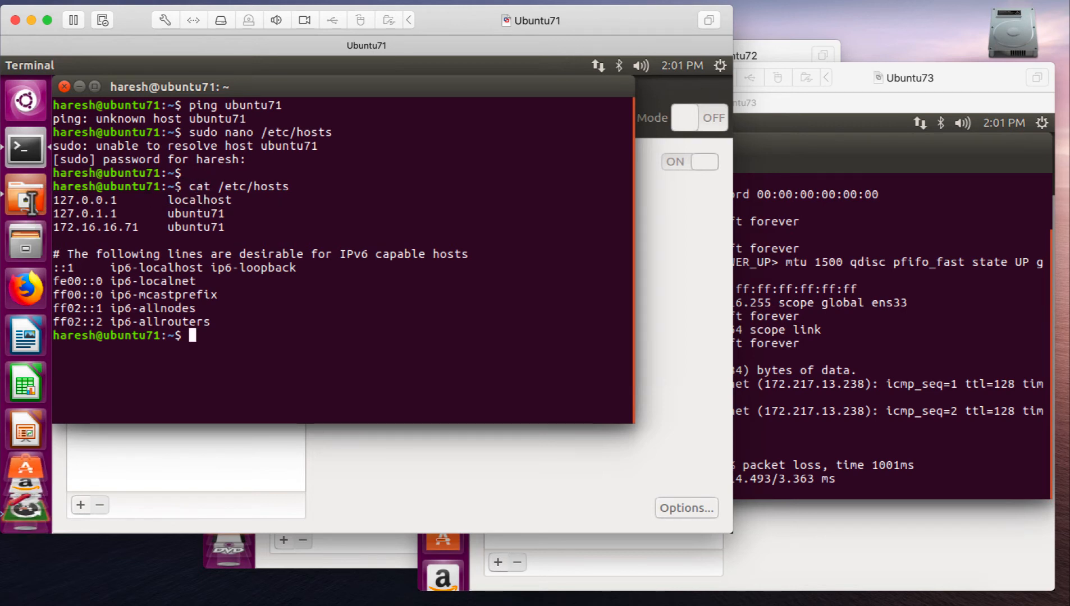
left_click_drag(33, 203, 241, 205)
left_click(240, 203)
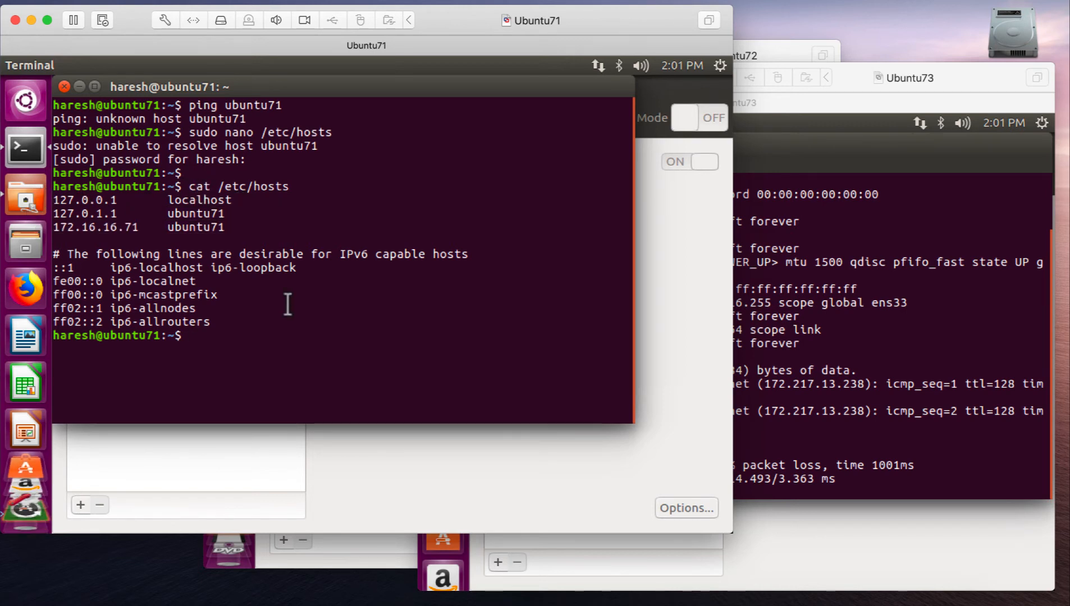
- Ping the host name ubuntu71 from Ubuntu71's Terminal and stop the ping after a couple of replies
key("Return")
type("ping ubuntu71")
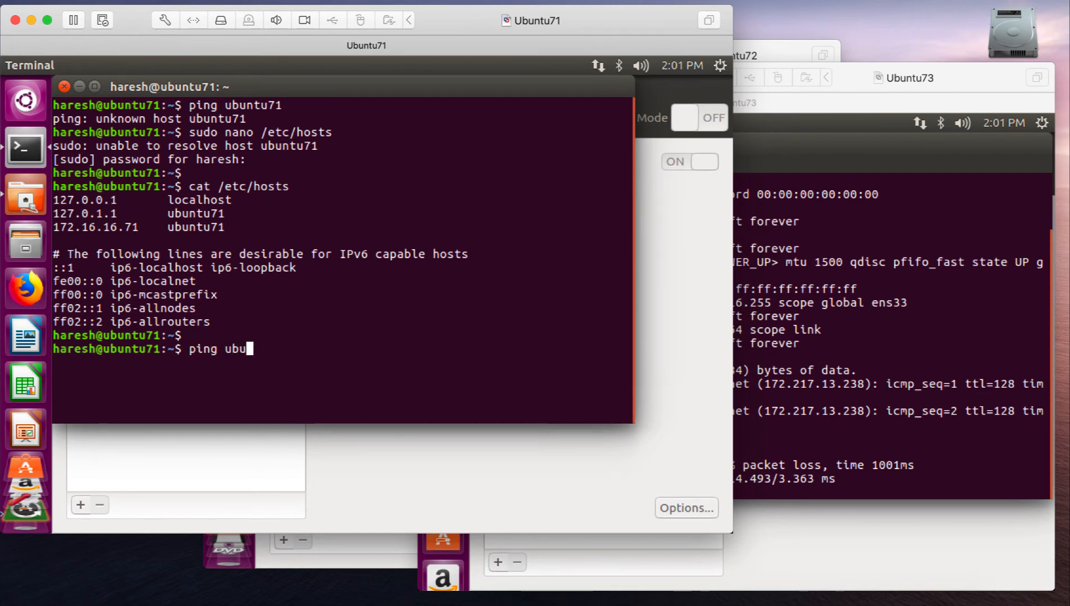
key("Return")
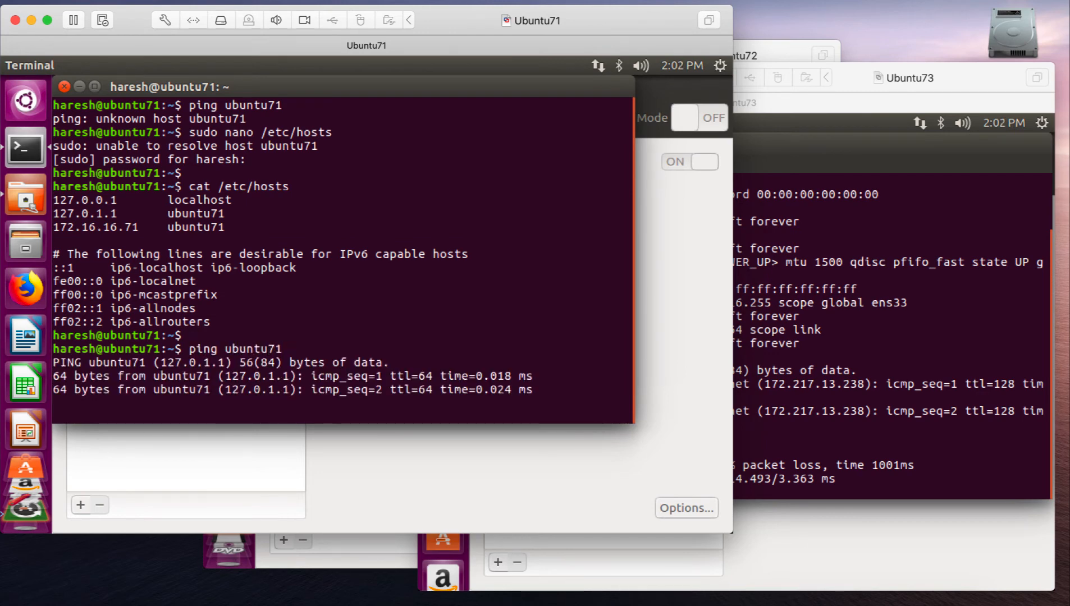
key("ctrl+c")
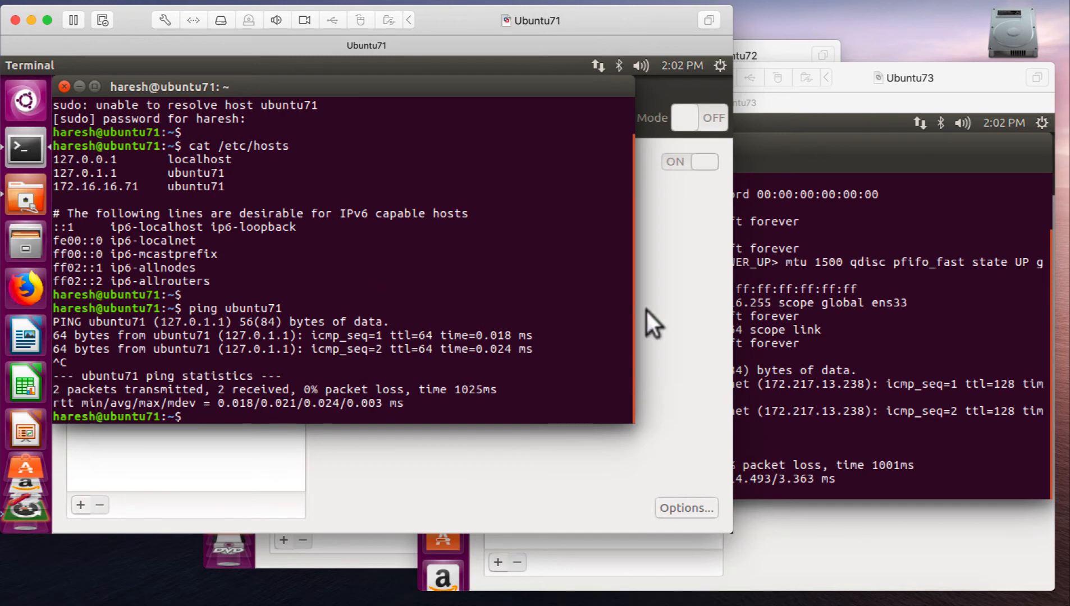
- Switch to the Ubuntu72 machine, run "sudo hostname ubuntu72" in its Terminal and enter the sudo password
left_click(370, 558)
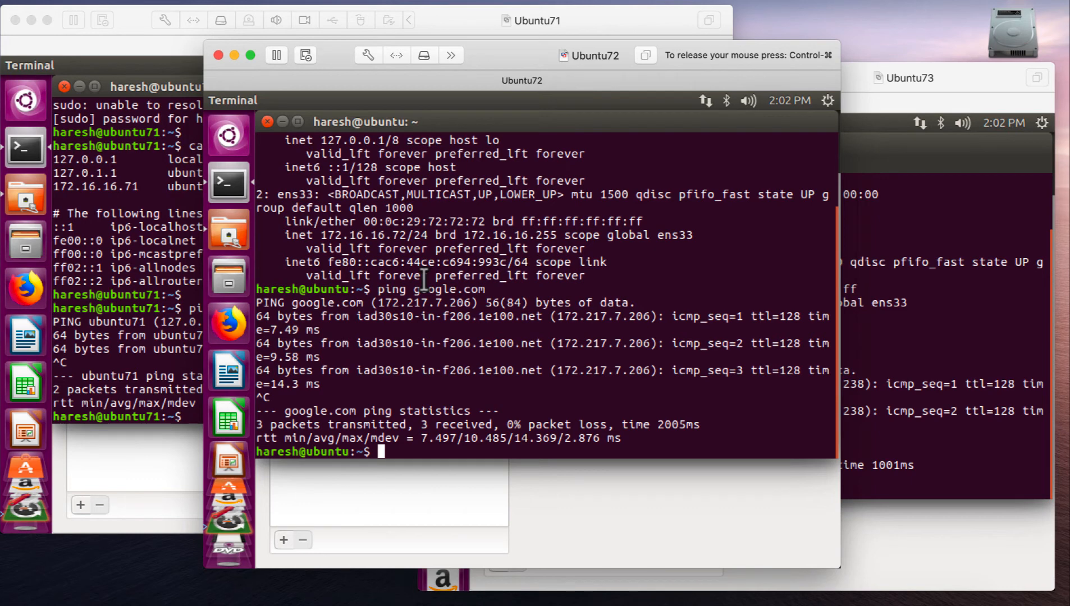
type("do h")
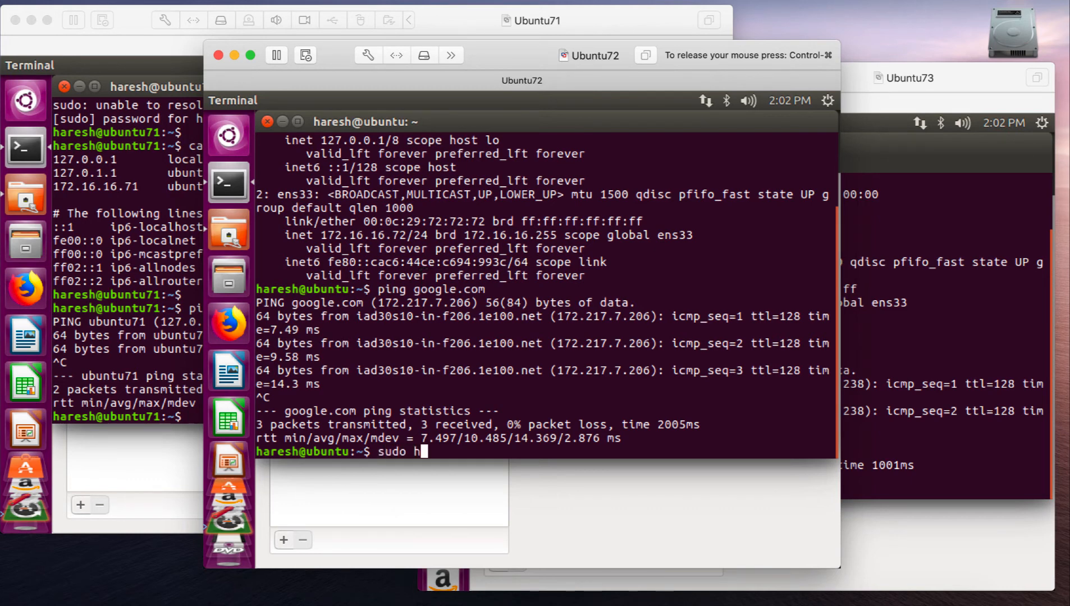
type("ostname ubuntu72")
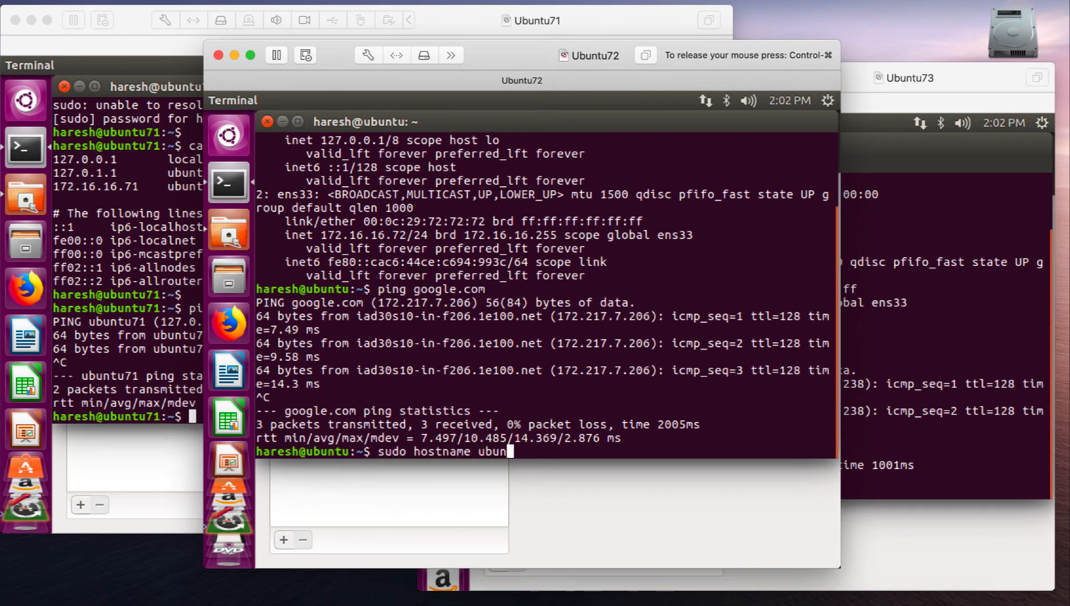
key("Return")
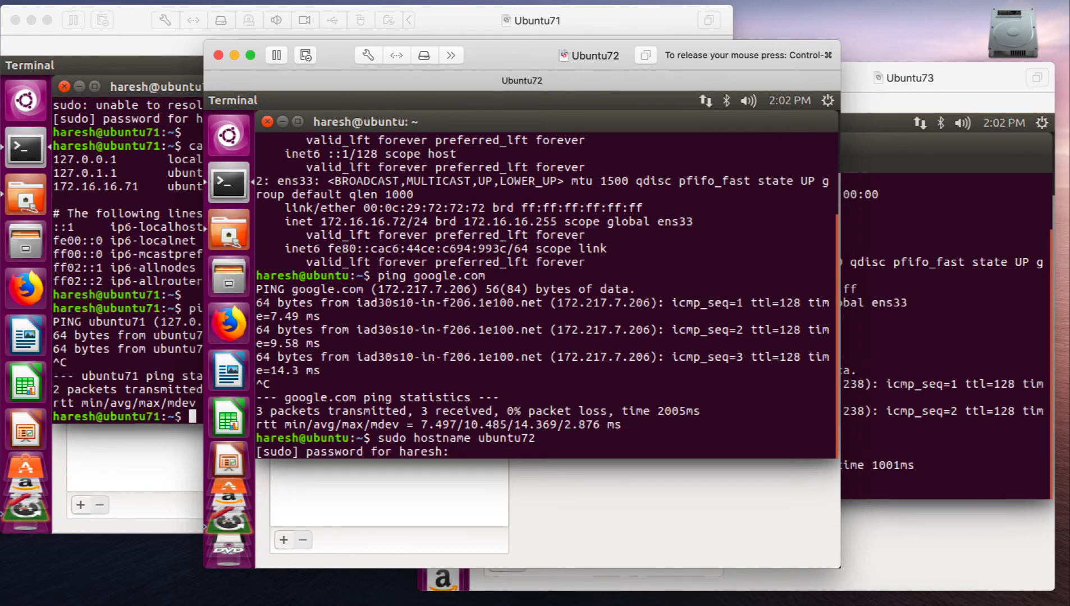
key("Return")
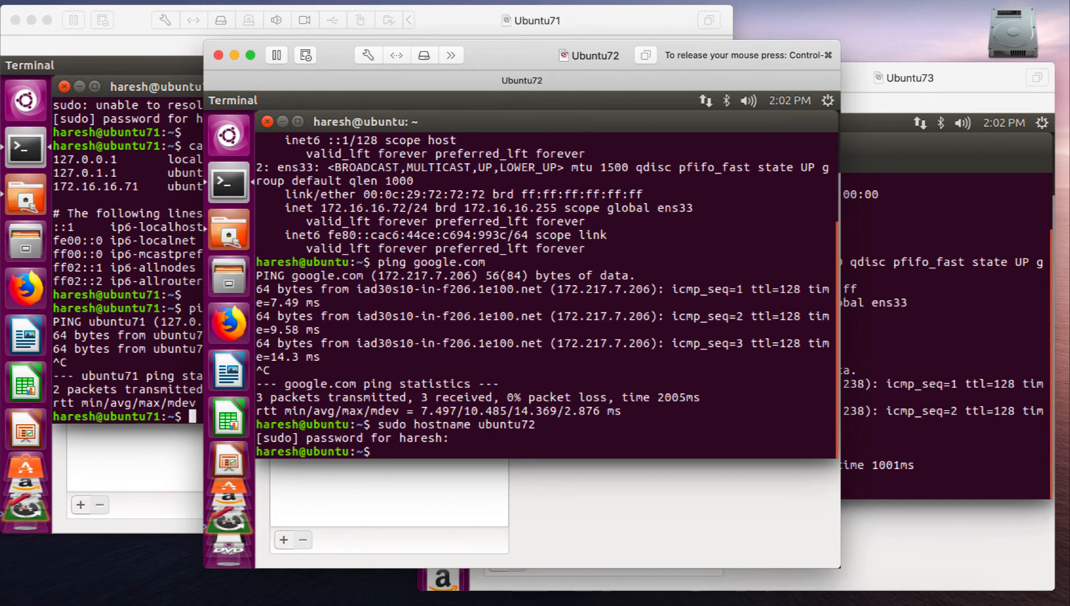
- Exit and reopen Ubuntu72's Terminal, and open /etc/hosts in nano with sudo, entering the sudo password
type("exit")
key("Return")
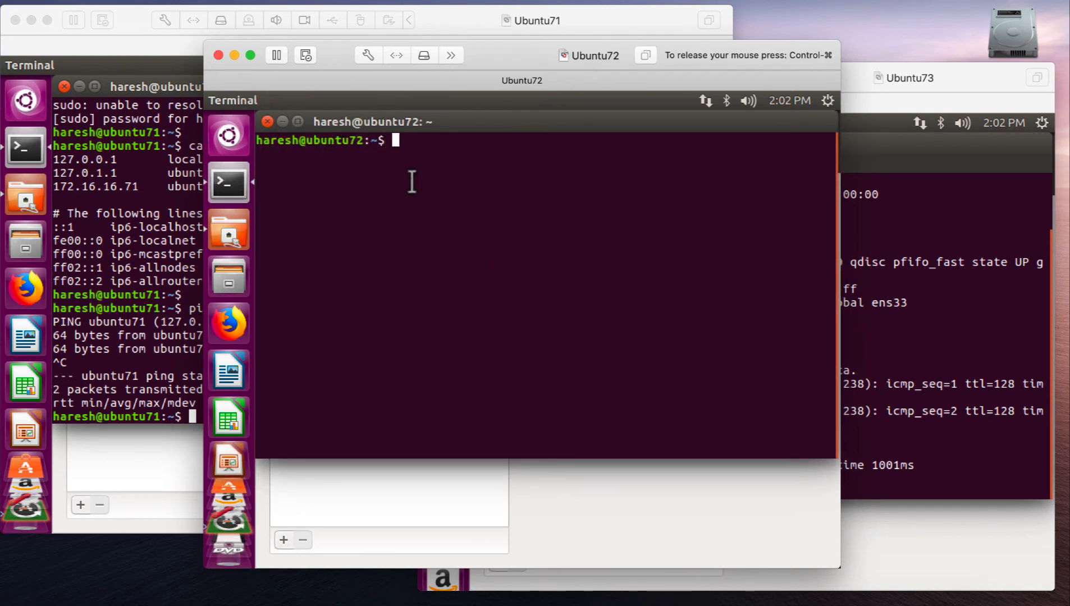
type("sudo nano /et")
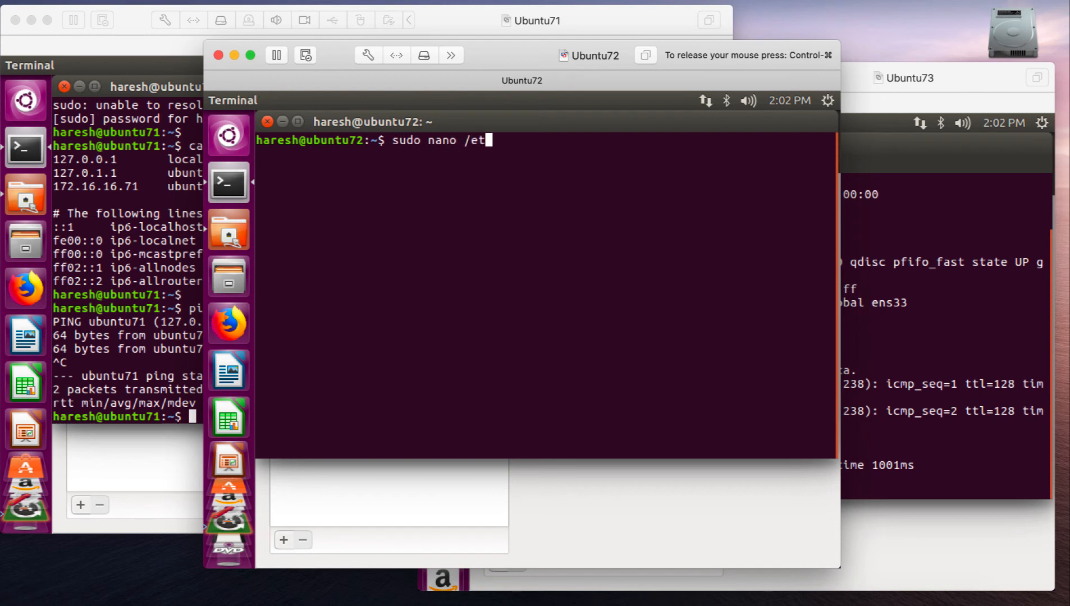
type("c/hosts")
key("Return")
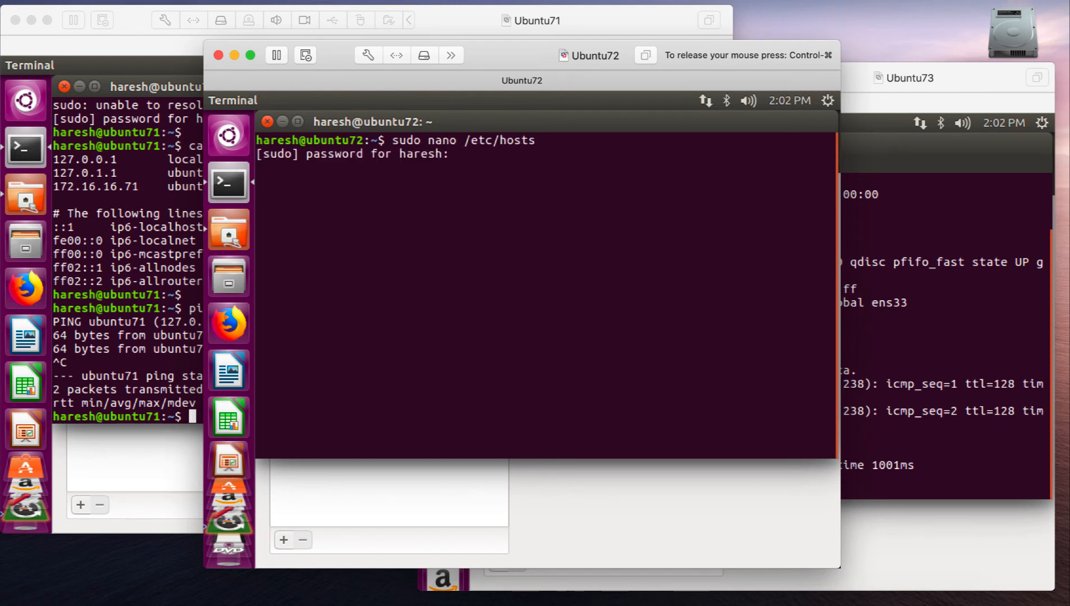
key("Return")
- Change the hostname on the 127.0.1.1 line of Ubuntu72's /etc/hosts to ubuntu72
key("Down")
key("Down")
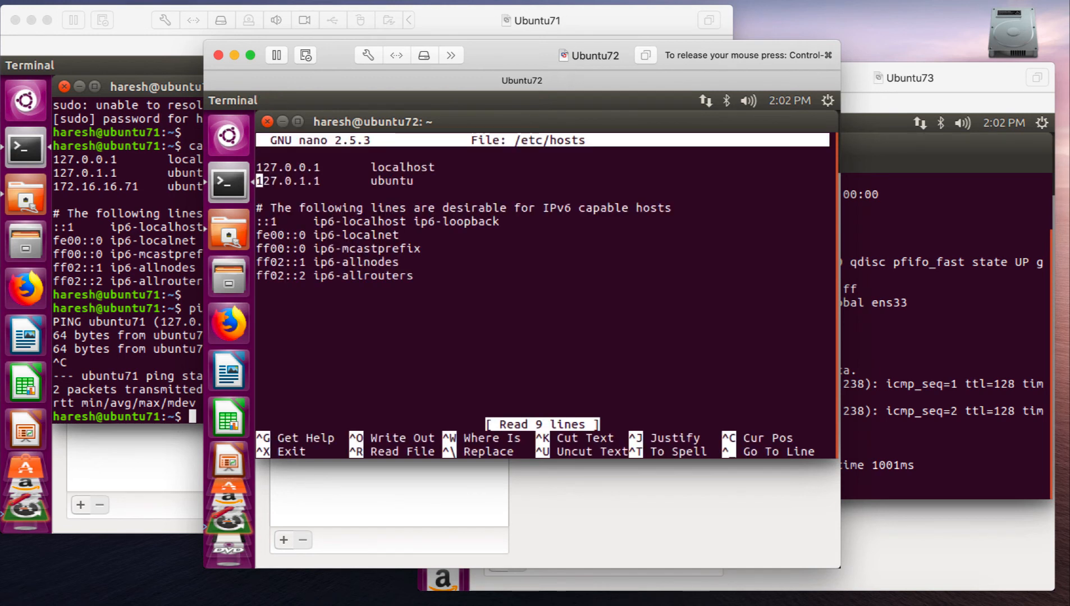
key("Left")
type("72")
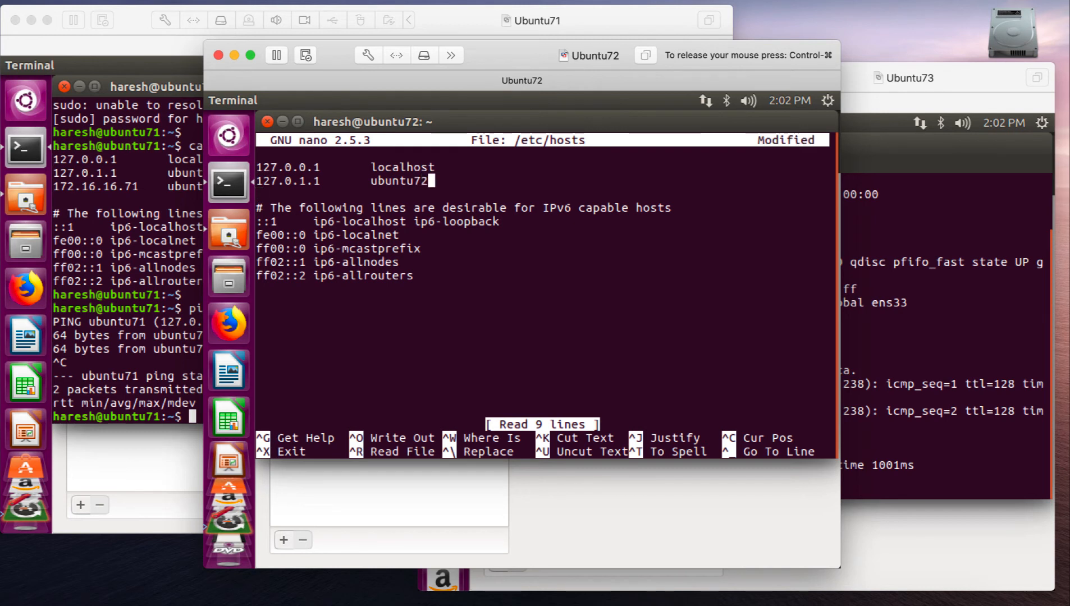
- Add the entry "172.16.16.72 ubuntu72" below the 127.0.1.1 line in Ubuntu72's /etc/hosts and suspend nano
key("Return")
type("172.16.16.72  ")
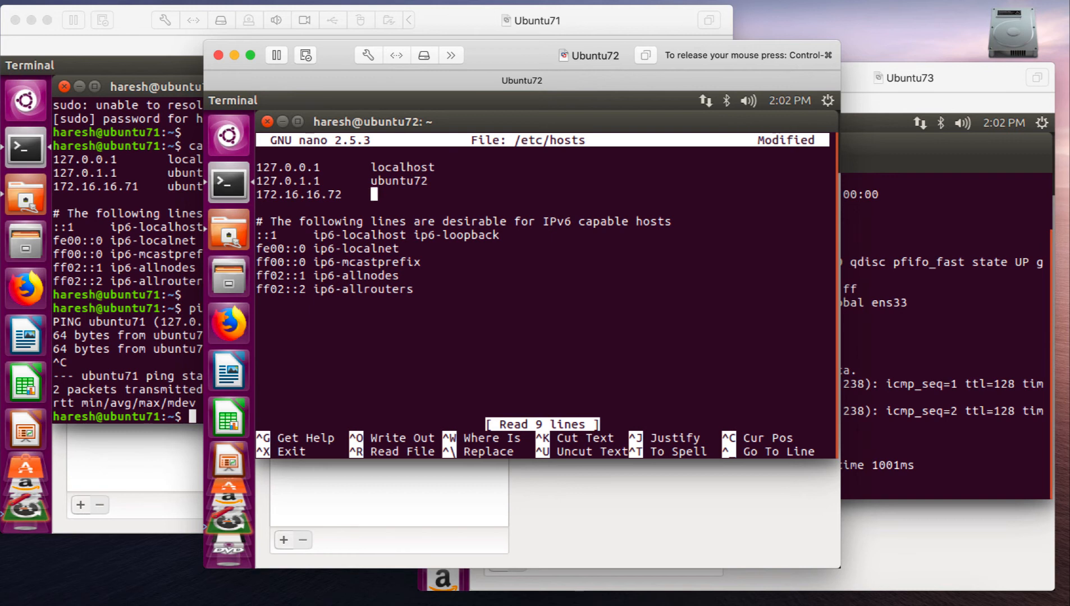
type("  ubuntu7")
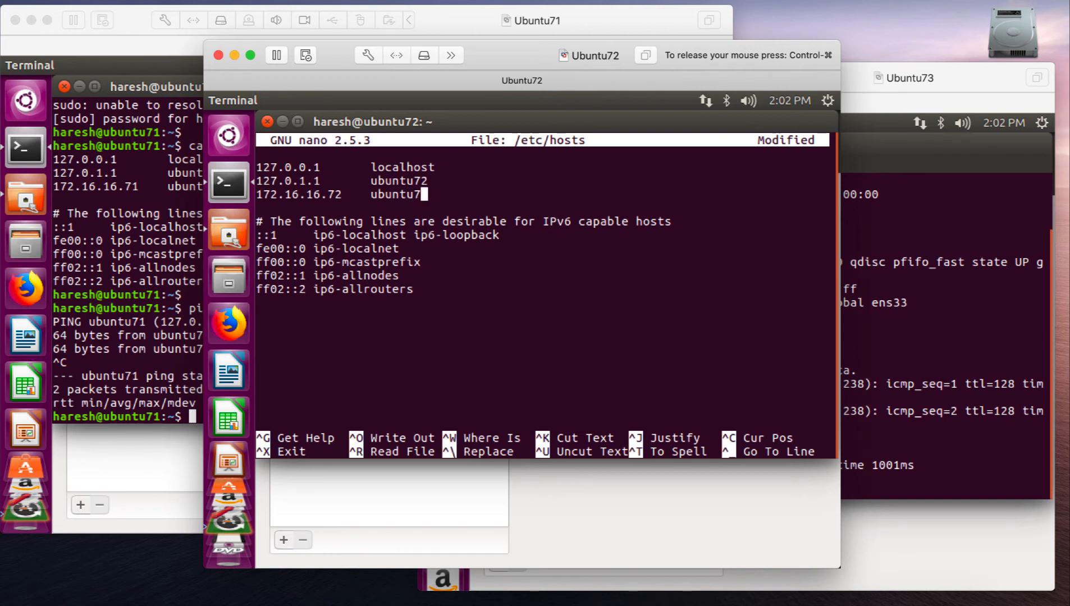
type("2")
key("ctrl+z")
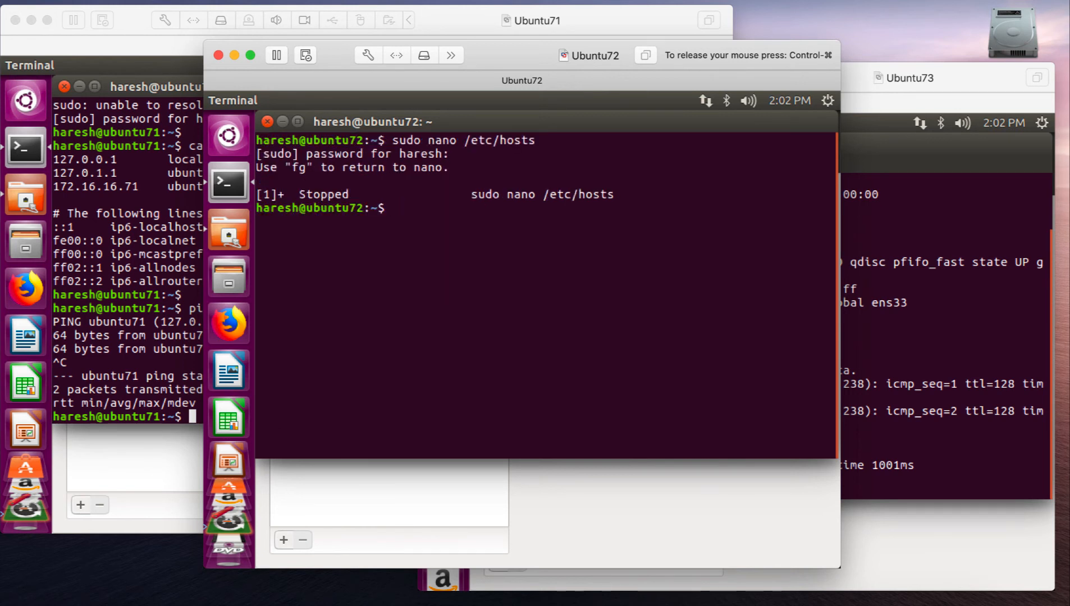
type("fg")
key("BackSpace")
key("BackSpace")
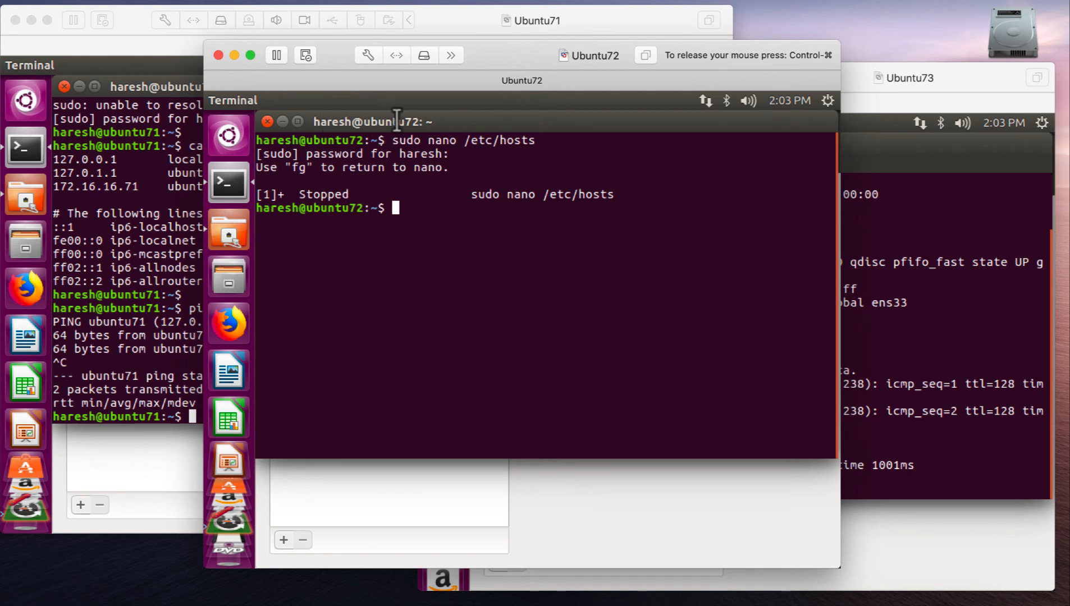
- Bring Ubuntu72's suspended nano session back to the foreground with "fg", save /etc/hosts and exit the editor
double_click(427, 134)
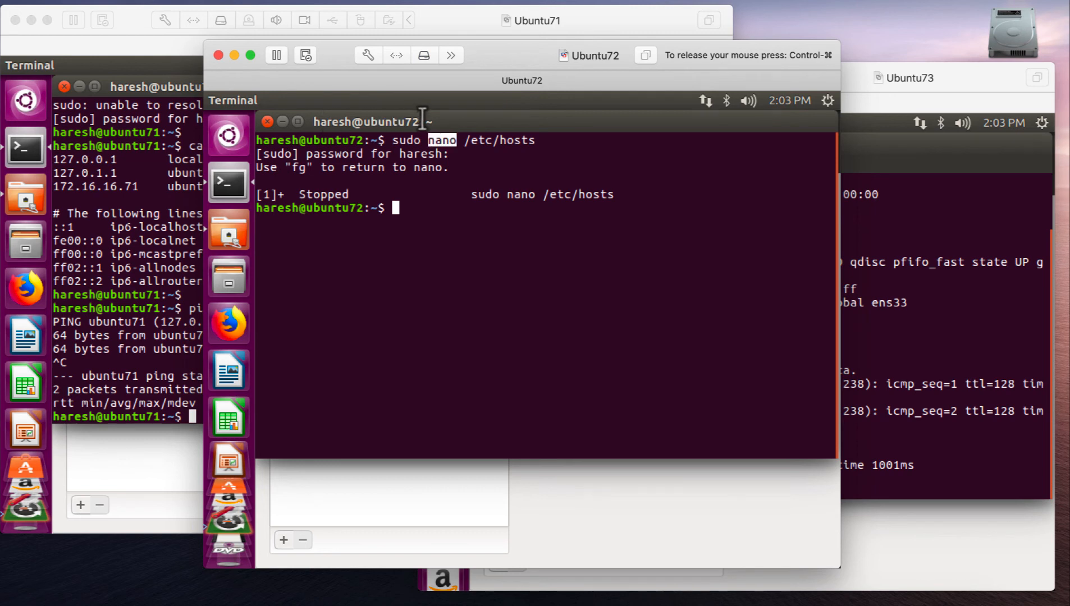
left_click(238, 173)
left_click_drag(238, 173, 610, 174)
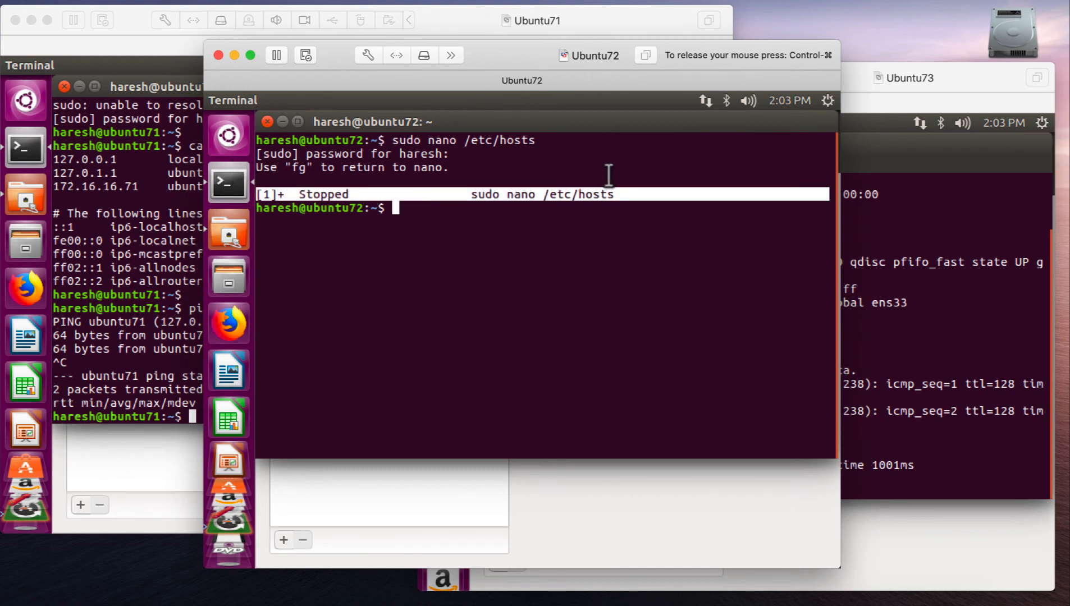
left_click(612, 176)
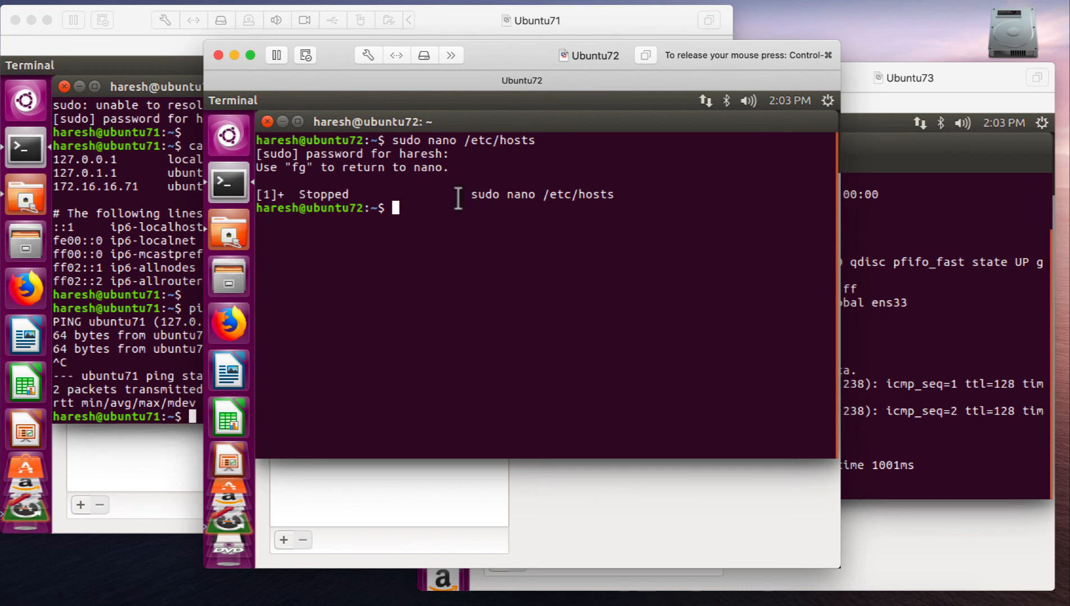
type("fg")
key("Return")
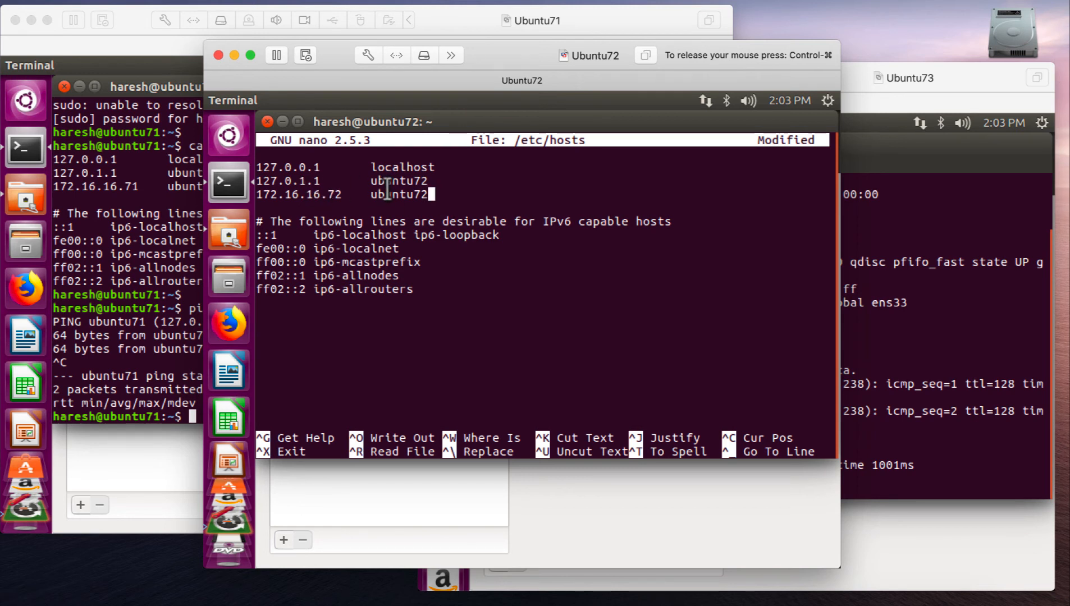
key("ctrl+x")
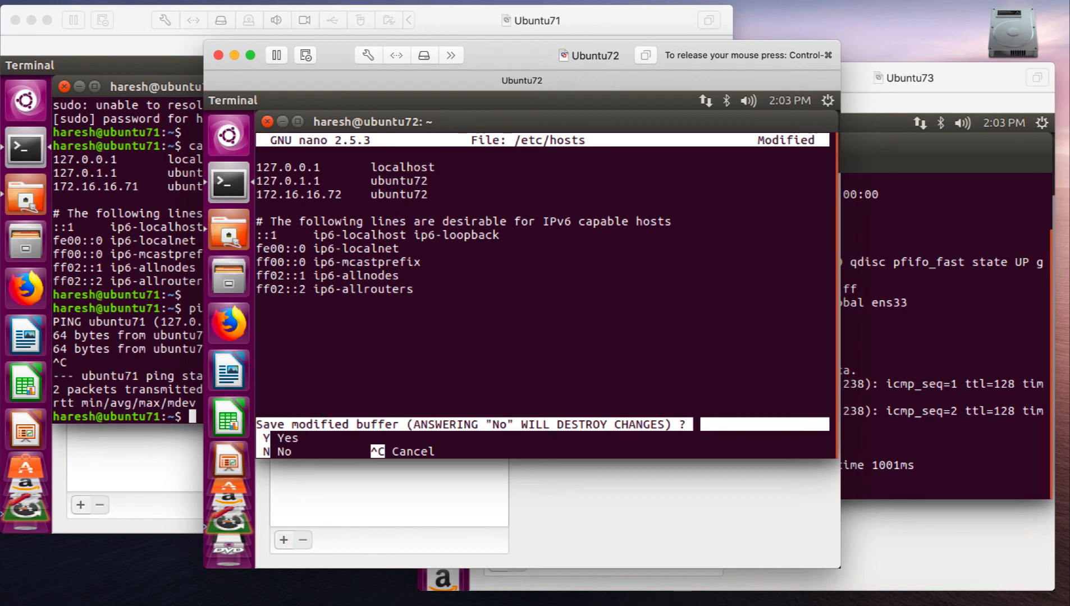
key("y")
key("Return")
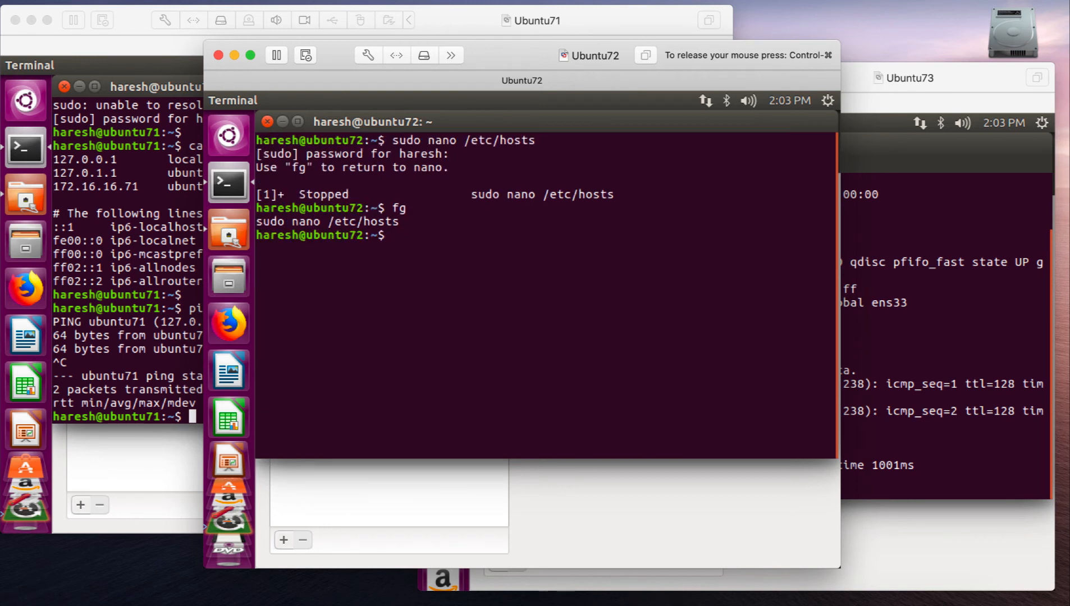
- Display Ubuntu72's /etc/hosts with cat, and ping ubuntu72 briefly to test that the hostname resolves
type("cat /etc/hosts")
key("Return")
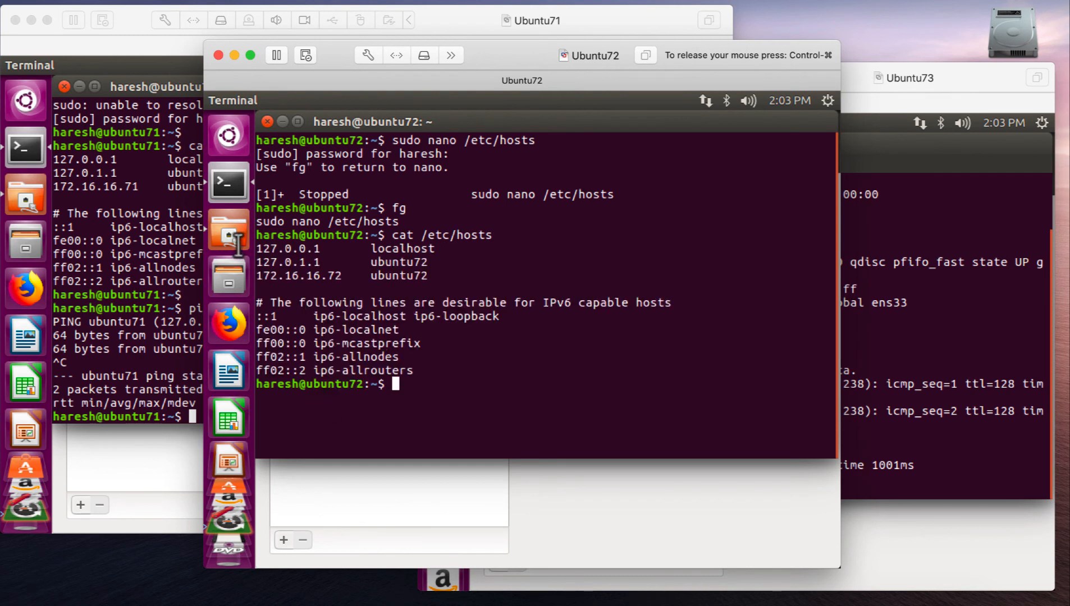
left_click_drag(257, 261, 444, 271)
left_click(445, 259)
type("ping ubuntu72")
key("Return")
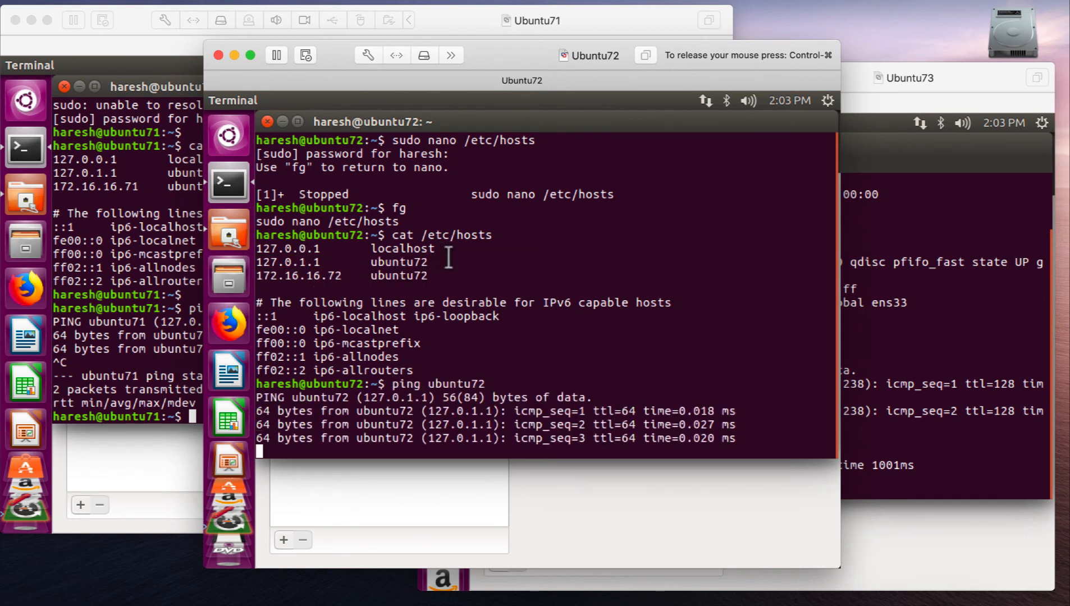
key("ctrl+c")
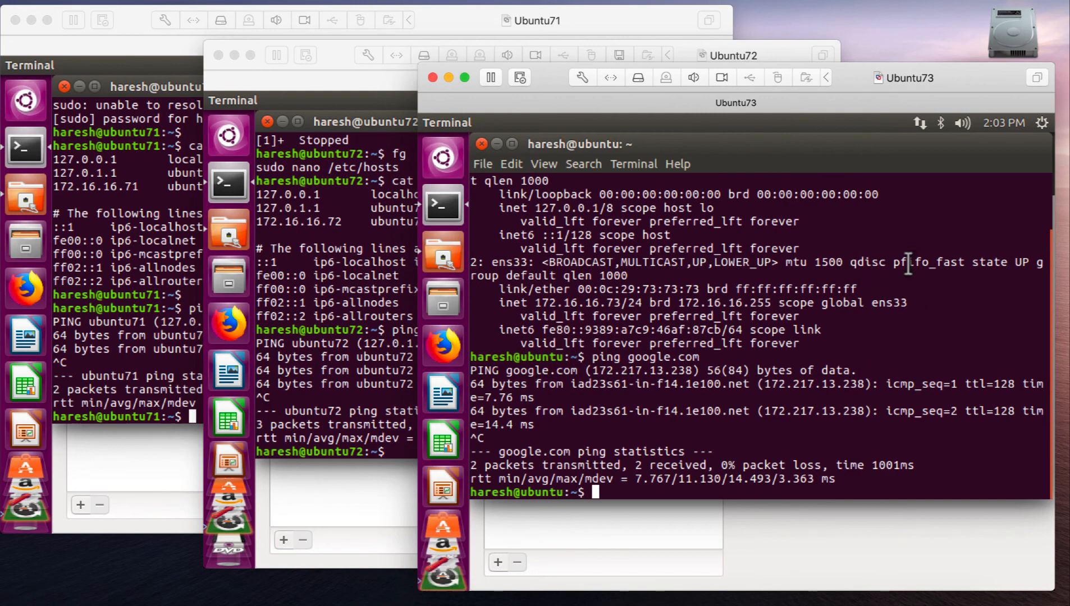
- Switch to the Ubuntu73 machine, run "sudo hostname ubuntu73" in its Terminal and enter the sudo password
left_click(879, 78)
mouse_move(879, 78)
left_mouse_down()
mouse_move(878, 68)
mouse_move(866, 78)
left_mouse_up()
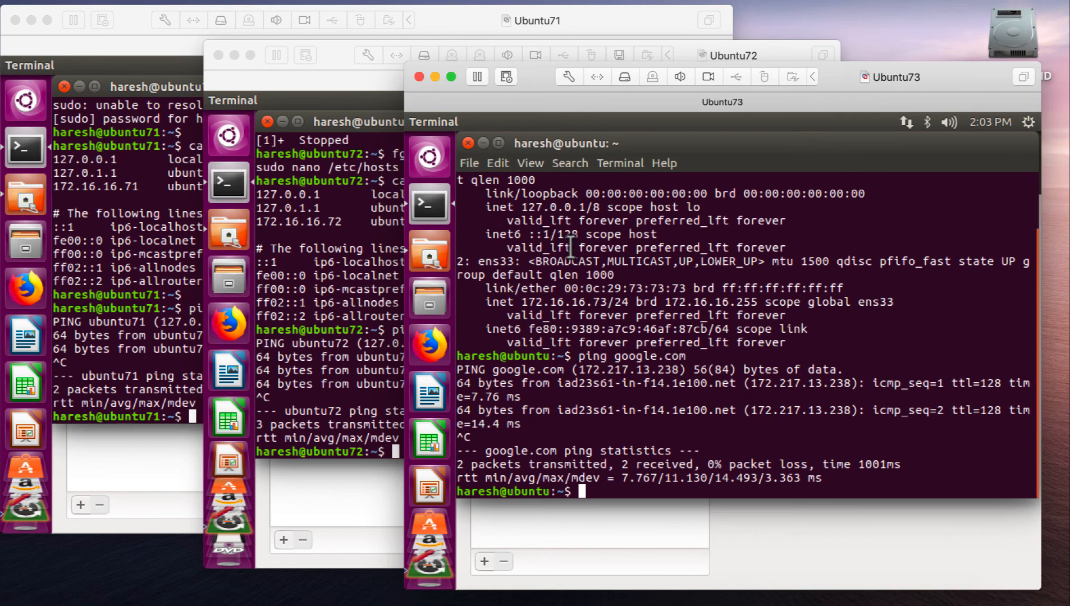
type("sudo ")
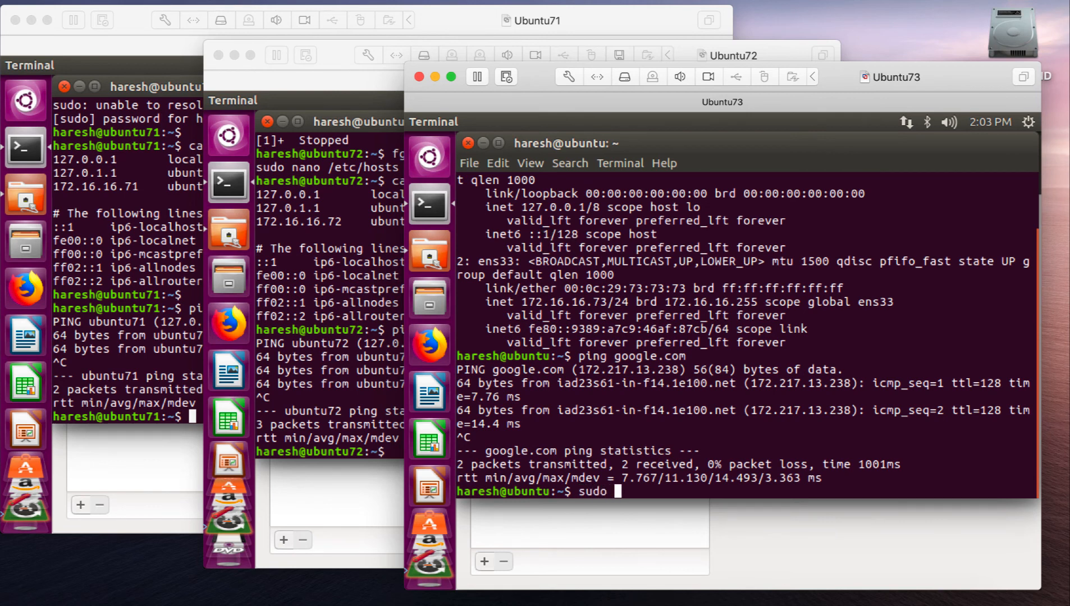
type("hostname ubuntu73")
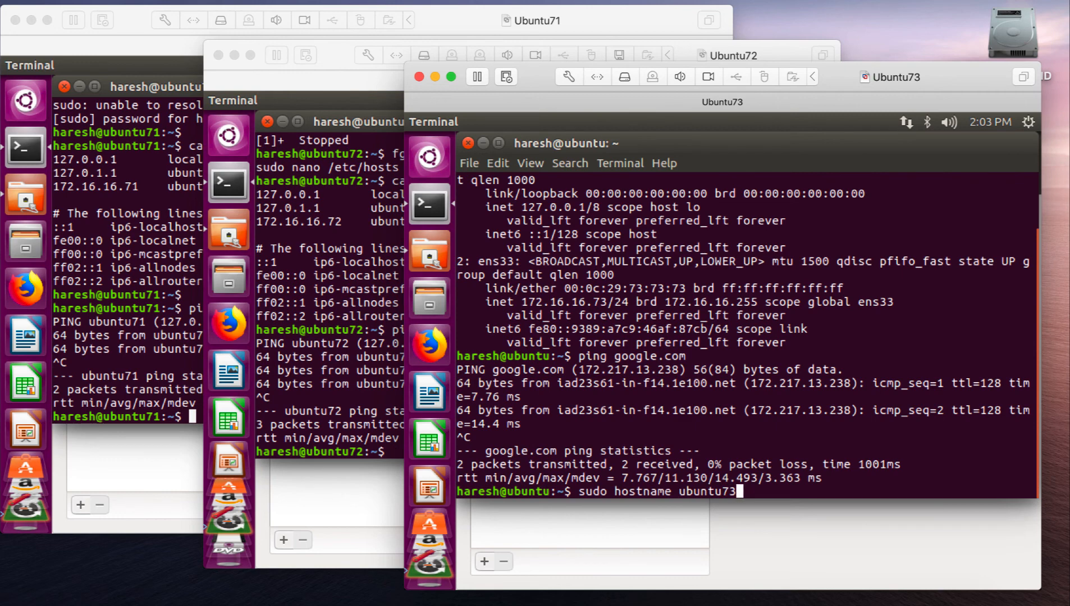
key("Return")
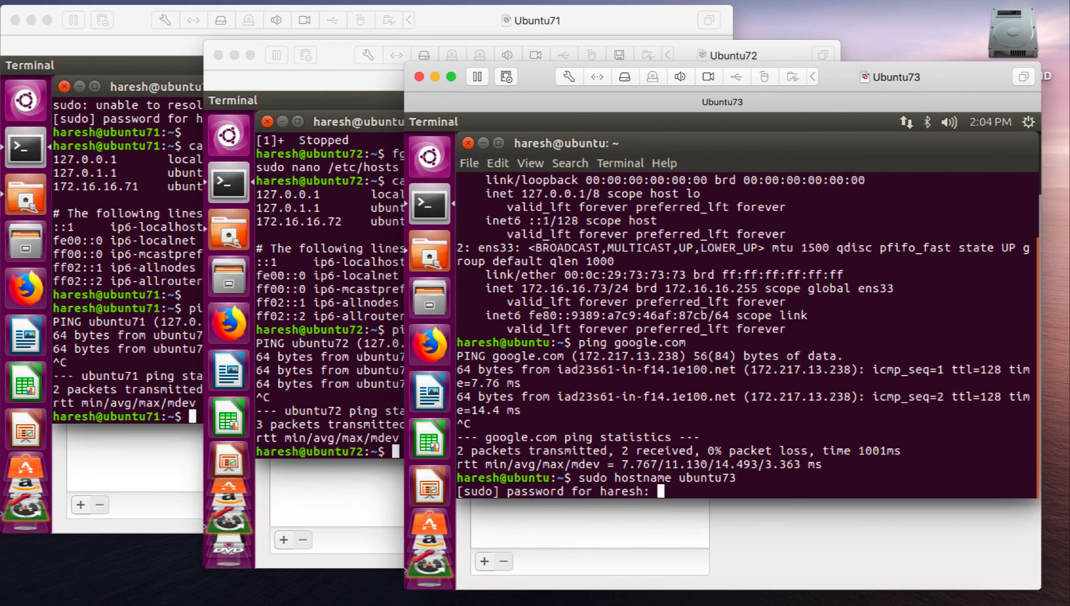
key("Return")
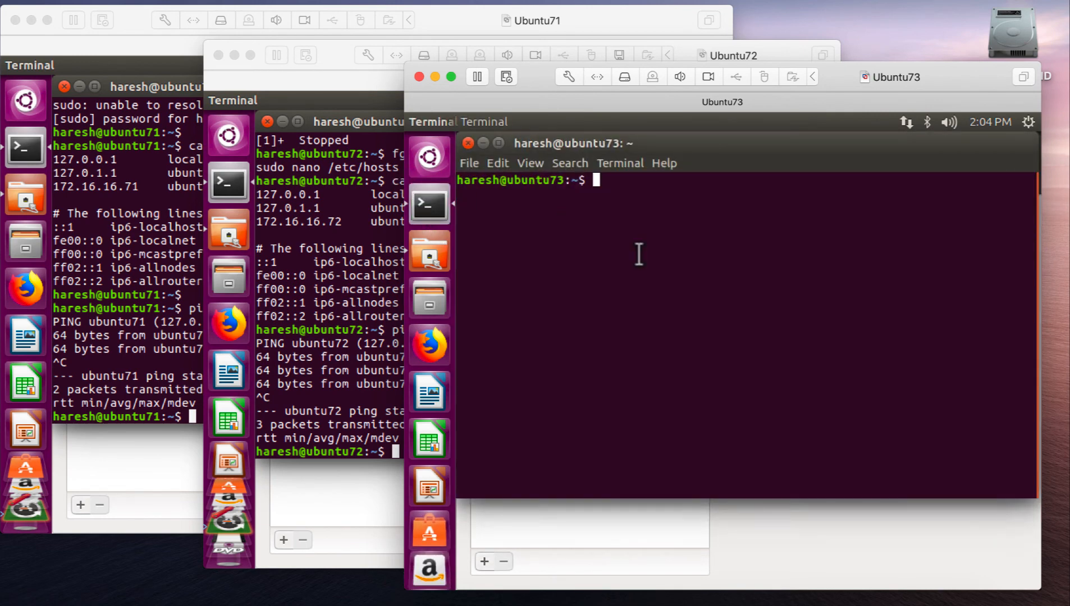
- In a fresh Terminal on Ubuntu73, open /etc/hosts in nano with sudo and enter the sudo password
type("sudo ")
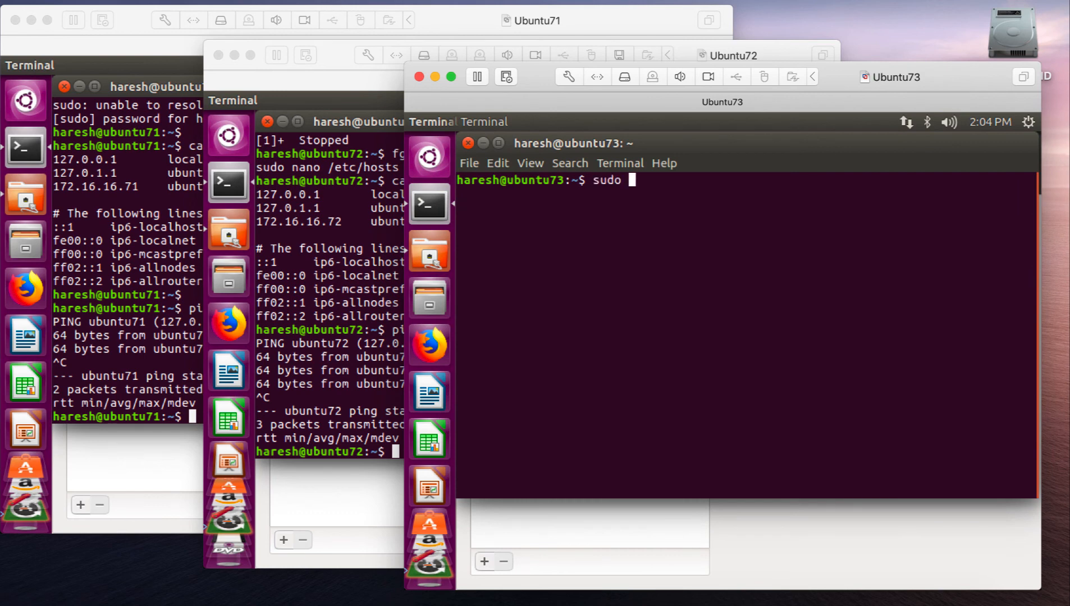
type("nano /etc/hosts")
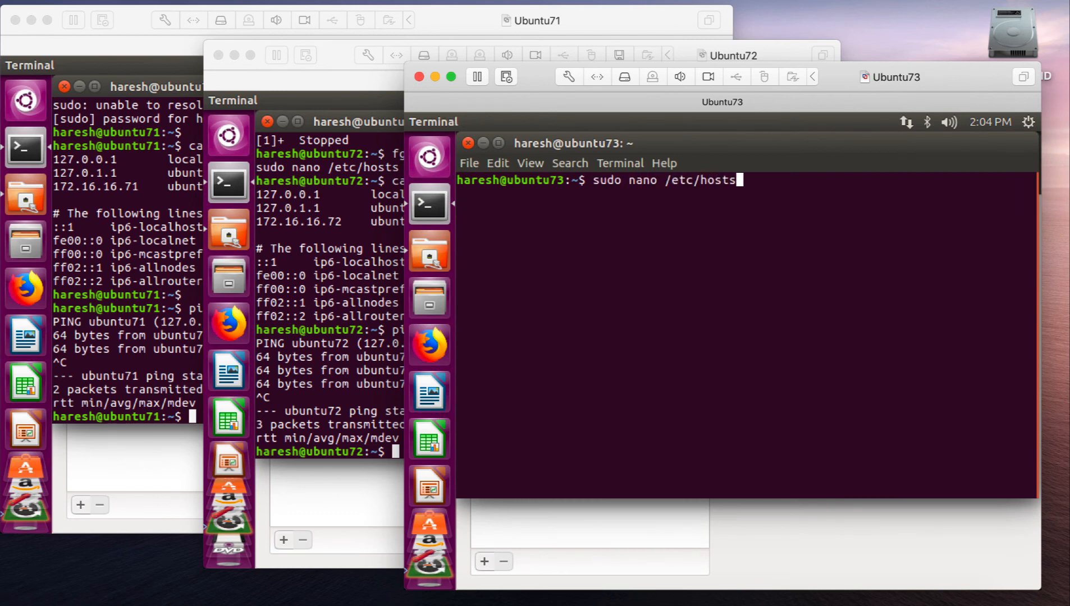
key("Return")
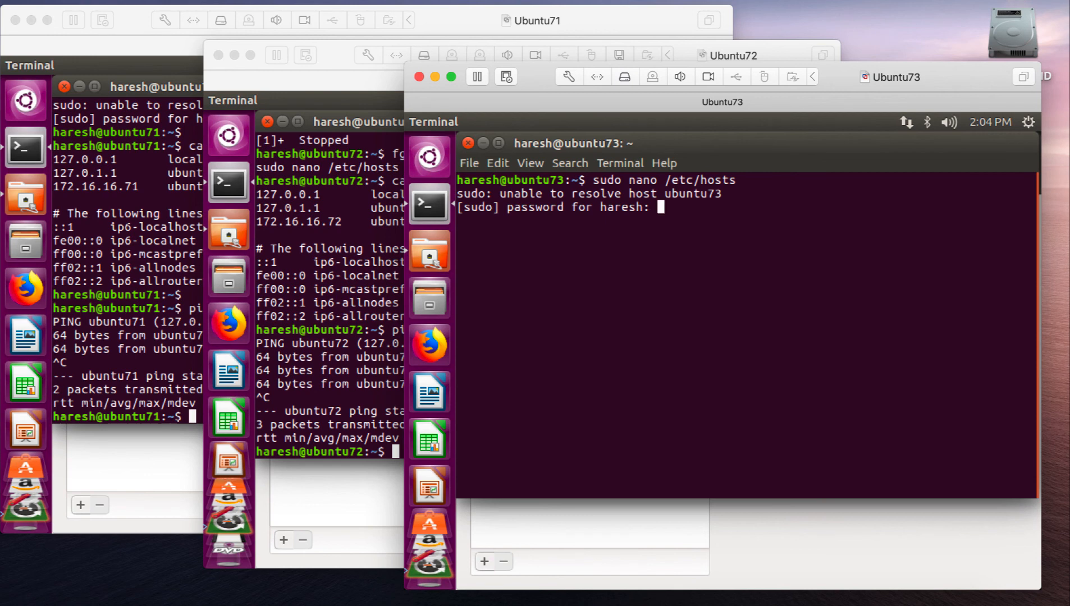
key("Return")
- Change the hostname on the 127.0.1.1 line of Ubuntu73's /etc/hosts to ubuntu73
key("Down")
key("Left")
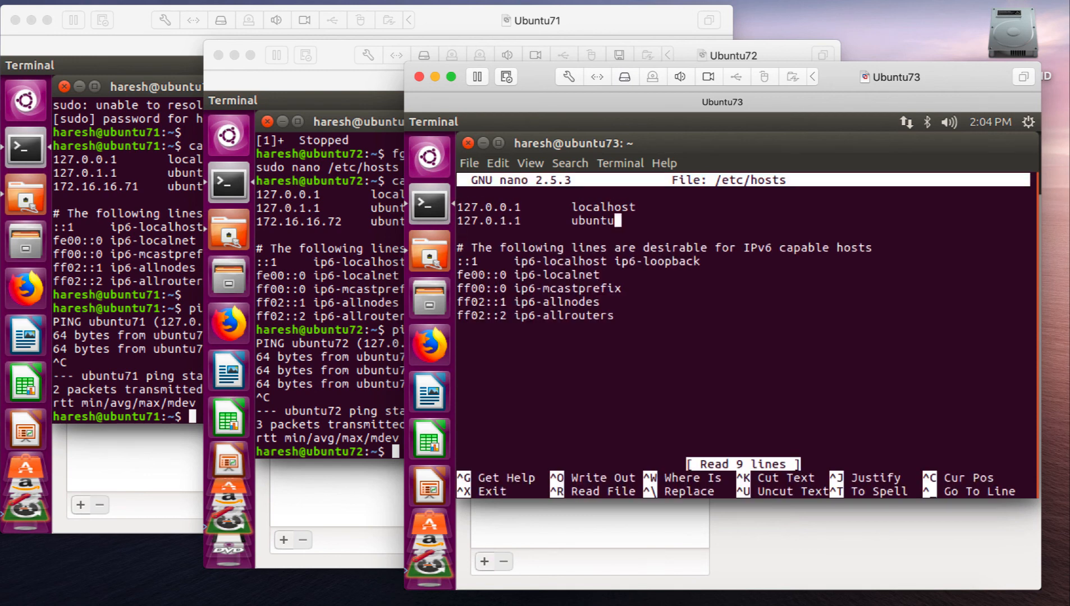
type("73")
- Add the entry "172.16.16.73 ubuntu73" below the 127.0.1.1 line in Ubuntu73's /etc/hosts, then save the file and exit nano
key("Return")
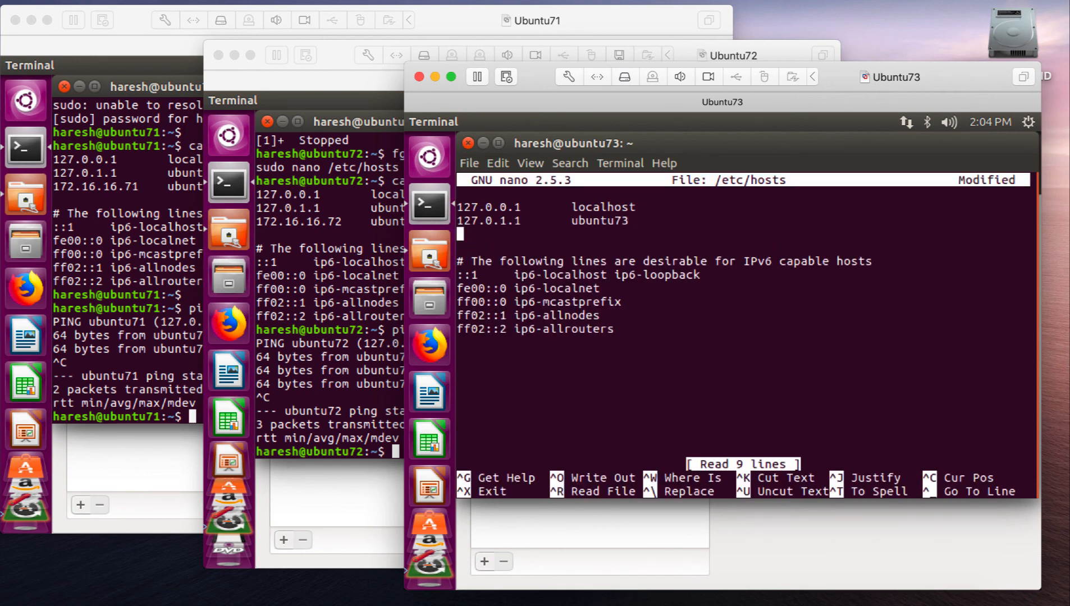
type("172.16.16.73  ")
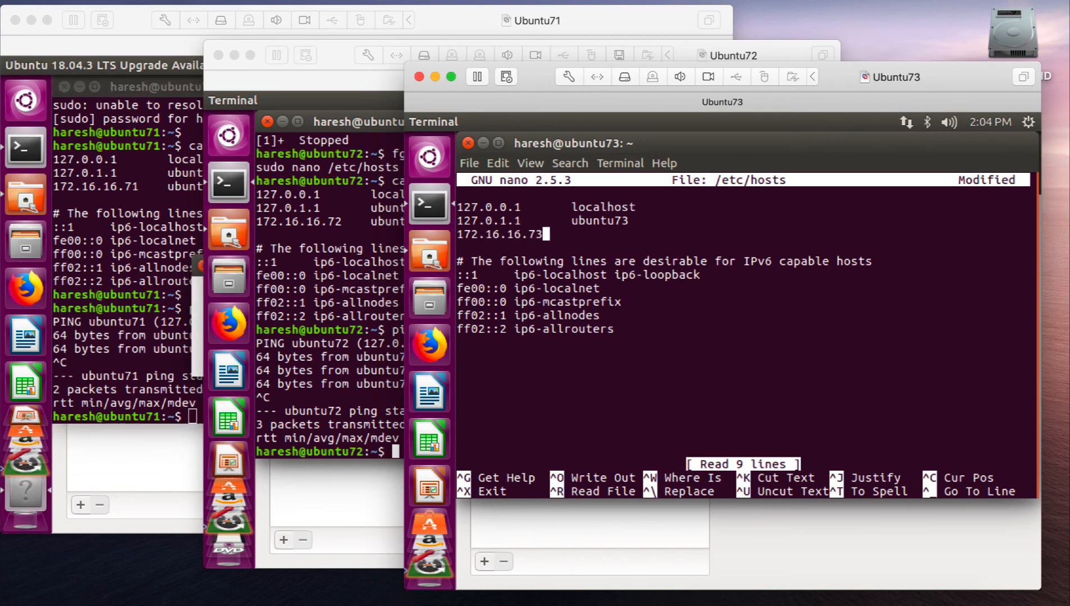
type("  ubuntu73")
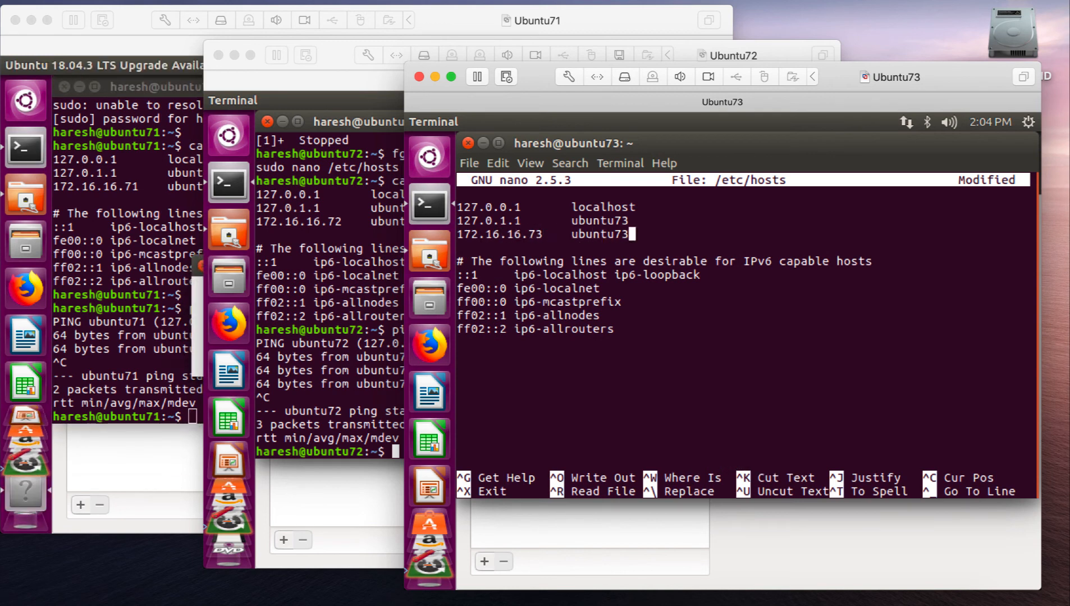
key("ctrl+x")
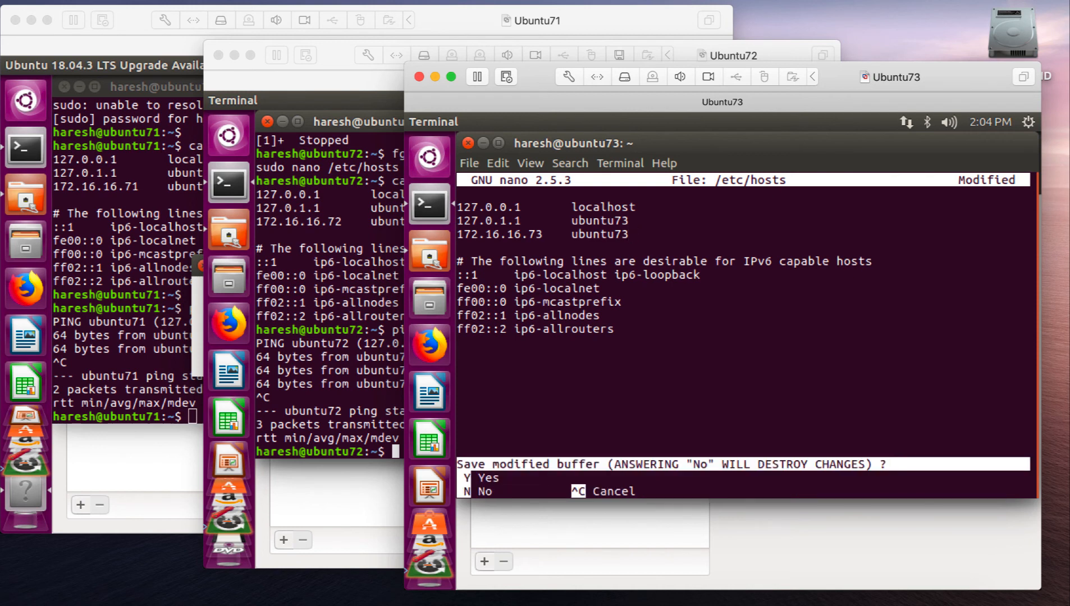
key("y")
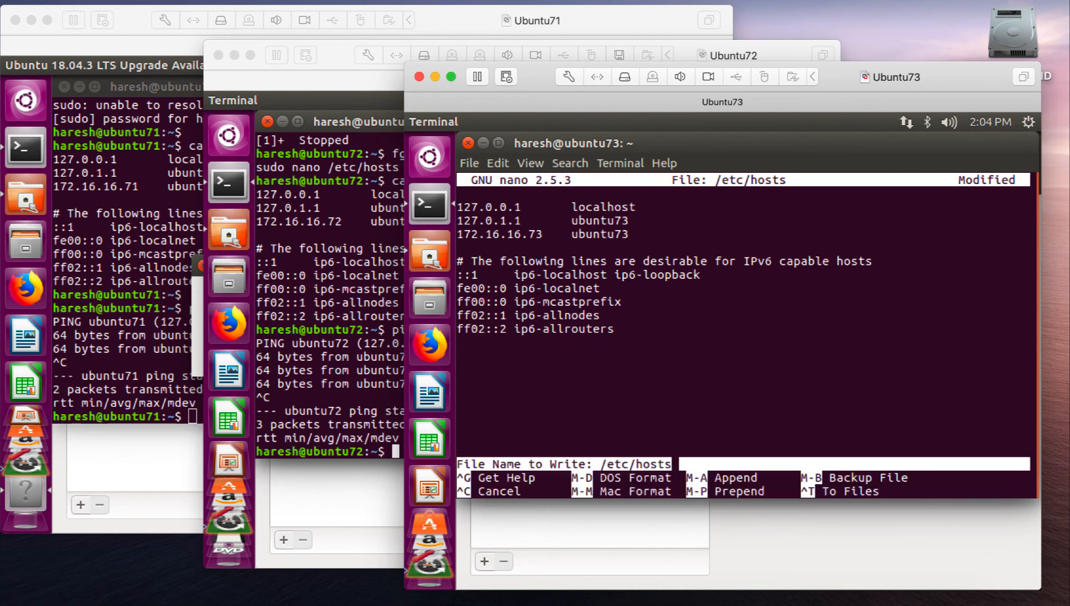
key("Return")
- Display Ubuntu73's /etc/hosts with cat, and ping ubuntu73 briefly to test that the hostname resolves
type("cat /e")
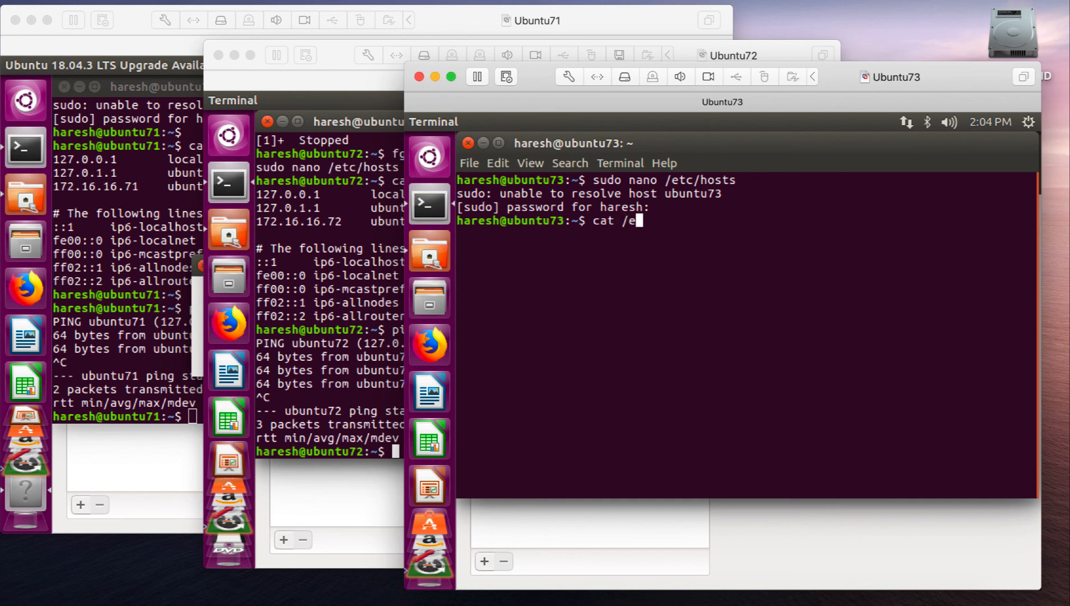
type("tc/hosts")
key("Return")
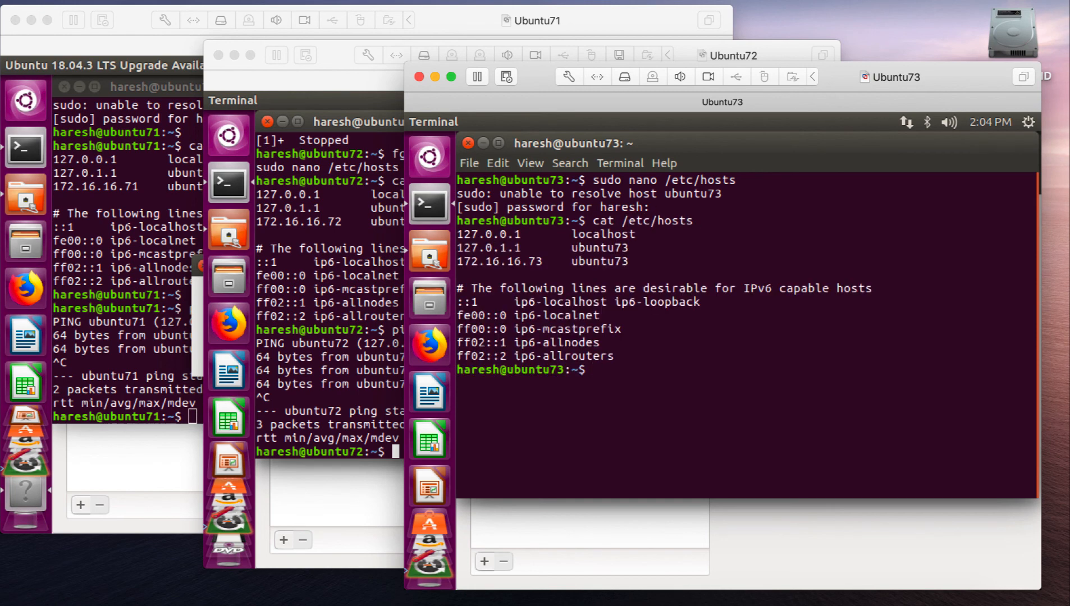
key("Return")
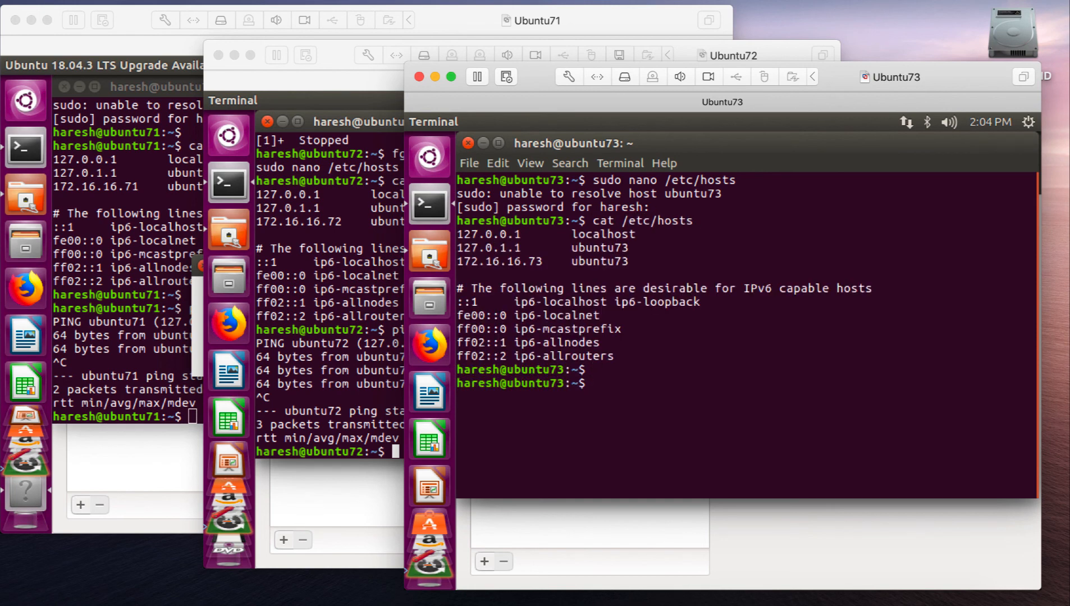
type("ping unu")
key("BackSpace")
type("untu73")
key("Return")
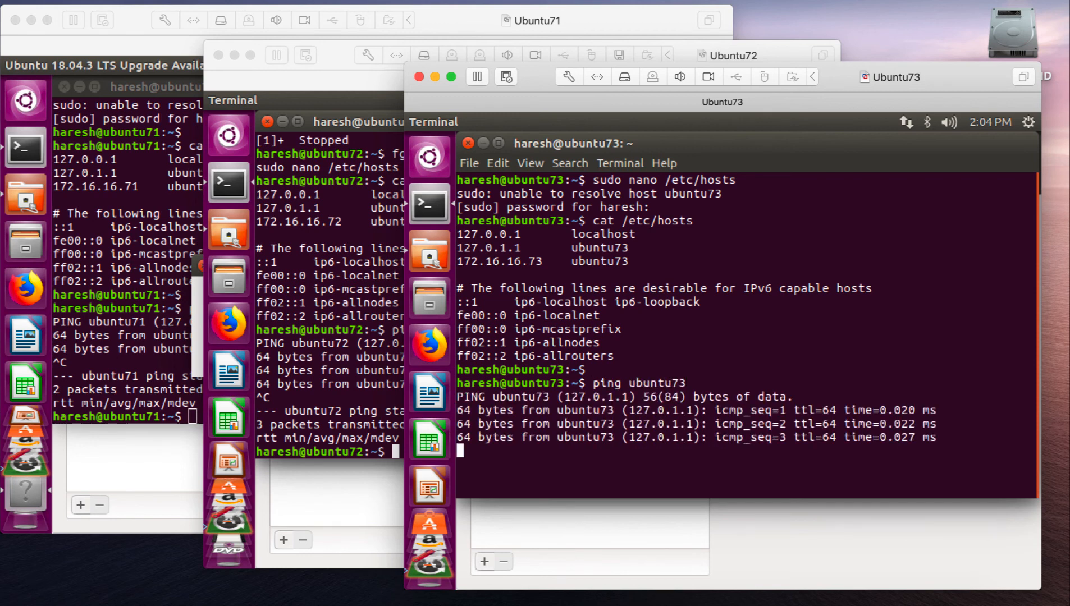
key("ctrl+c")
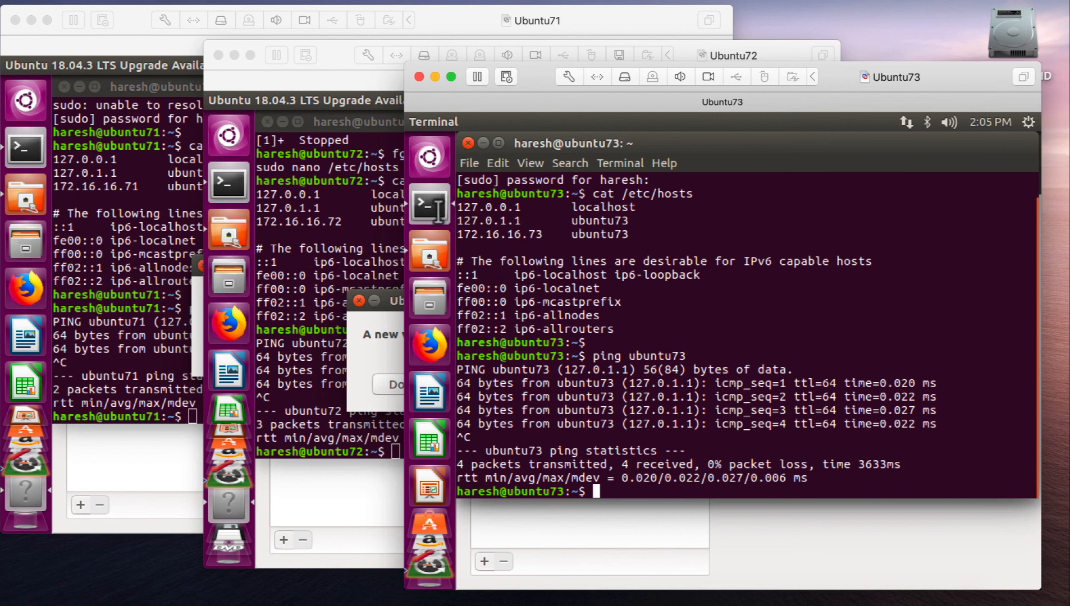
left_click_drag(459, 213, 623, 212)
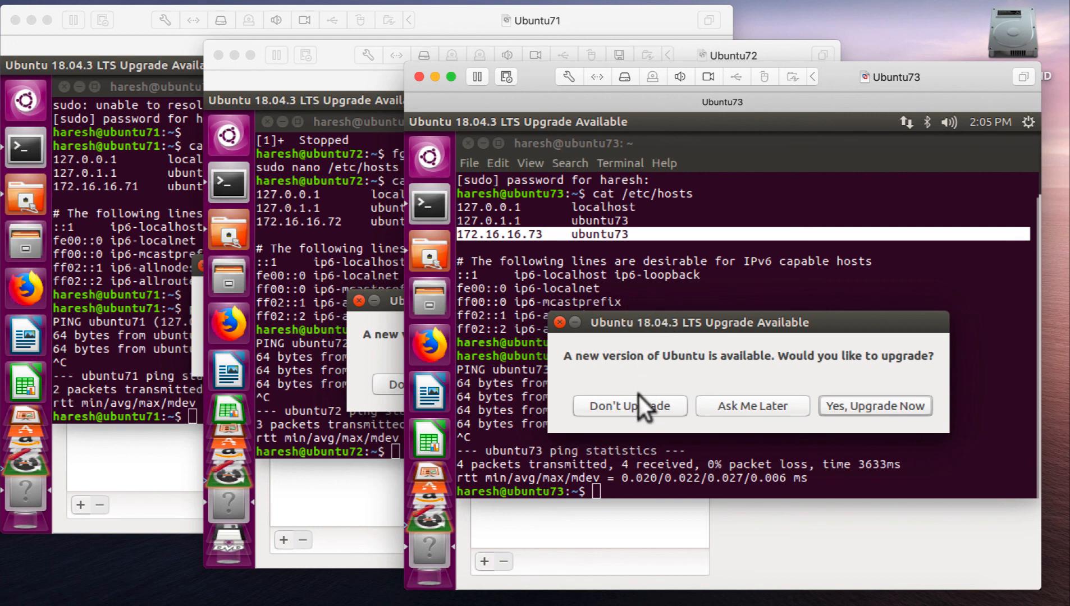
- Decline the Ubuntu 18.04.3 LTS upgrade offer on Ubuntu73, Ubuntu72 and Ubuntu71, acknowledging the notice on each machine
left_click(611, 403)
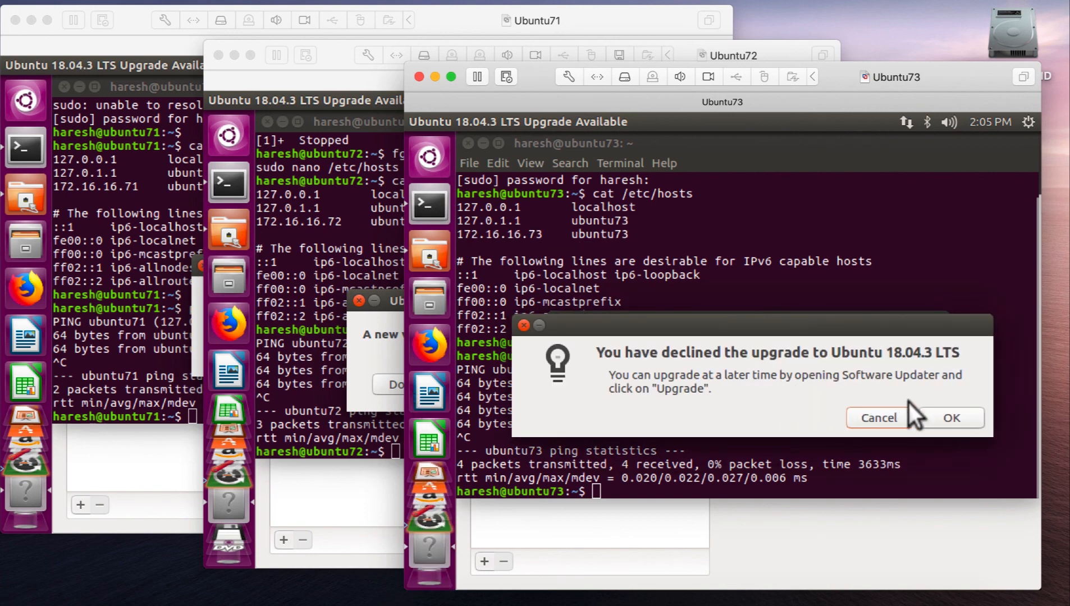
left_click(951, 418)
left_click(349, 327)
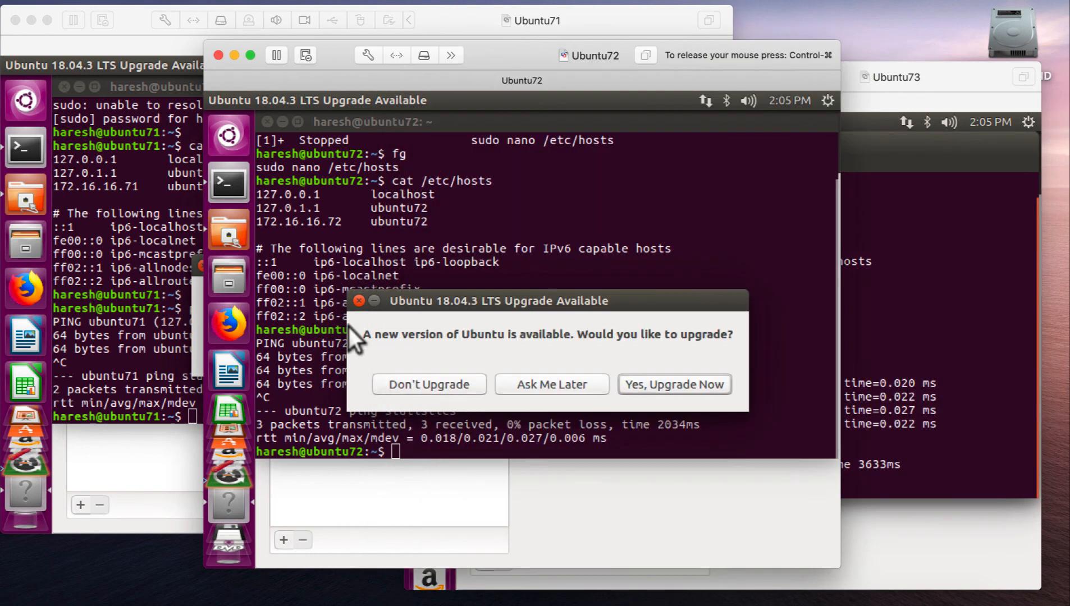
left_click(408, 380)
left_click(753, 394)
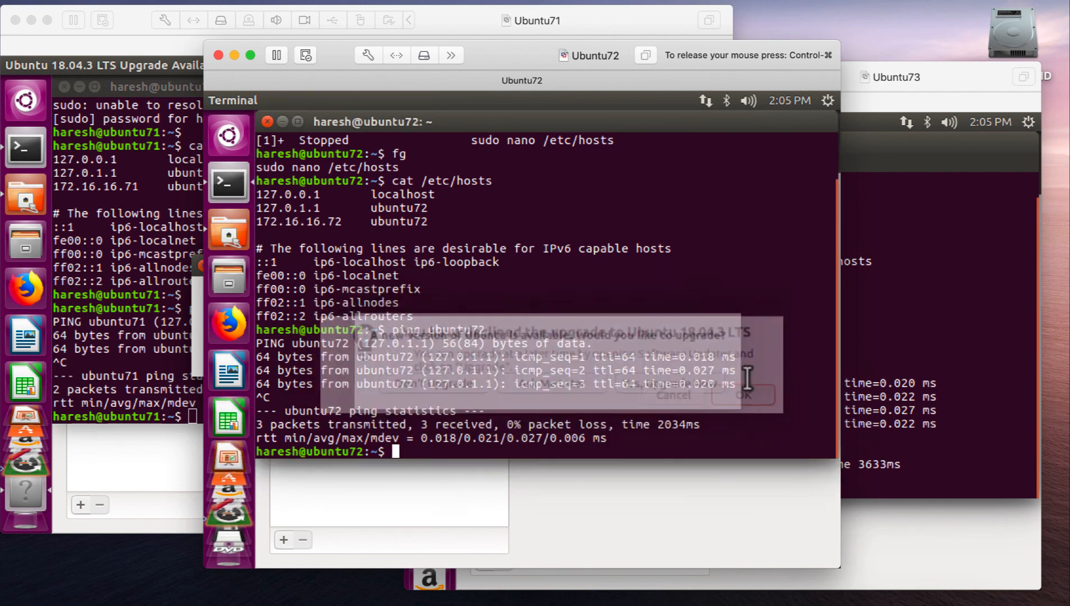
left_click(148, 322)
left_click(276, 342)
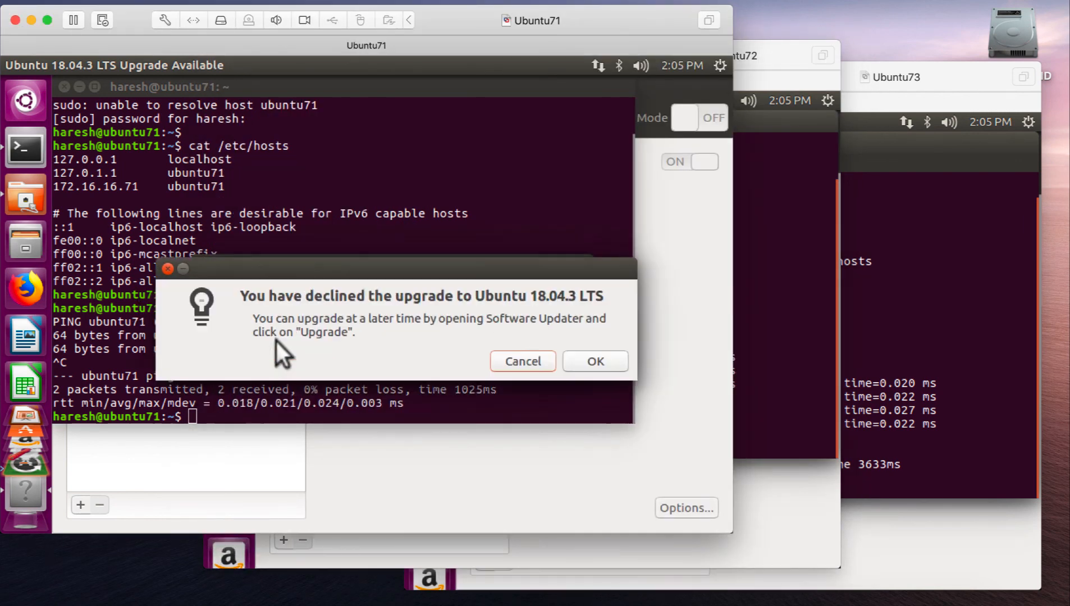
left_click(568, 361)
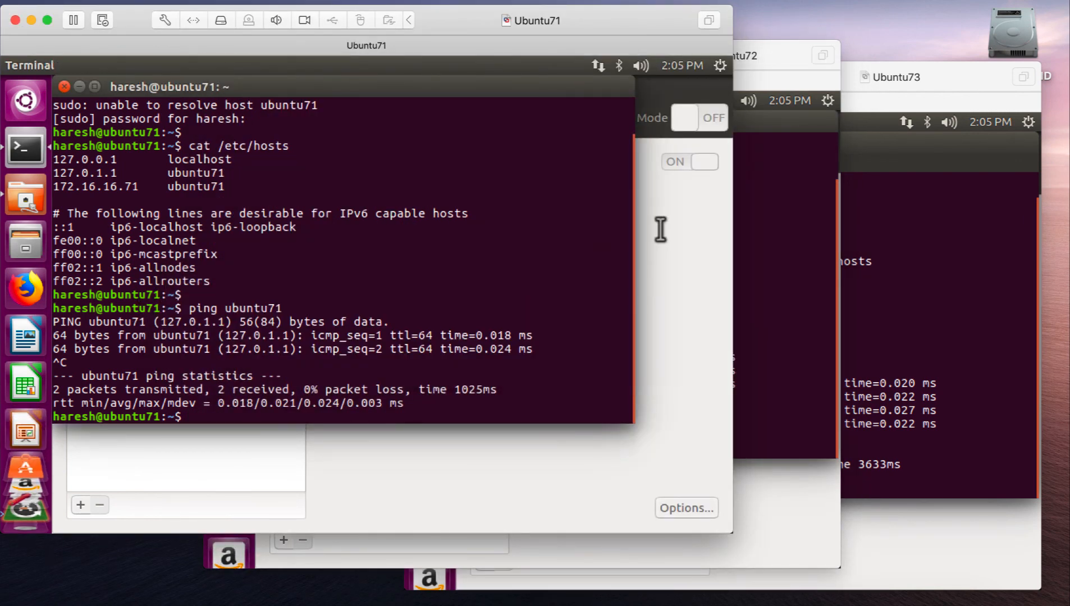